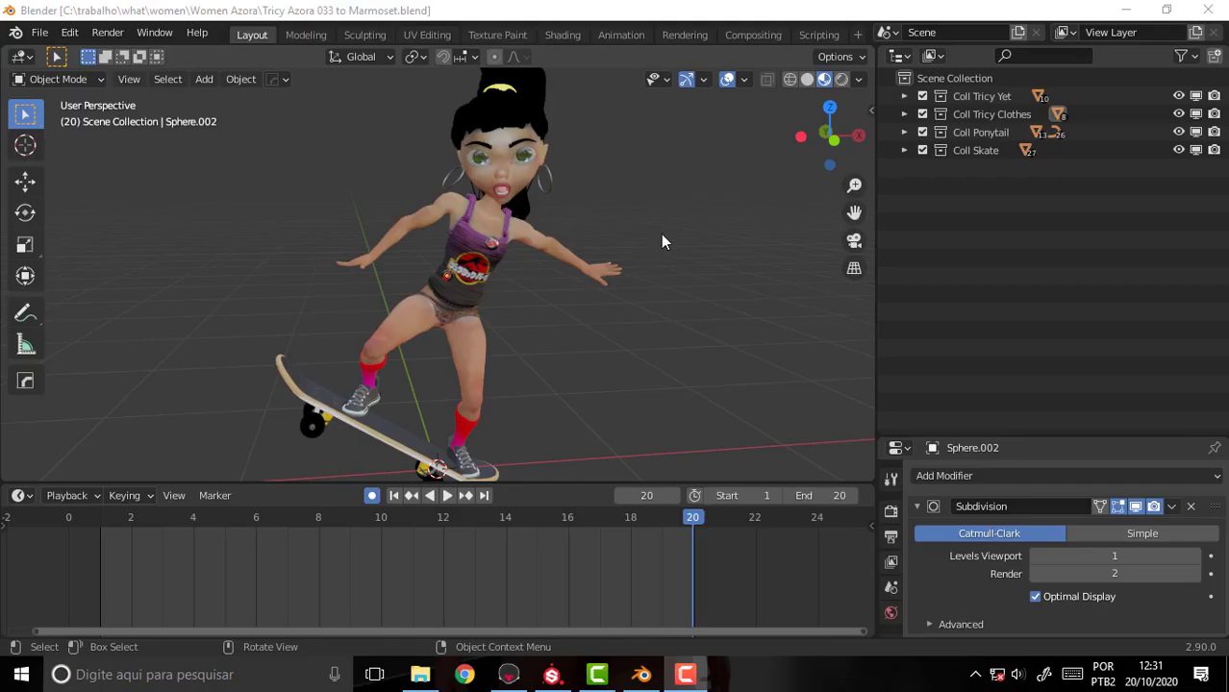
Orbit the skater model in Blender, glance at Marmoset, then check the Right Orthographic view.
{"action": "mouse_move", "coordinate": [662, 242]}
{"action": "middle_mouse_down"}
{"action": "mouse_move", "coordinate": [570, 278]}
{"action": "mouse_move", "coordinate": [736, 247]}
{"action": "mouse_move", "coordinate": [630, 238]}
{"action": "mouse_move", "coordinate": [684, 231]}
{"action": "middle_mouse_up"}
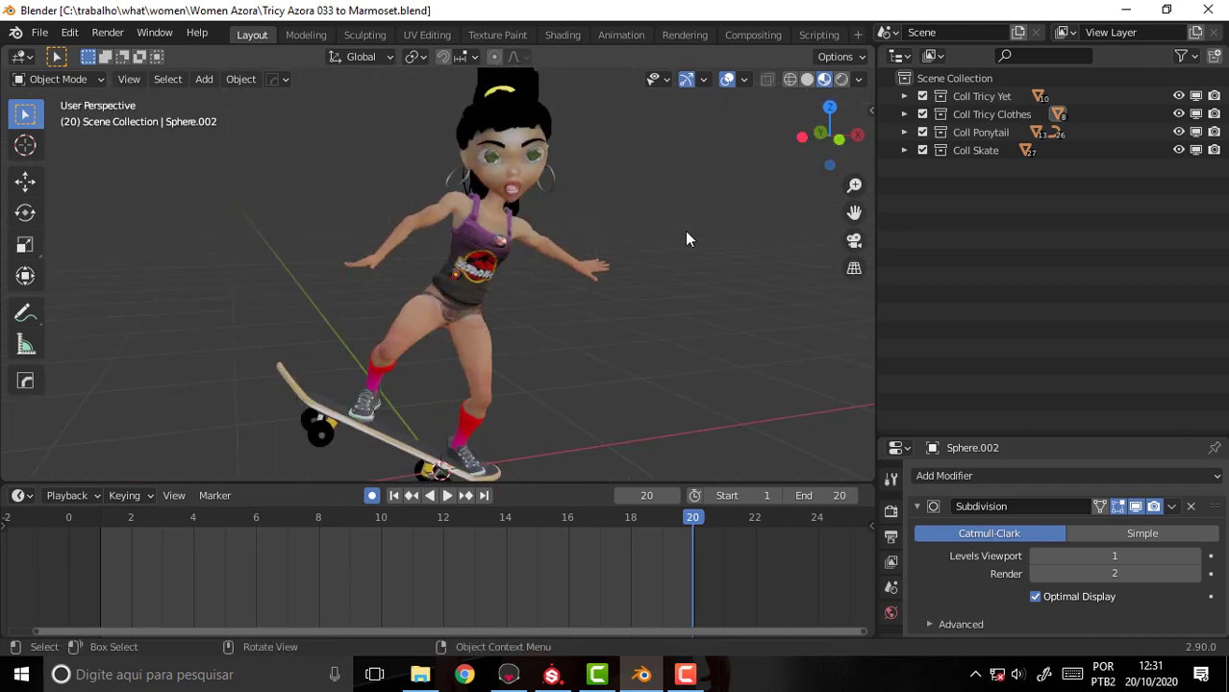
{"action": "middle_click_drag", "start_coordinate": [843, 224], "coordinate": [739, 290]}
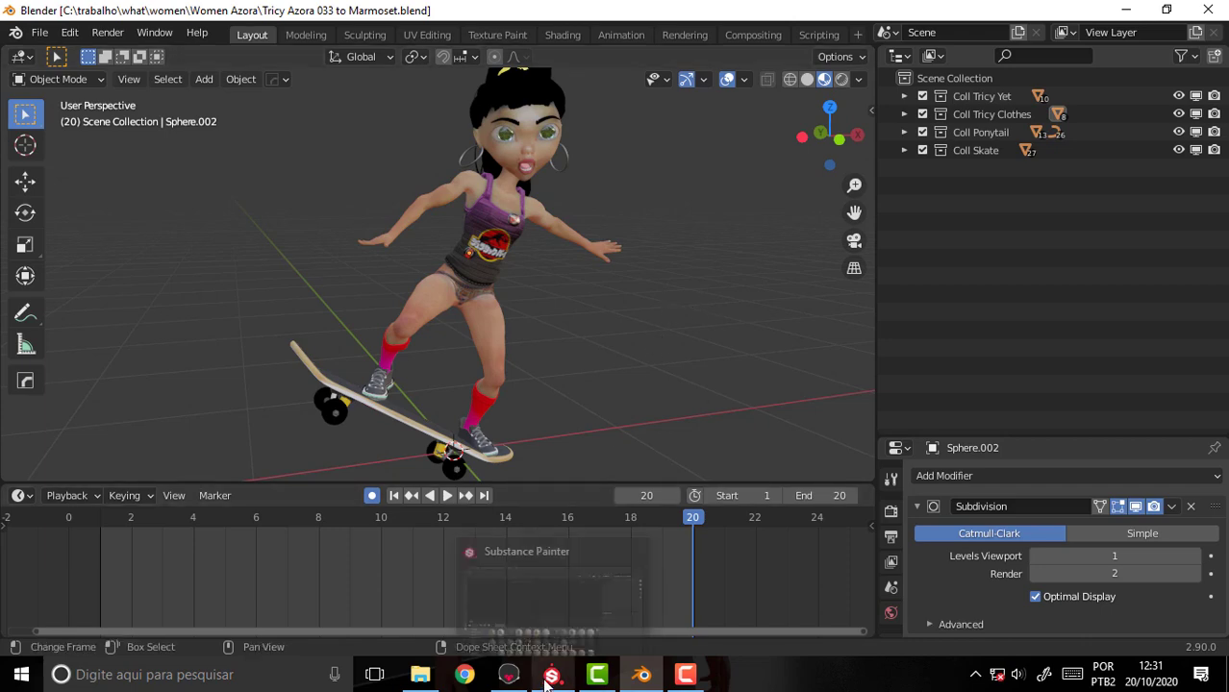
{"action": "left_click", "coordinate": [511, 682]}
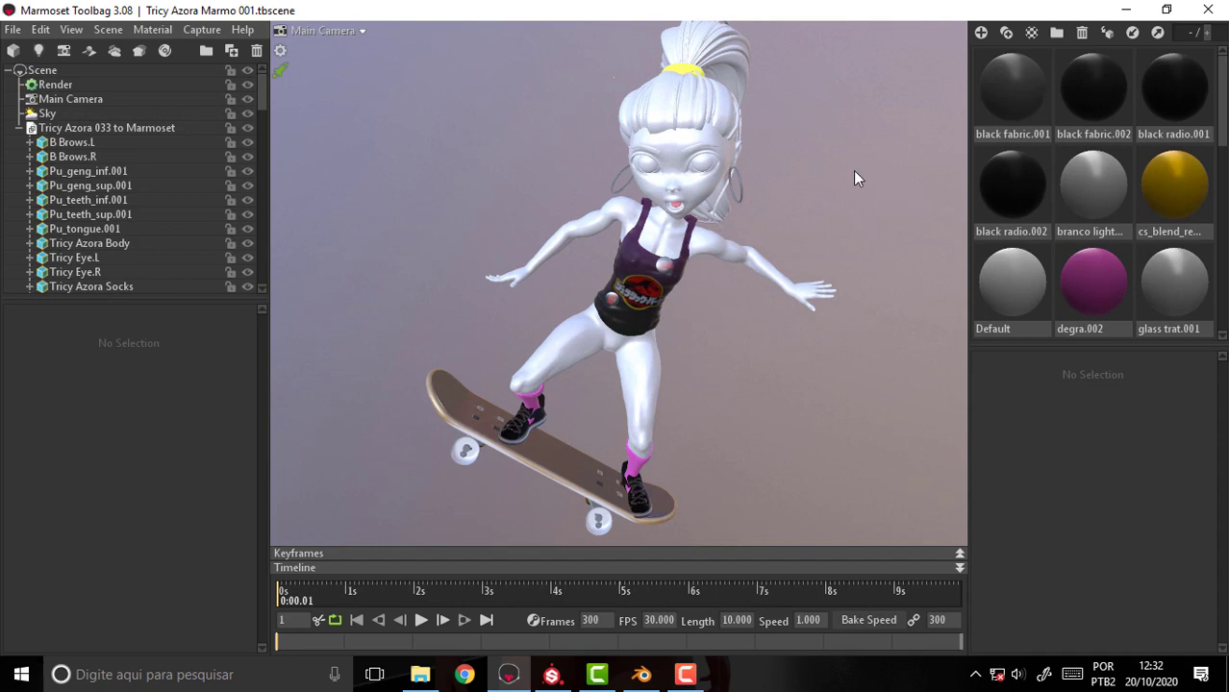
{"action": "left_click", "coordinate": [641, 674]}
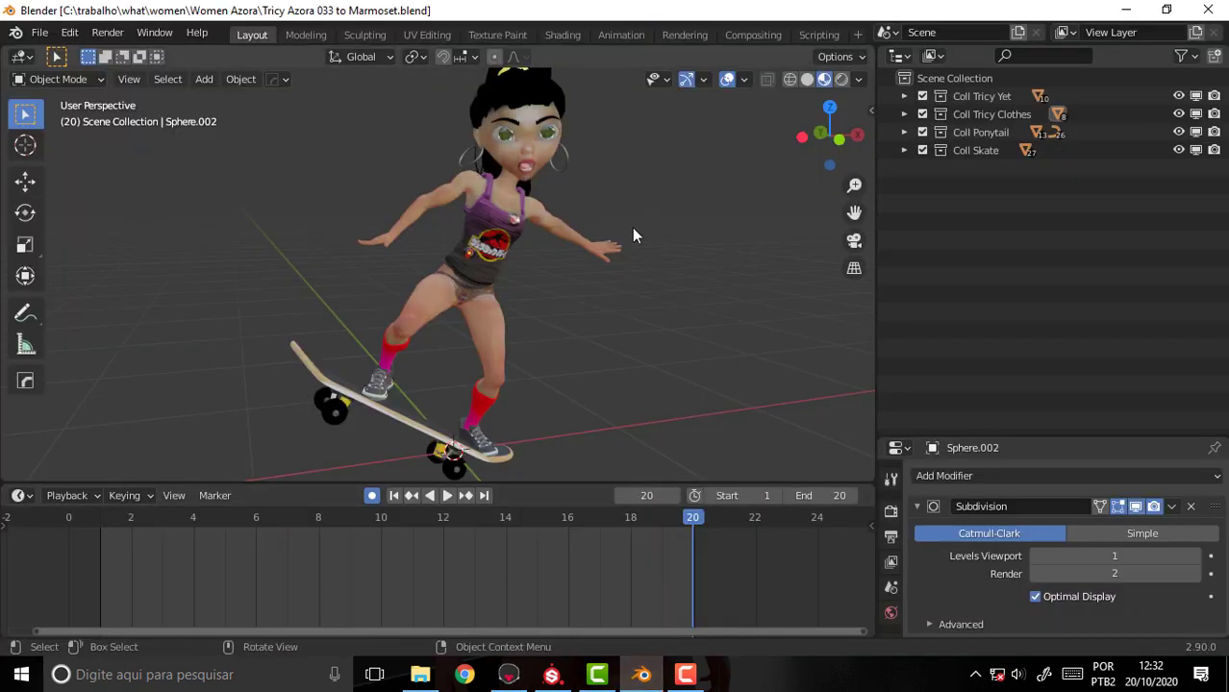
{"action": "middle_click_drag", "start_coordinate": [693, 218], "coordinate": [640, 229], "text": "alt"}
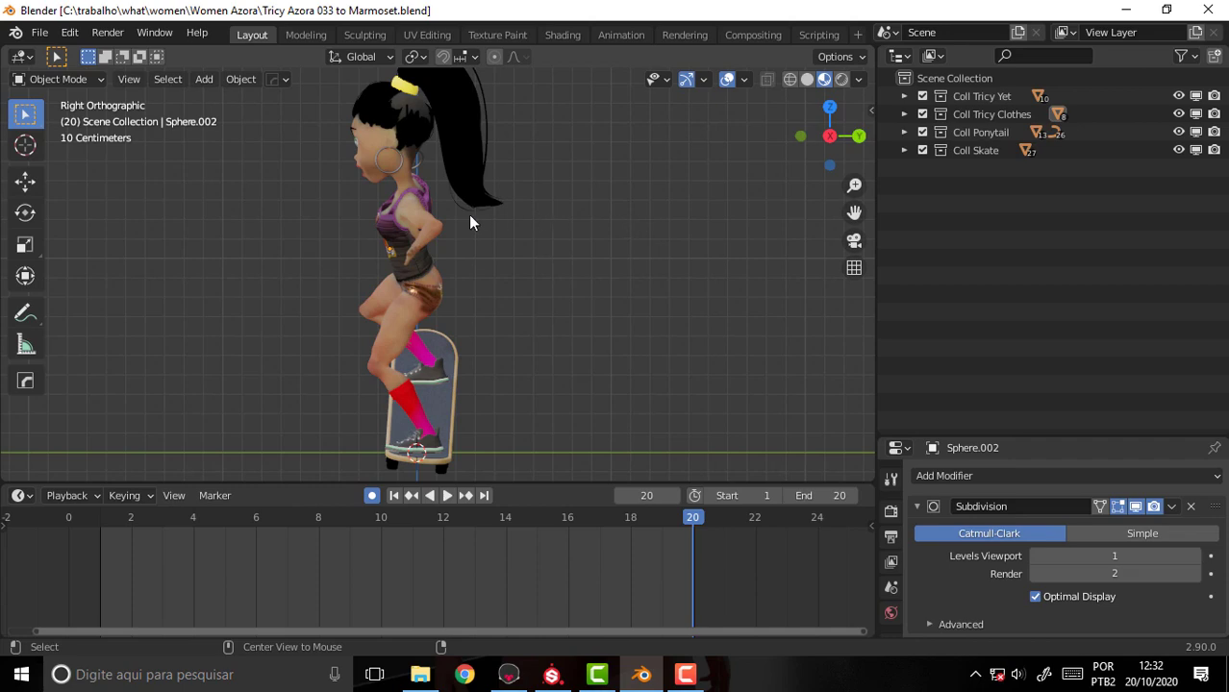
{"action": "mouse_move", "coordinate": [620, 276]}
{"action": "middle_mouse_down"}
{"action": "mouse_move", "coordinate": [608, 286]}
{"action": "mouse_move", "coordinate": [828, 283]}
{"action": "middle_mouse_up"}
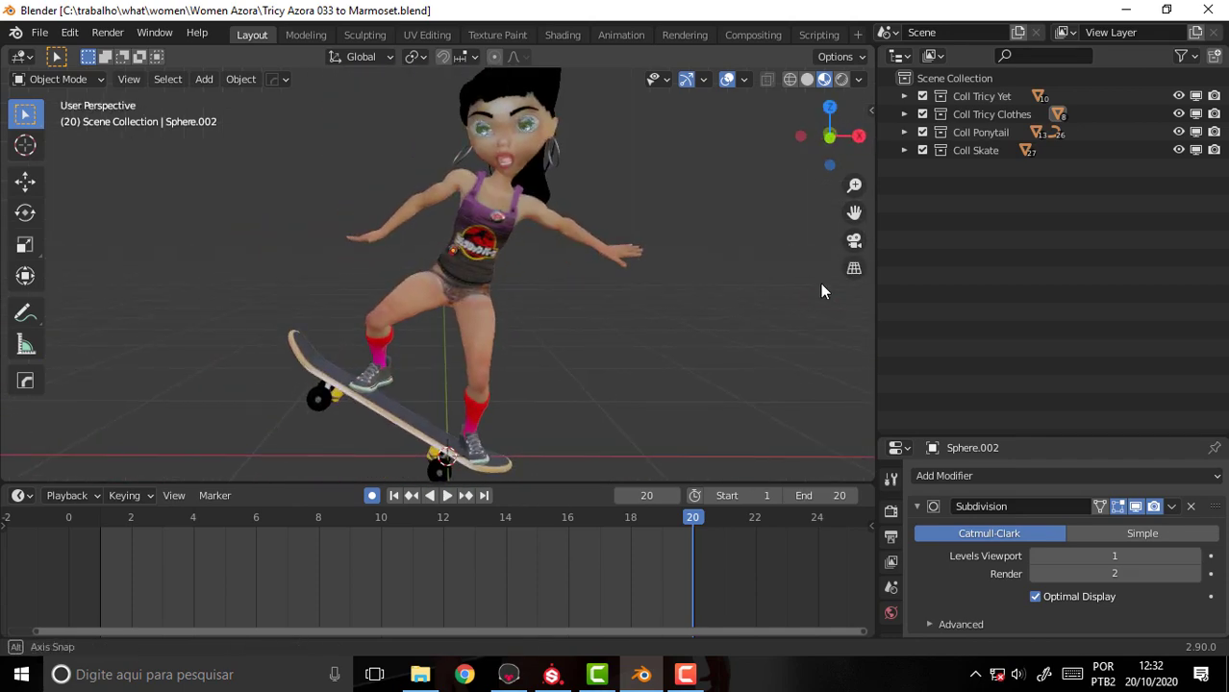
In Marmoset Toolbag, orbit the Main Camera around the untextured character.
{"action": "left_click", "coordinate": [510, 676]}
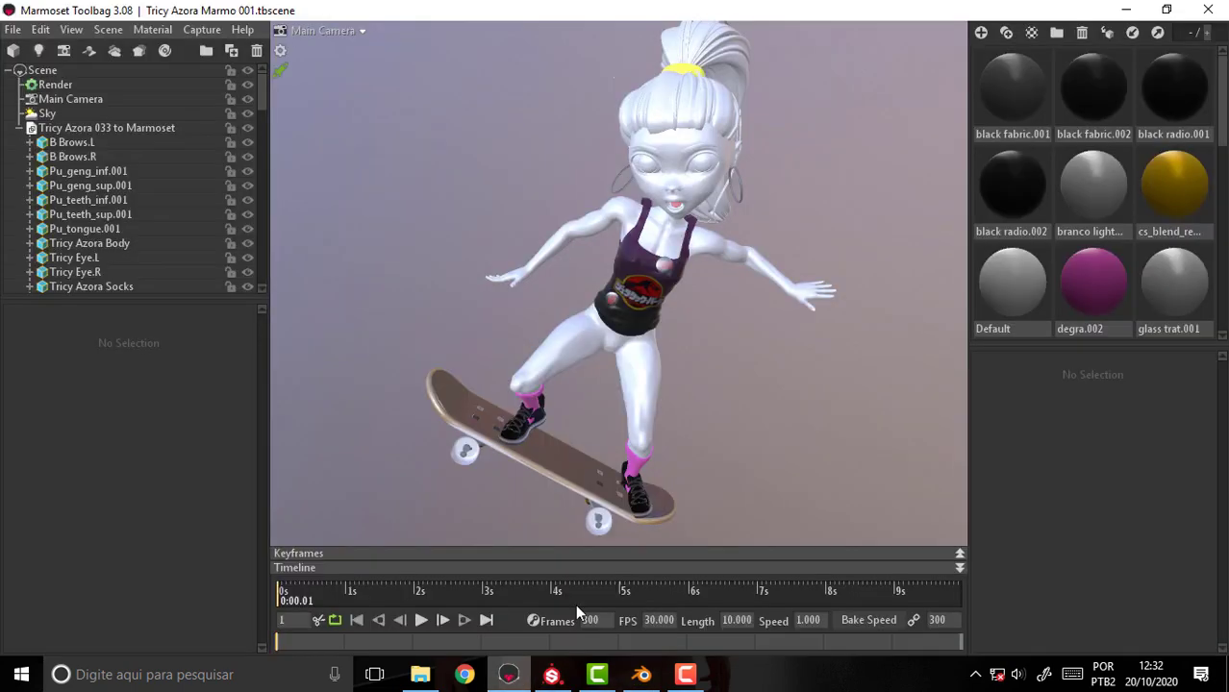
{"action": "mouse_move", "coordinate": [838, 240]}
{"action": "left_mouse_down"}
{"action": "mouse_move", "coordinate": [771, 205]}
{"action": "mouse_move", "coordinate": [841, 207]}
{"action": "left_mouse_up"}
{"action": "mouse_move", "coordinate": [757, 212]}
{"action": "left_mouse_down"}
{"action": "mouse_move", "coordinate": [566, 190]}
{"action": "mouse_move", "coordinate": [634, 197]}
{"action": "mouse_move", "coordinate": [632, 247]}
{"action": "mouse_move", "coordinate": [398, 241]}
{"action": "mouse_move", "coordinate": [850, 266]}
{"action": "mouse_move", "coordinate": [941, 199]}
{"action": "left_mouse_up"}
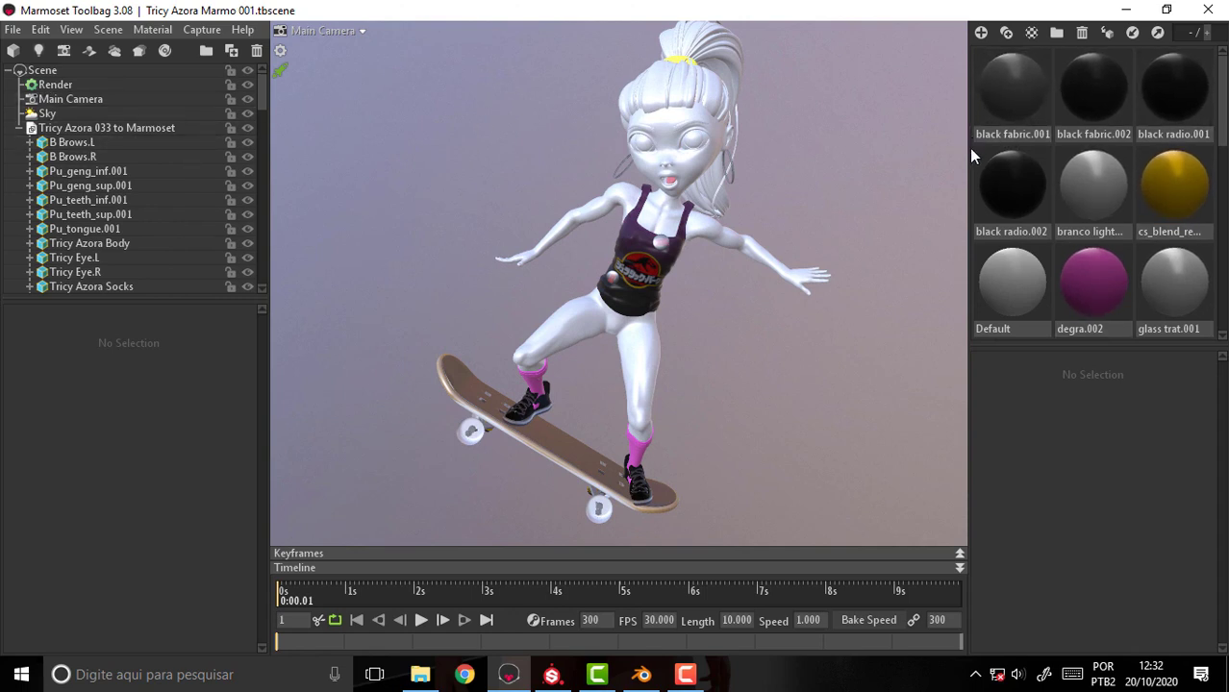
Scroll the material library to nude skin.002 and back, then return to Blender.
{"action": "scroll", "coordinate": [1093, 192], "scroll_direction": "down", "scroll_amount": 3}
{"action": "scroll", "coordinate": [1093, 193], "scroll_direction": "down", "scroll_amount": 2}
{"action": "scroll", "coordinate": [1093, 192], "scroll_direction": "up", "scroll_amount": 5}
{"action": "scroll", "coordinate": [1093, 192], "scroll_direction": "down", "scroll_amount": 5}
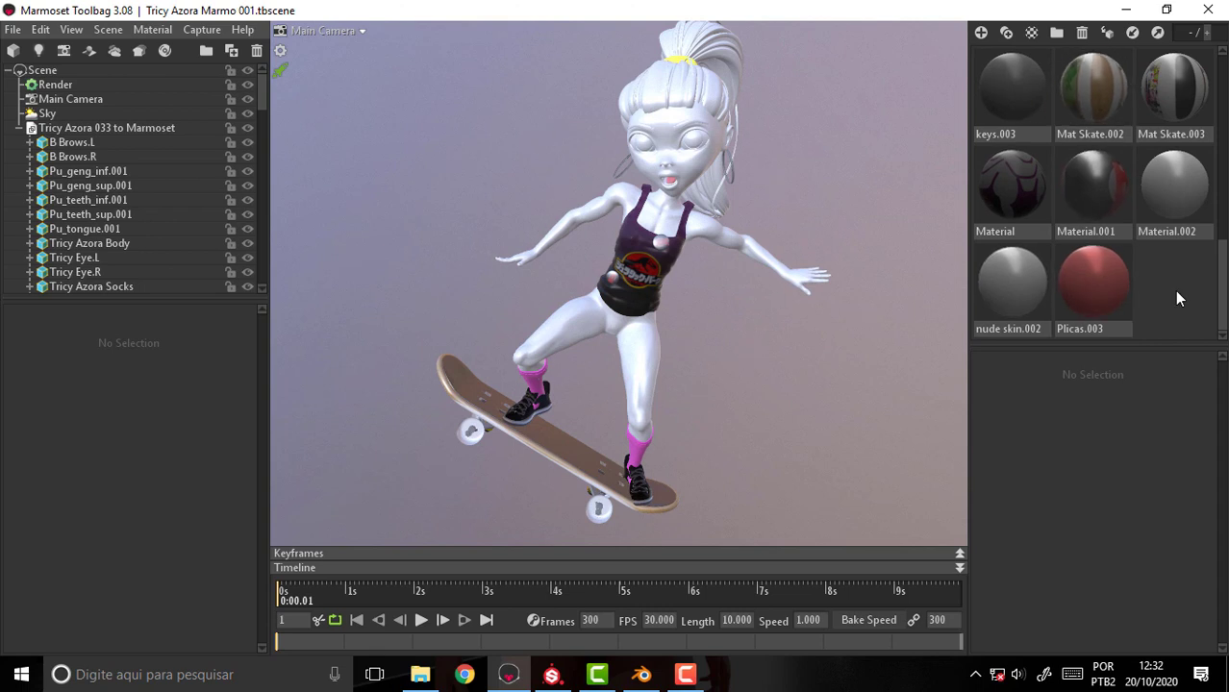
{"action": "mouse_move", "coordinate": [1223, 305]}
{"action": "left_mouse_down"}
{"action": "mouse_move", "coordinate": [1222, 139]}
{"action": "mouse_move", "coordinate": [1223, 308]}
{"action": "left_mouse_up"}
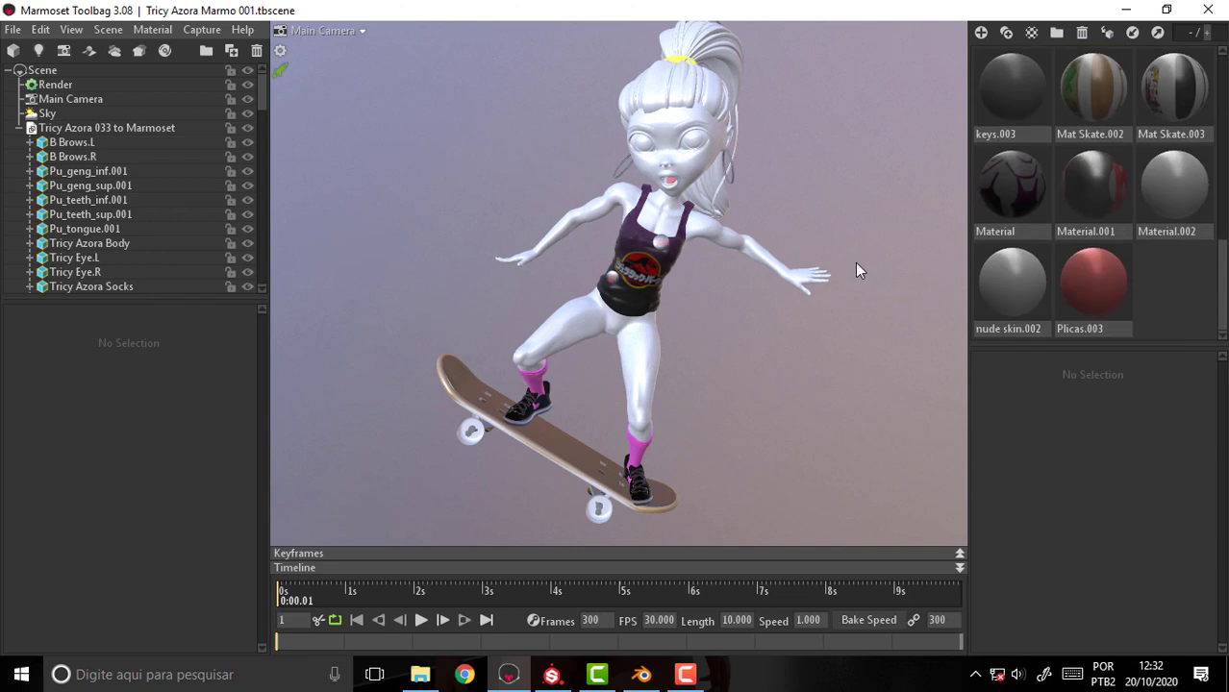
{"action": "left_click", "coordinate": [640, 676]}
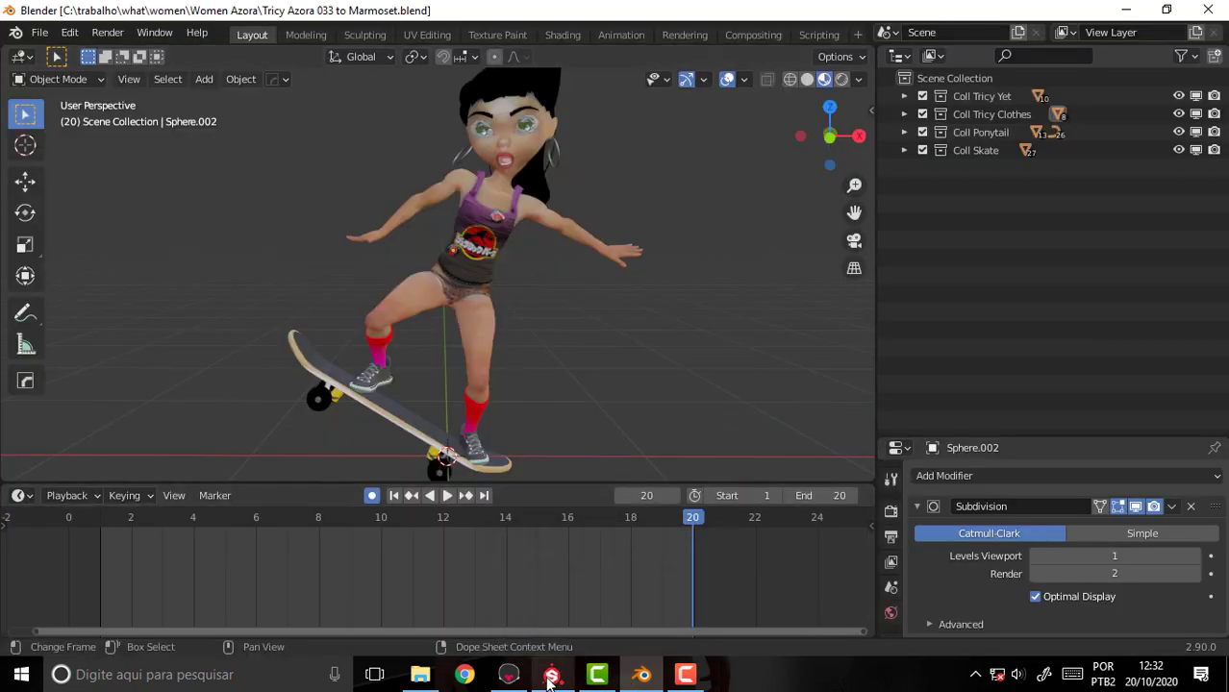
Bring Substance Painter forward and show the File menu's Recent Files list.
{"action": "left_click", "coordinate": [551, 676]}
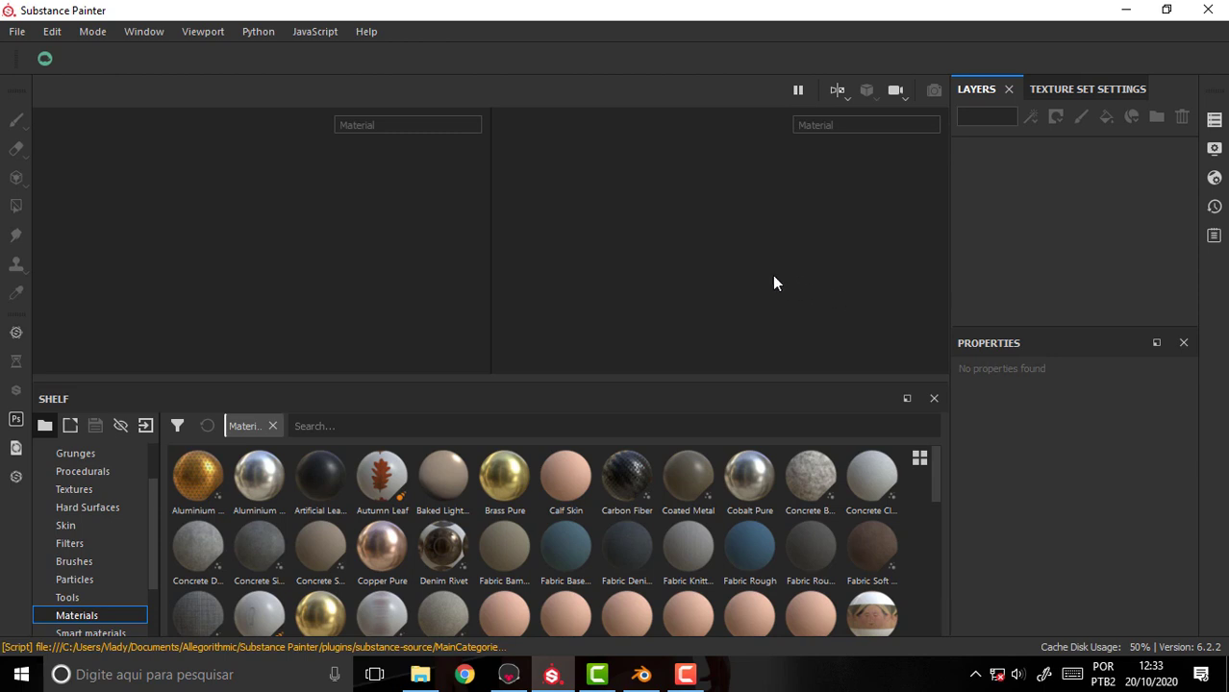
{"action": "left_click", "coordinate": [17, 31]}
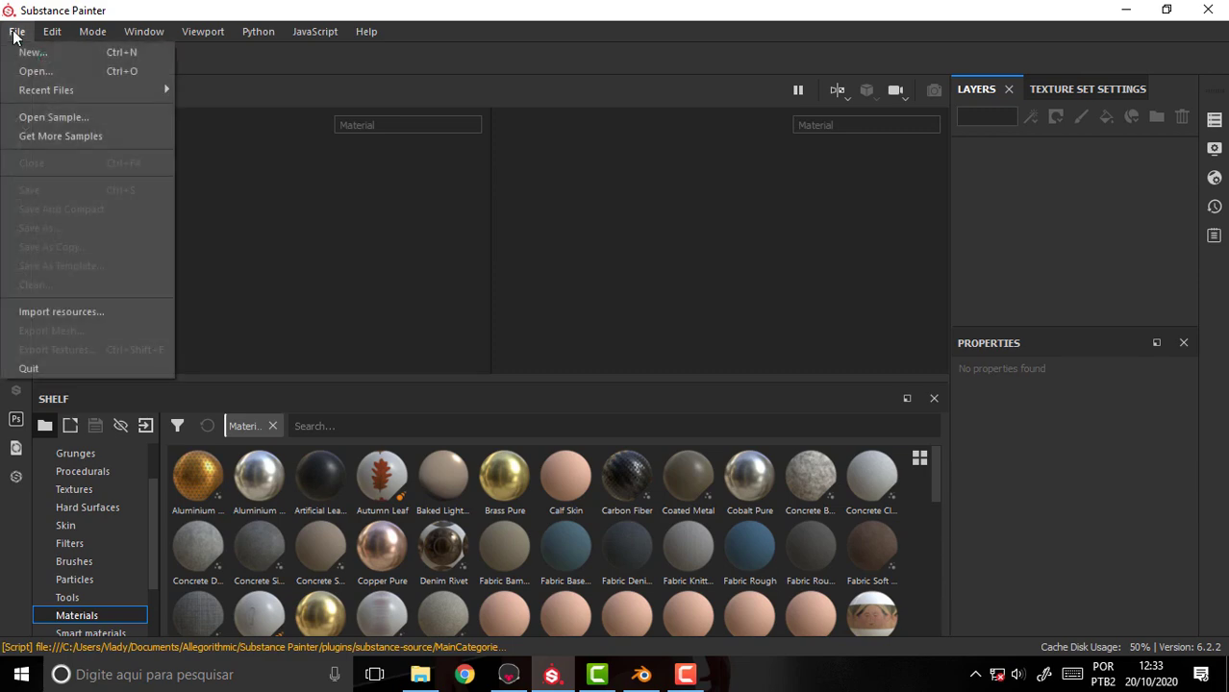
{"action": "mouse_move", "coordinate": [46, 90]}
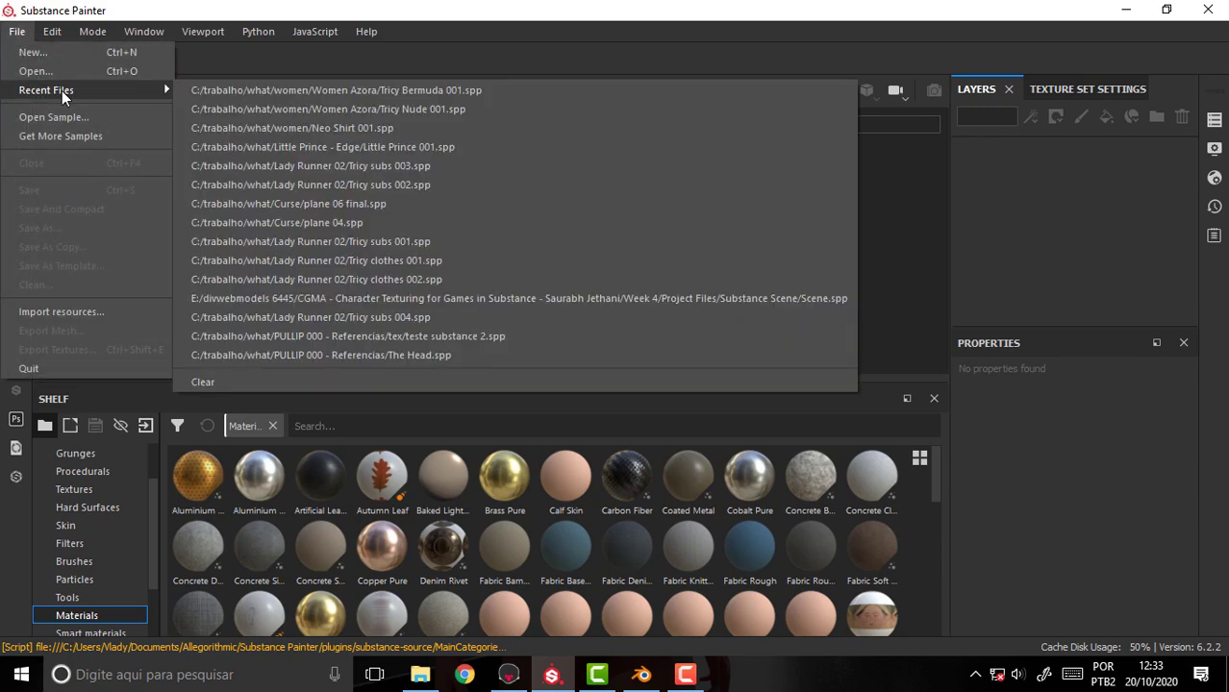
Start a new project at 4096 resolution with the mesh Tricy Azora 033 to Marmoset.fbx.
{"action": "left_click", "coordinate": [34, 52]}
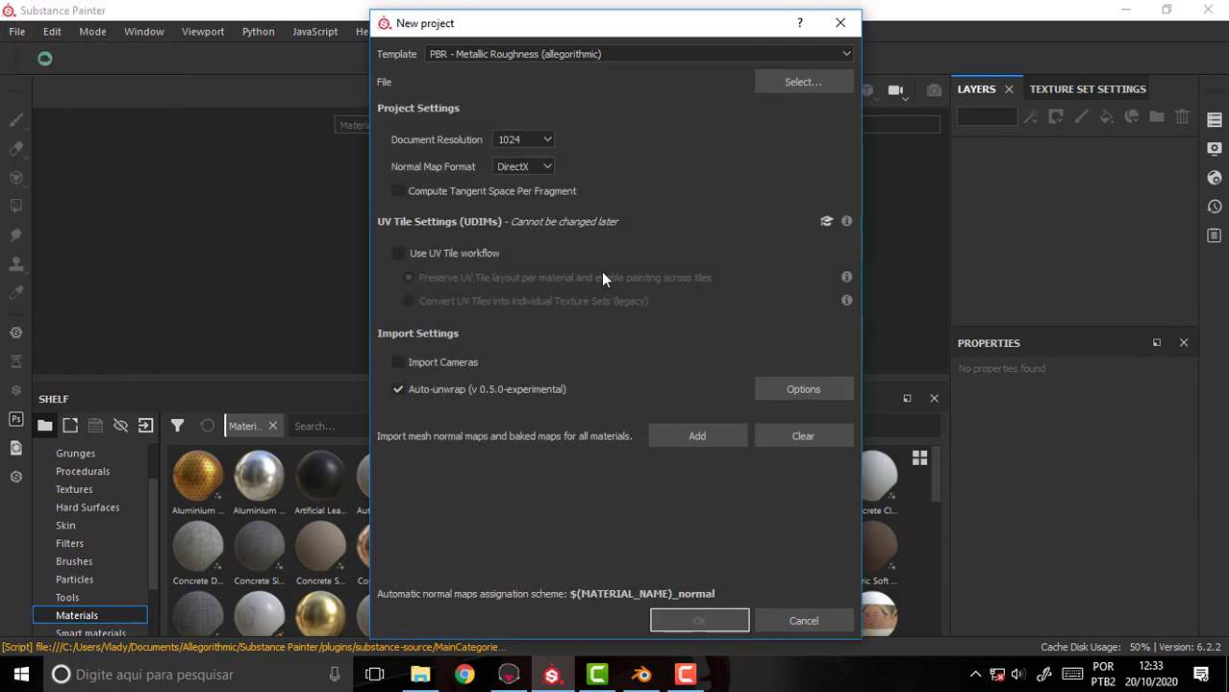
{"action": "left_click", "coordinate": [539, 140]}
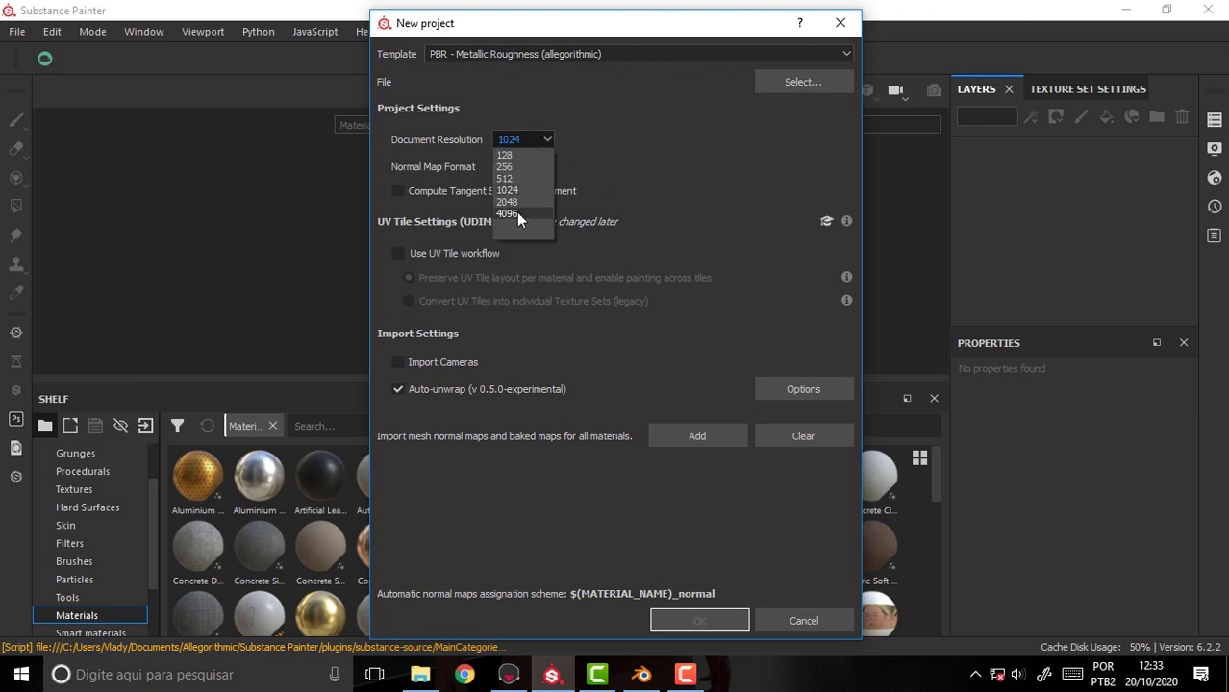
{"action": "left_click", "coordinate": [507, 213]}
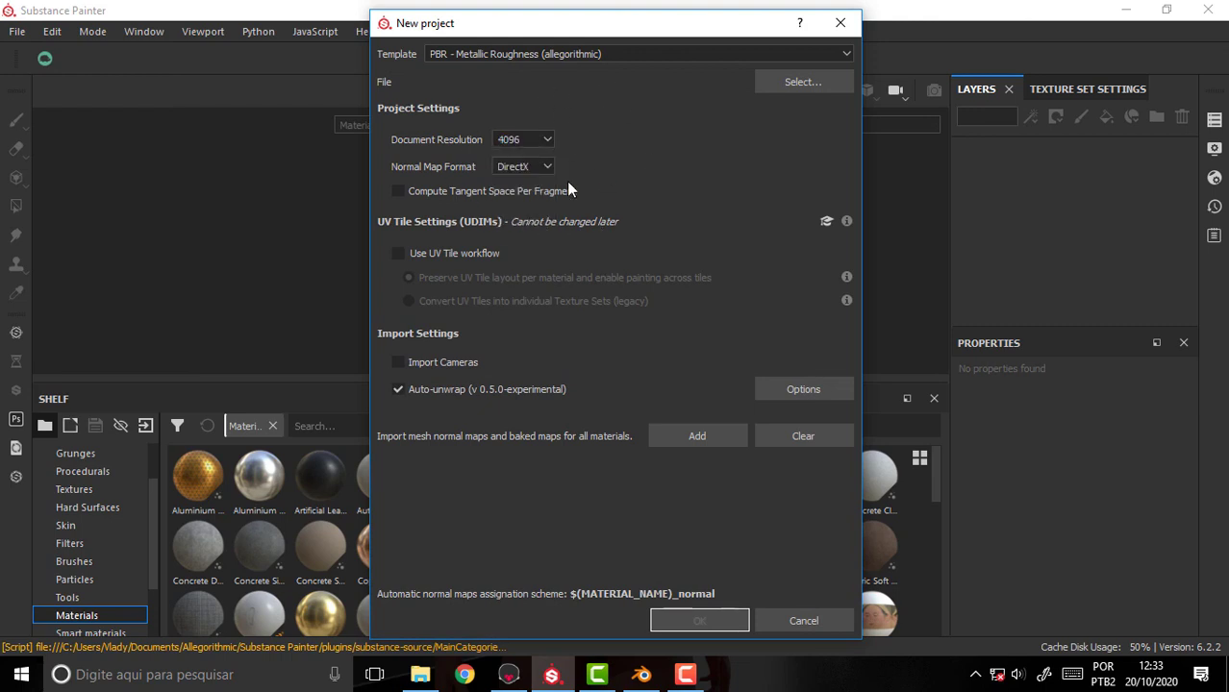
{"action": "left_click", "coordinate": [798, 85]}
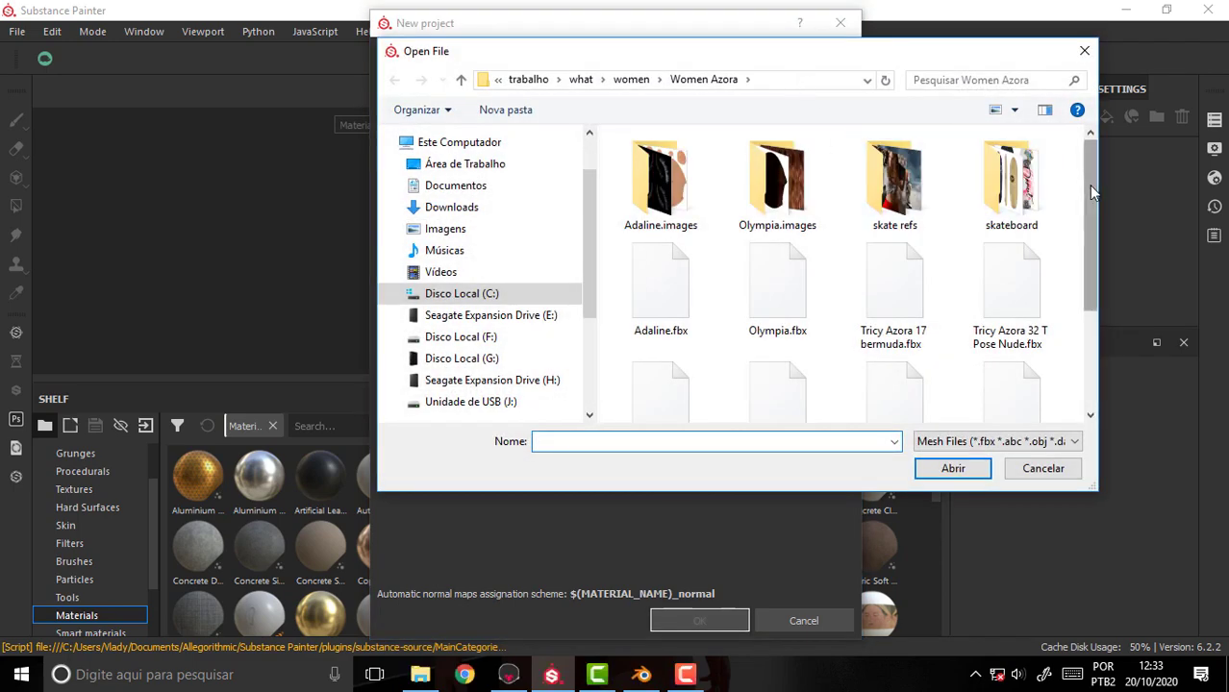
{"action": "left_click_drag", "start_coordinate": [1089, 185], "coordinate": [1089, 289]}
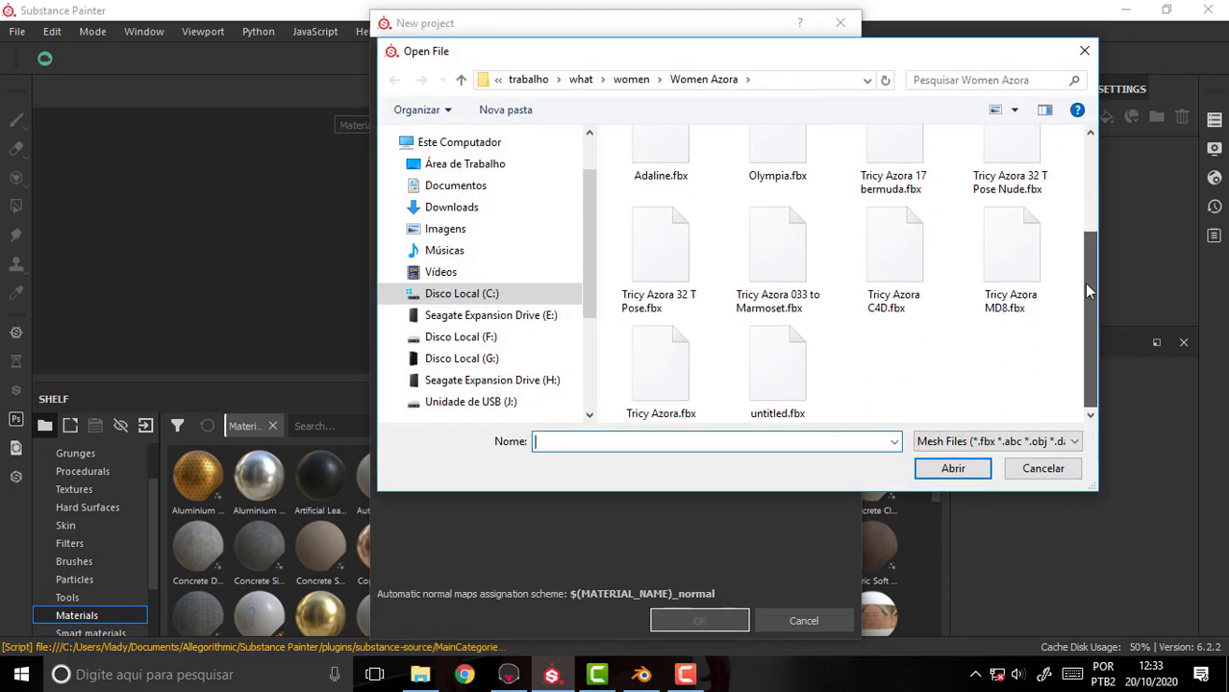
{"action": "left_click", "coordinate": [781, 270]}
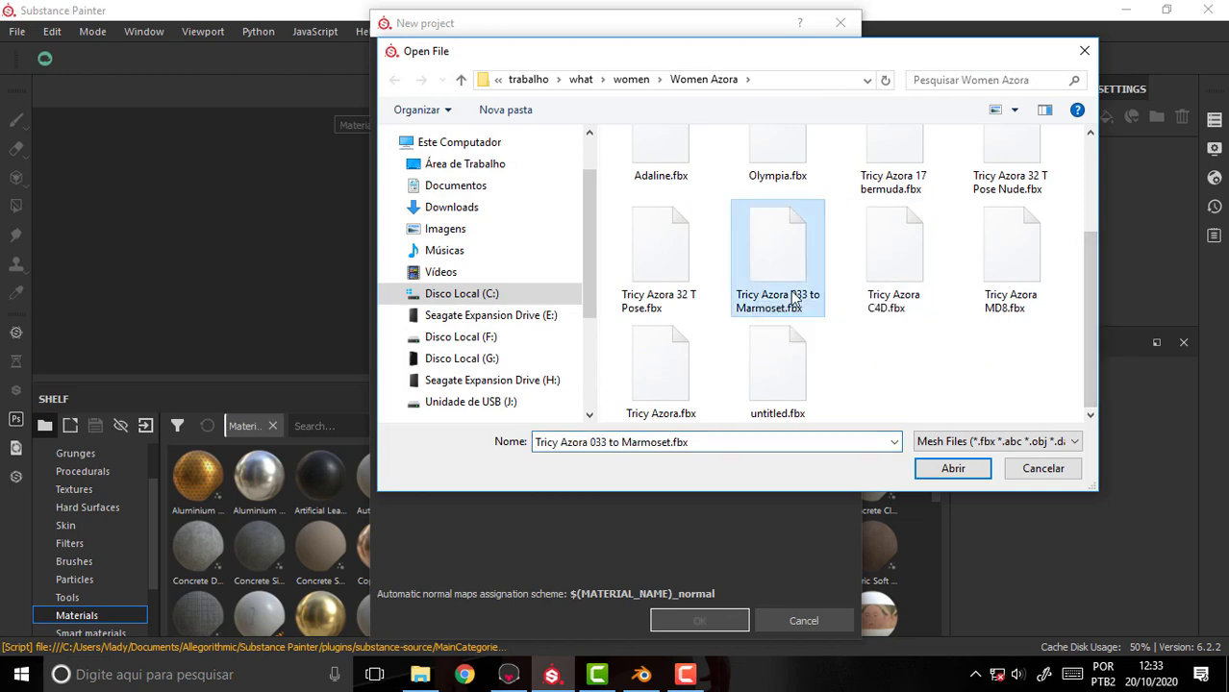
{"action": "left_click", "coordinate": [953, 470]}
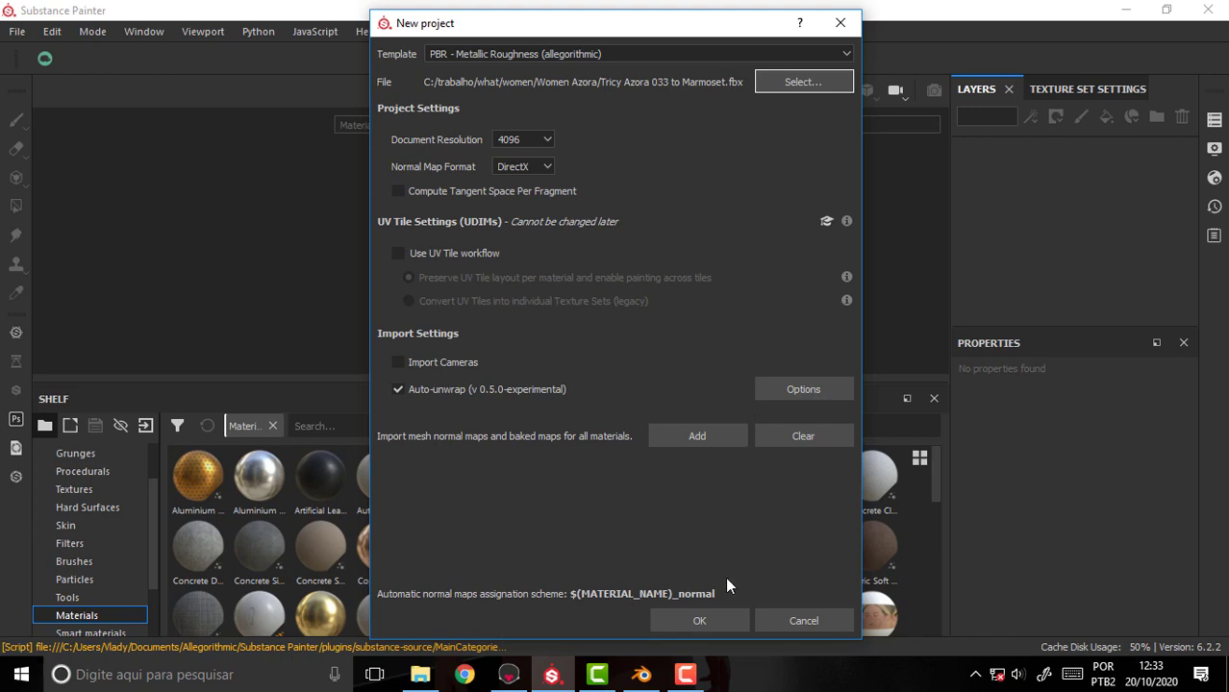
Confirm the new project and recentre the view so the skater faces forward.
{"action": "left_click", "coordinate": [694, 622]}
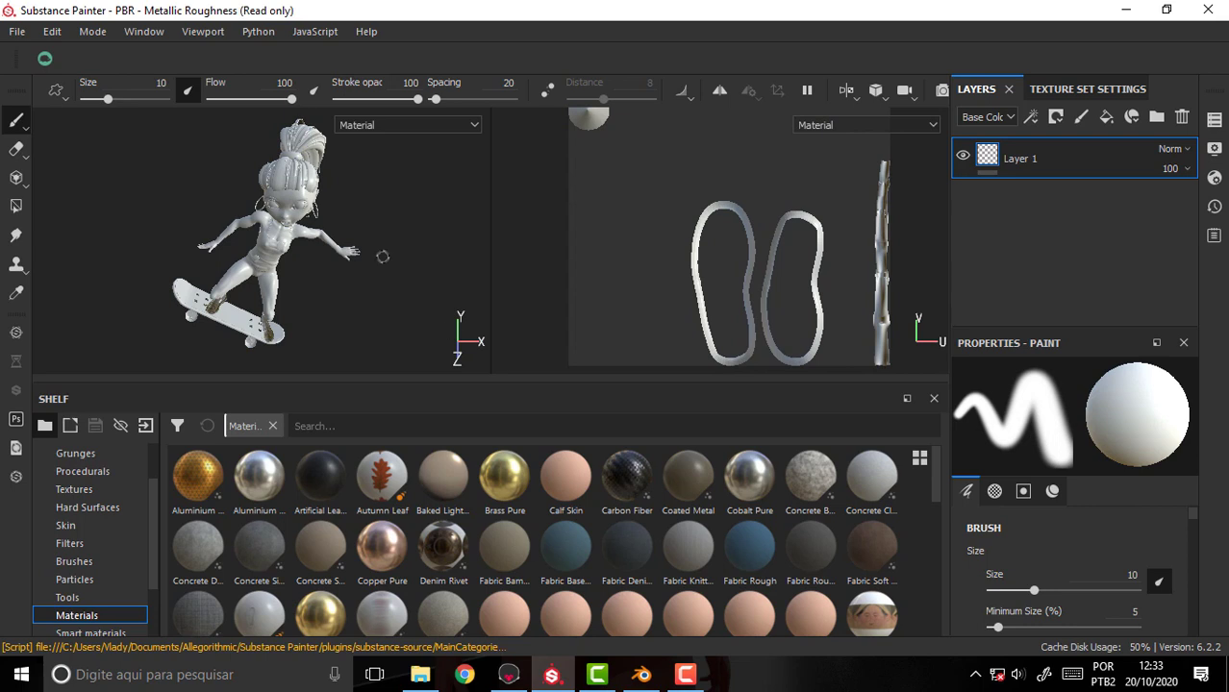
{"action": "middle_click_drag", "start_coordinate": [387, 228], "coordinate": [379, 269], "text": "alt"}
{"action": "left_click_drag", "start_coordinate": [379, 268], "coordinate": [398, 196], "text": "alt"}
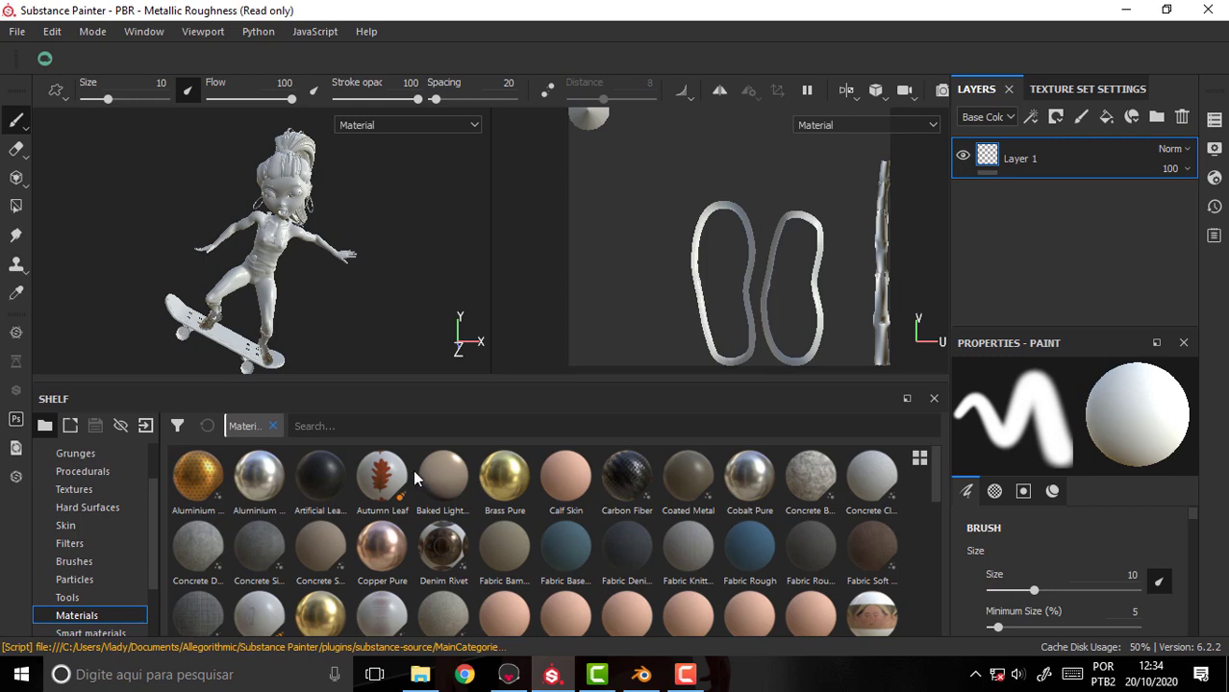
Browse the shelf's Filters, then All, and finally the Project resources.
{"action": "left_click", "coordinate": [146, 544]}
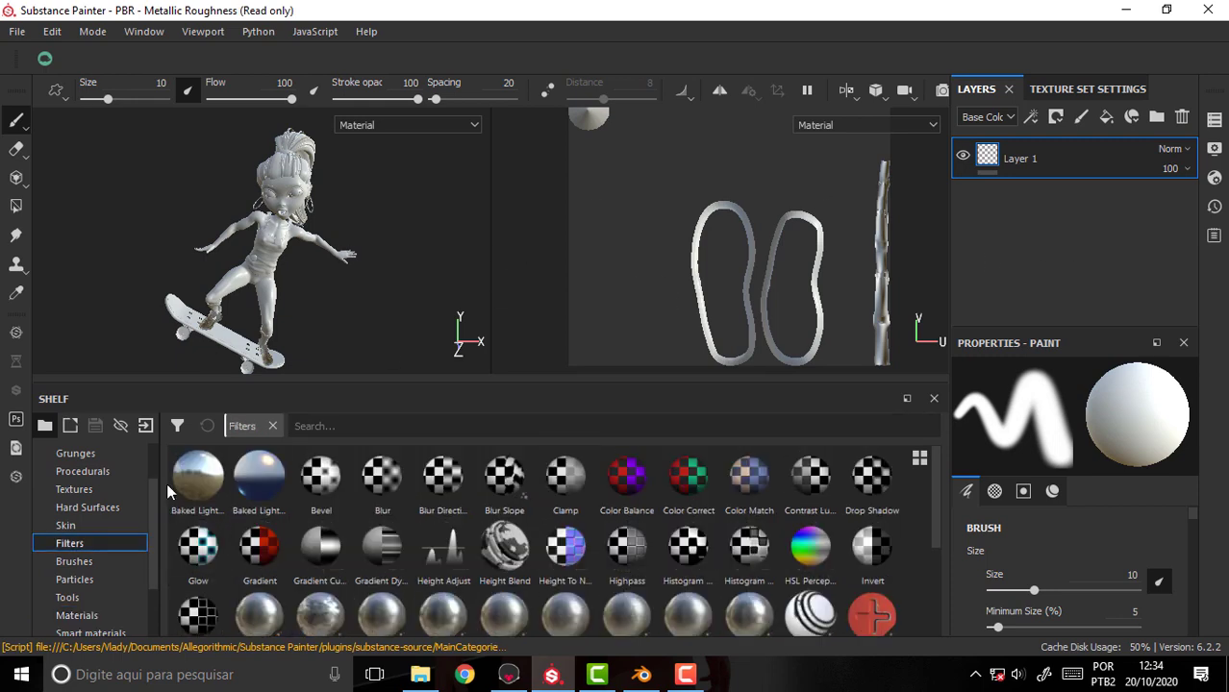
{"action": "scroll", "coordinate": [96, 481], "scroll_direction": "up", "scroll_amount": 3}
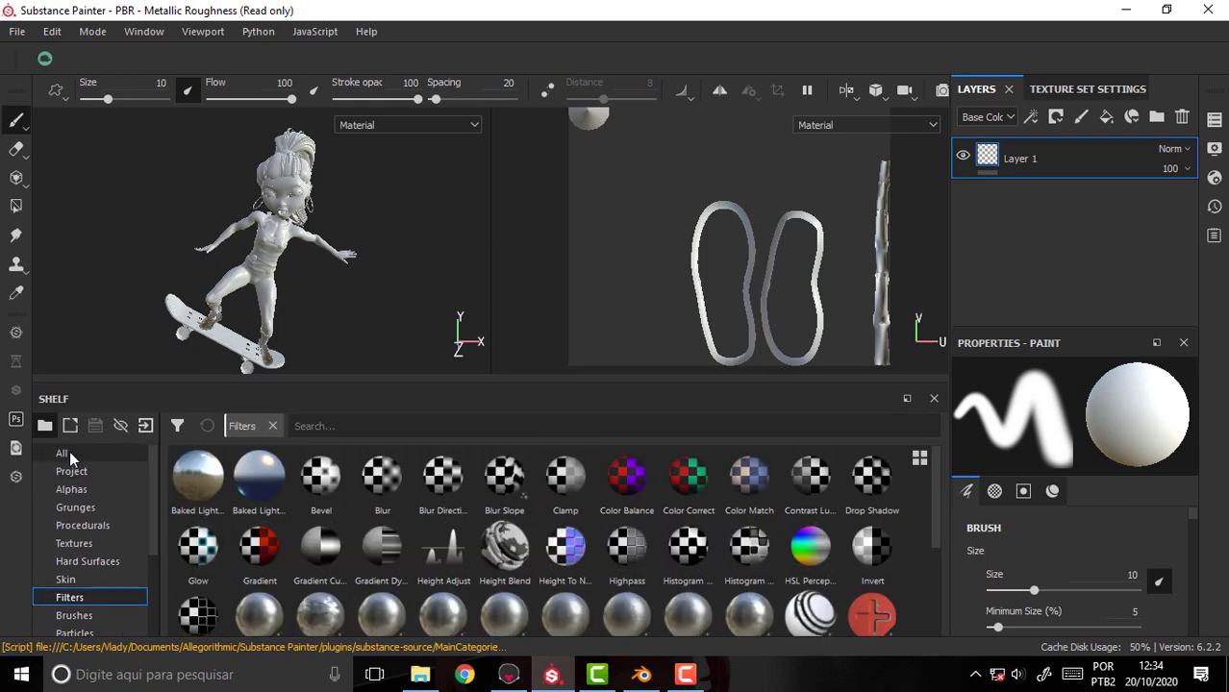
{"action": "left_click", "coordinate": [66, 453]}
{"action": "left_click", "coordinate": [77, 471]}
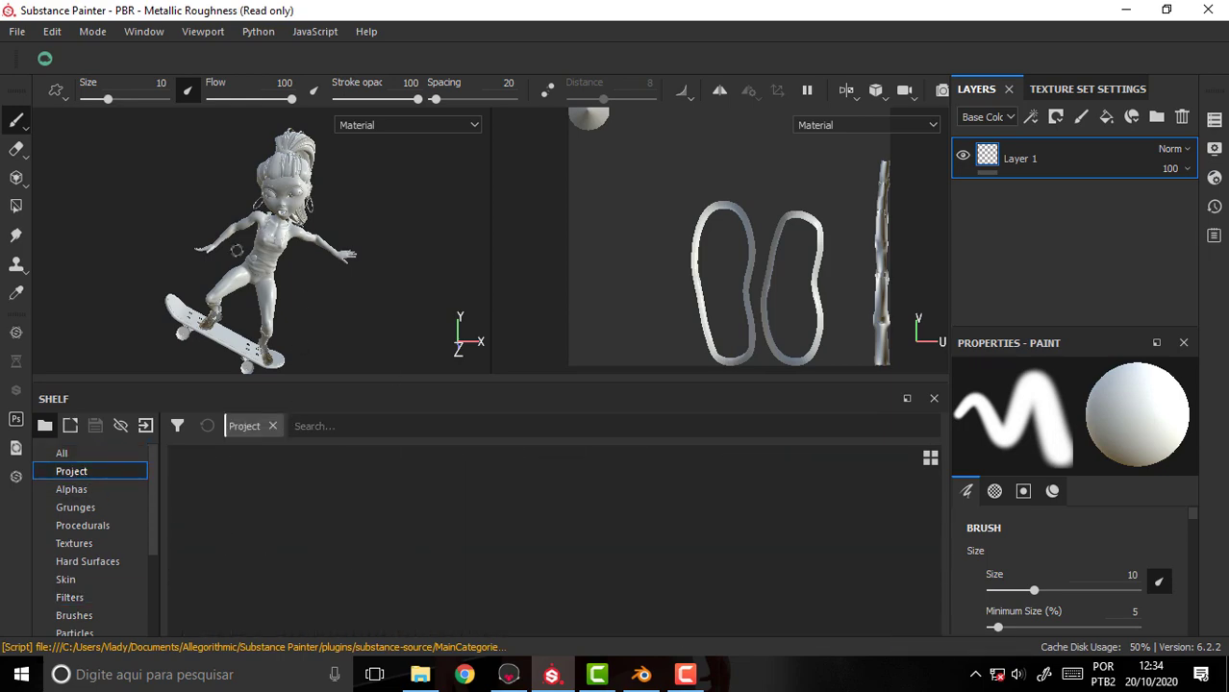
In File Explorer, drag Tricy Azora 4096.png from Women Azora onto the Substance Painter shelf.
{"action": "left_click", "coordinate": [420, 677]}
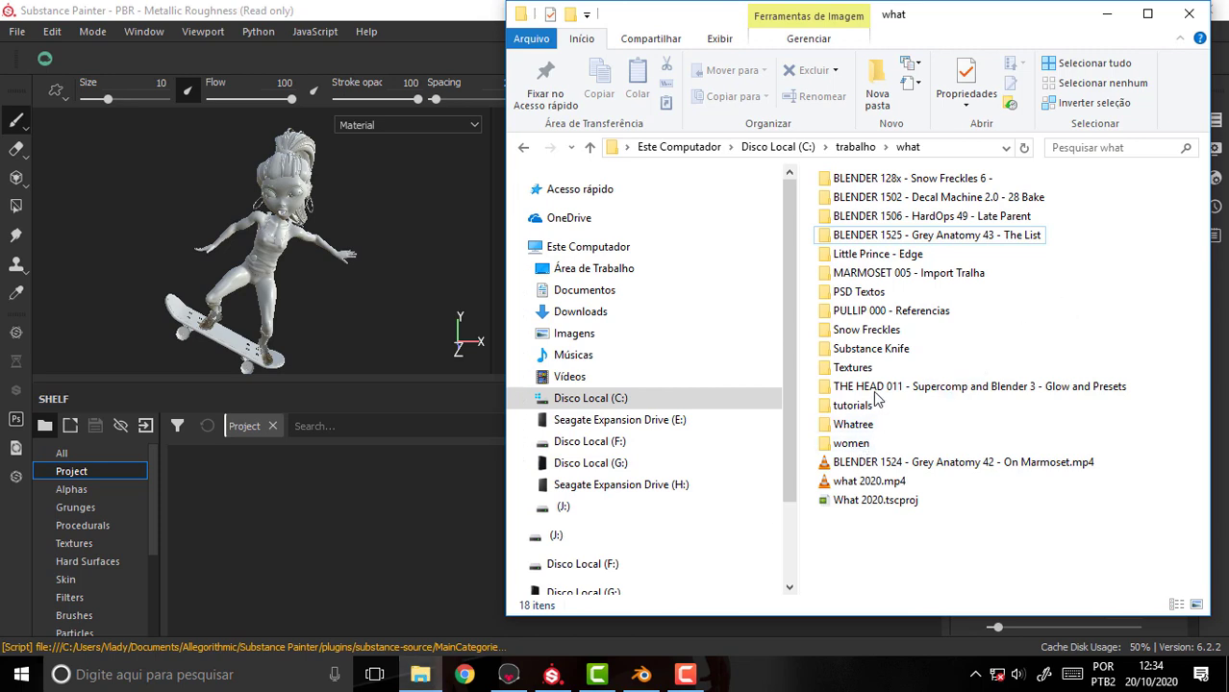
{"action": "left_click", "coordinate": [852, 445]}
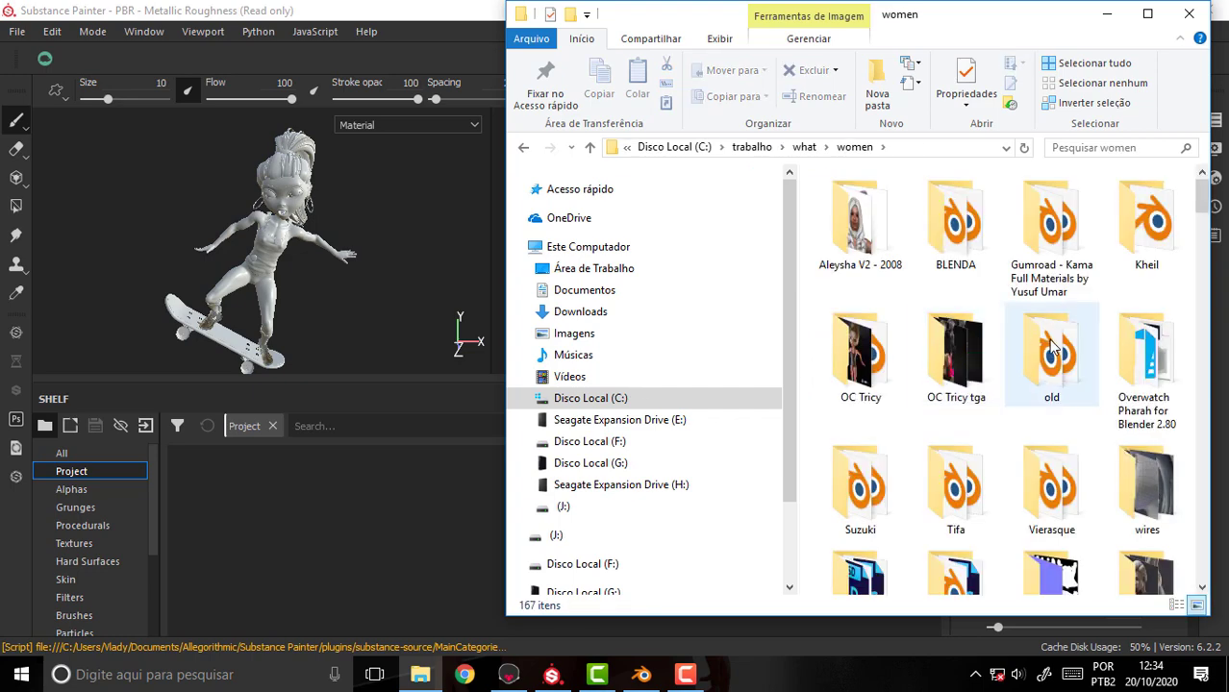
{"action": "scroll", "coordinate": [1049, 347], "scroll_direction": "down", "scroll_amount": 2}
{"action": "scroll", "coordinate": [1055, 351], "scroll_direction": "down", "scroll_amount": 5}
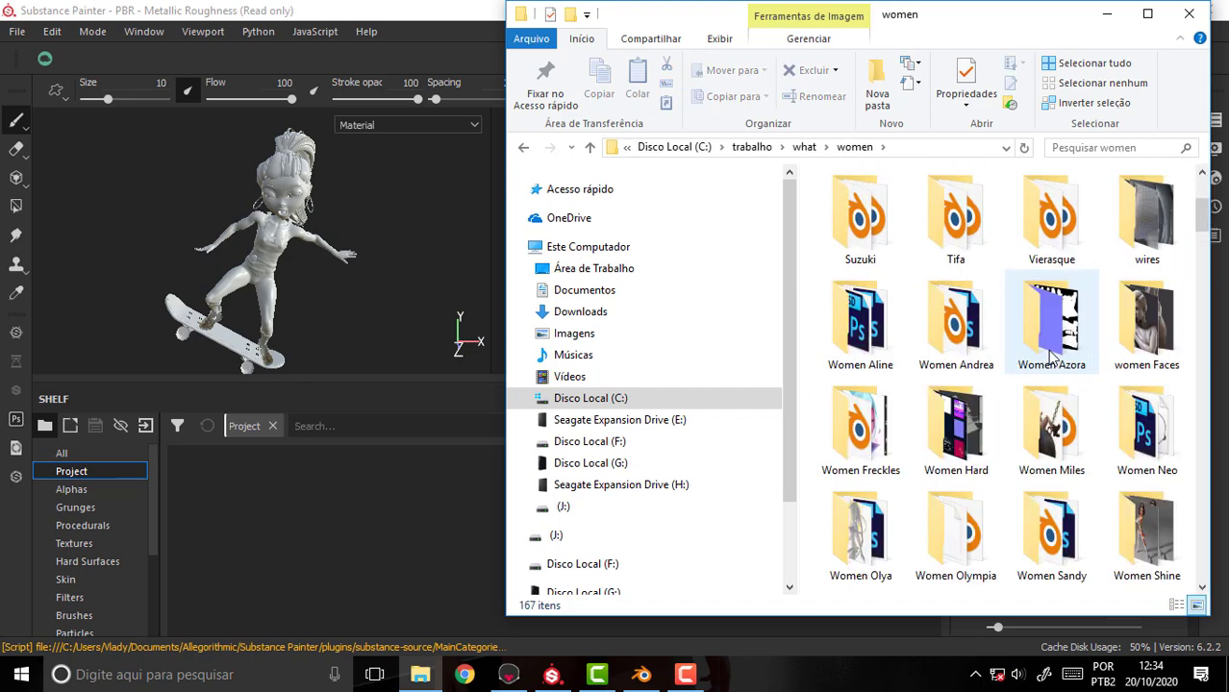
{"action": "double_click", "coordinate": [1042, 337]}
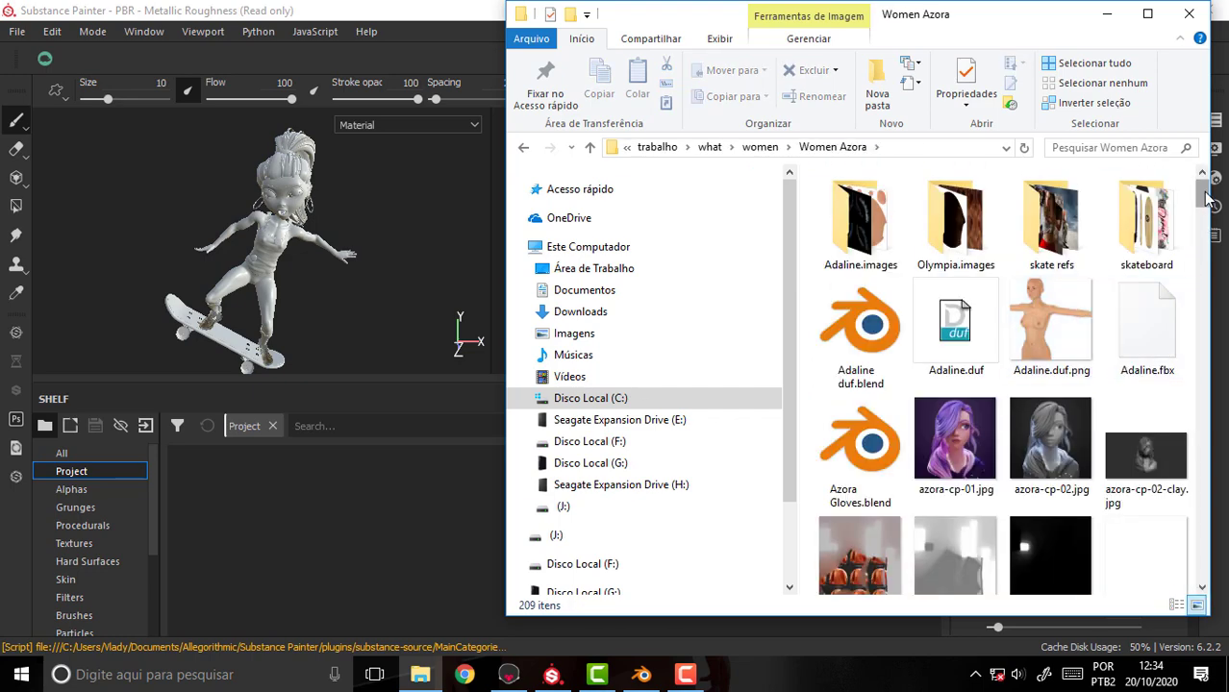
{"action": "left_click_drag", "start_coordinate": [1202, 193], "coordinate": [1198, 536]}
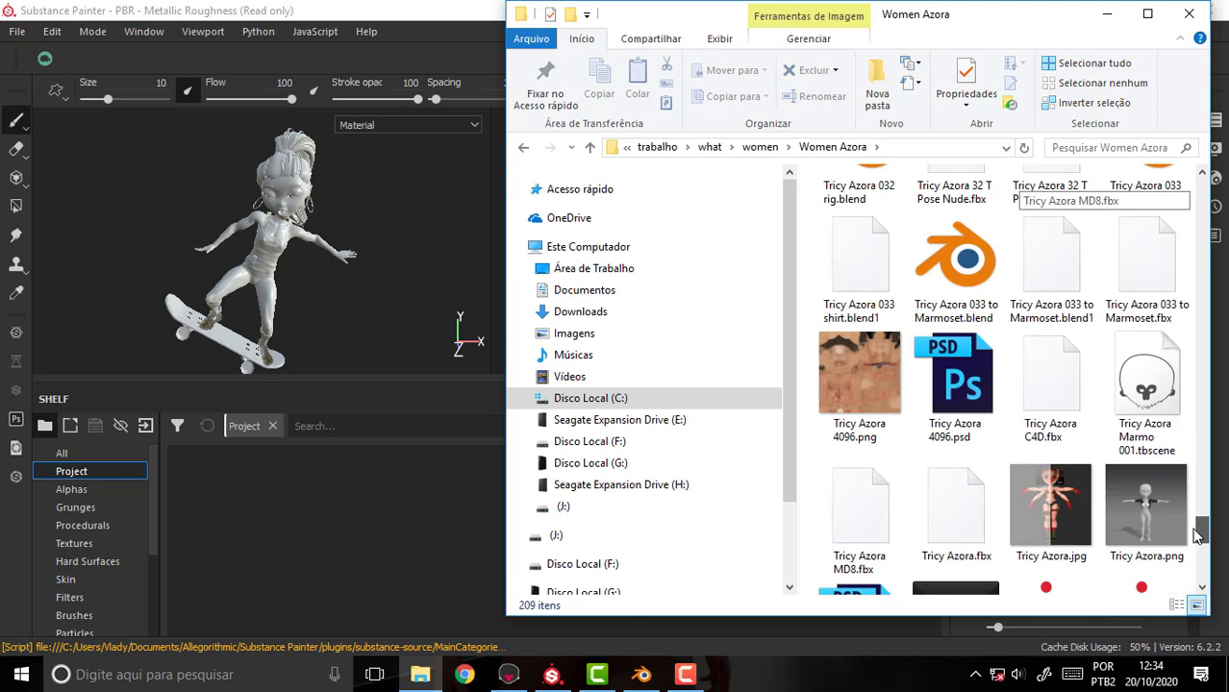
{"action": "left_click_drag", "start_coordinate": [853, 365], "coordinate": [357, 554]}
Import Tricy Azora 4096.png as a texture into the current session.
{"action": "left_click", "coordinate": [438, 233]}
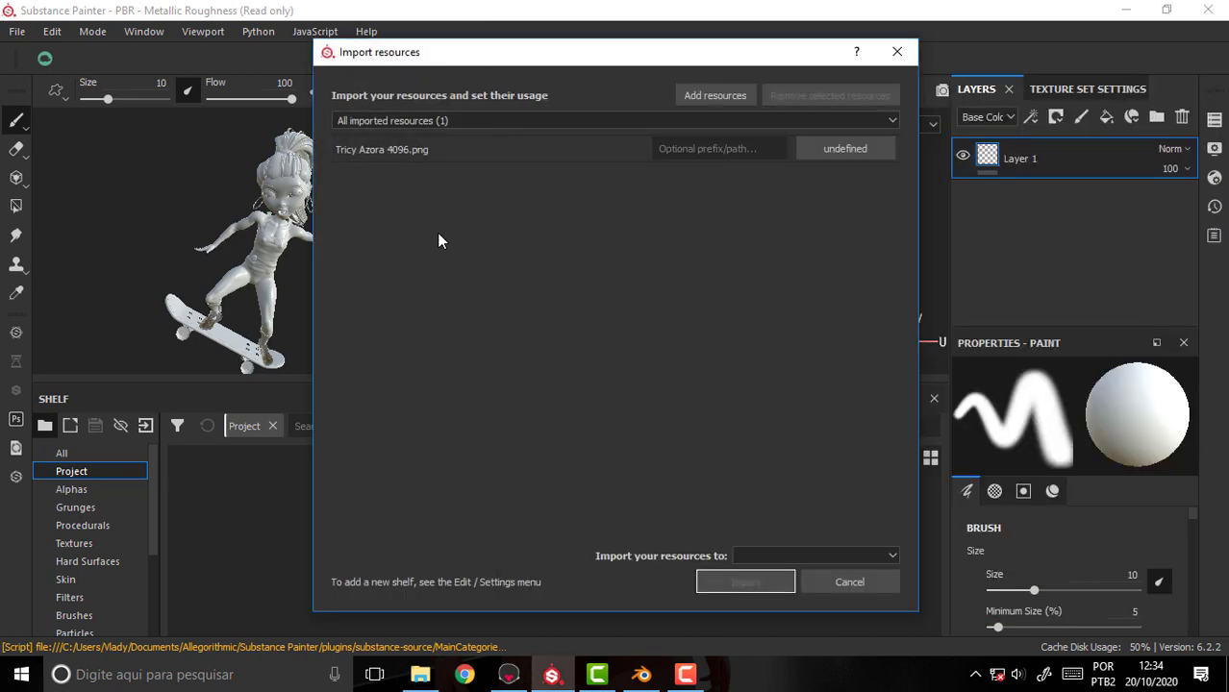
{"action": "left_click", "coordinate": [831, 152]}
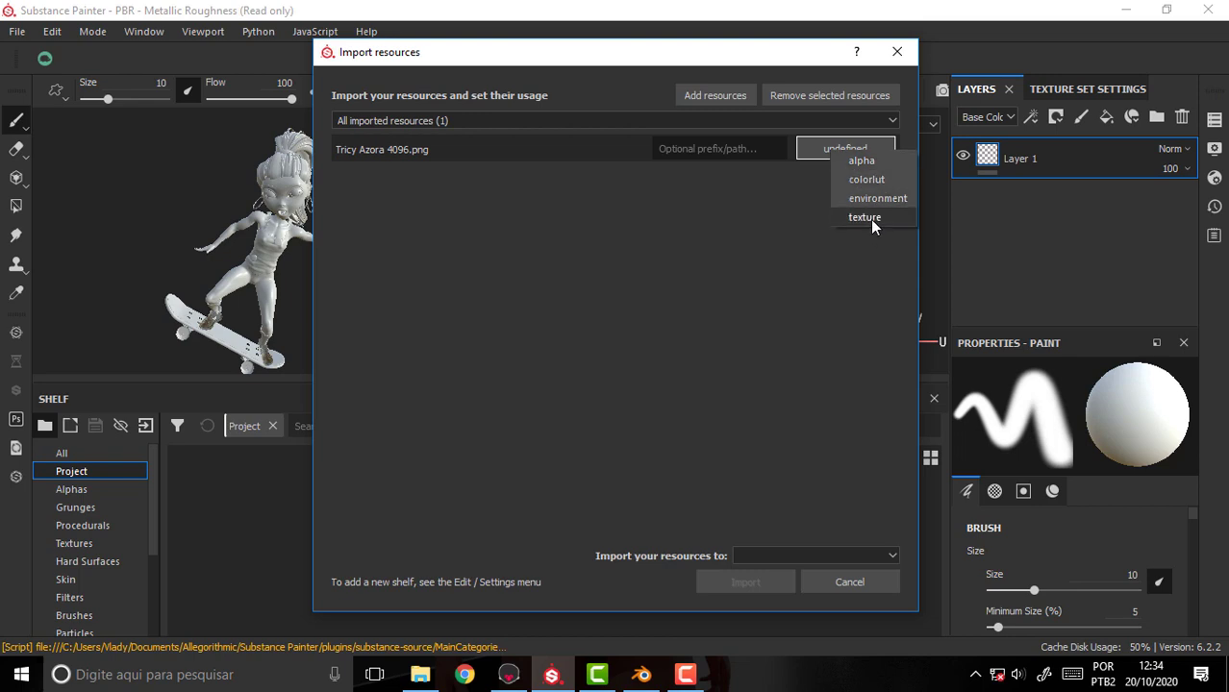
{"action": "left_click", "coordinate": [869, 218]}
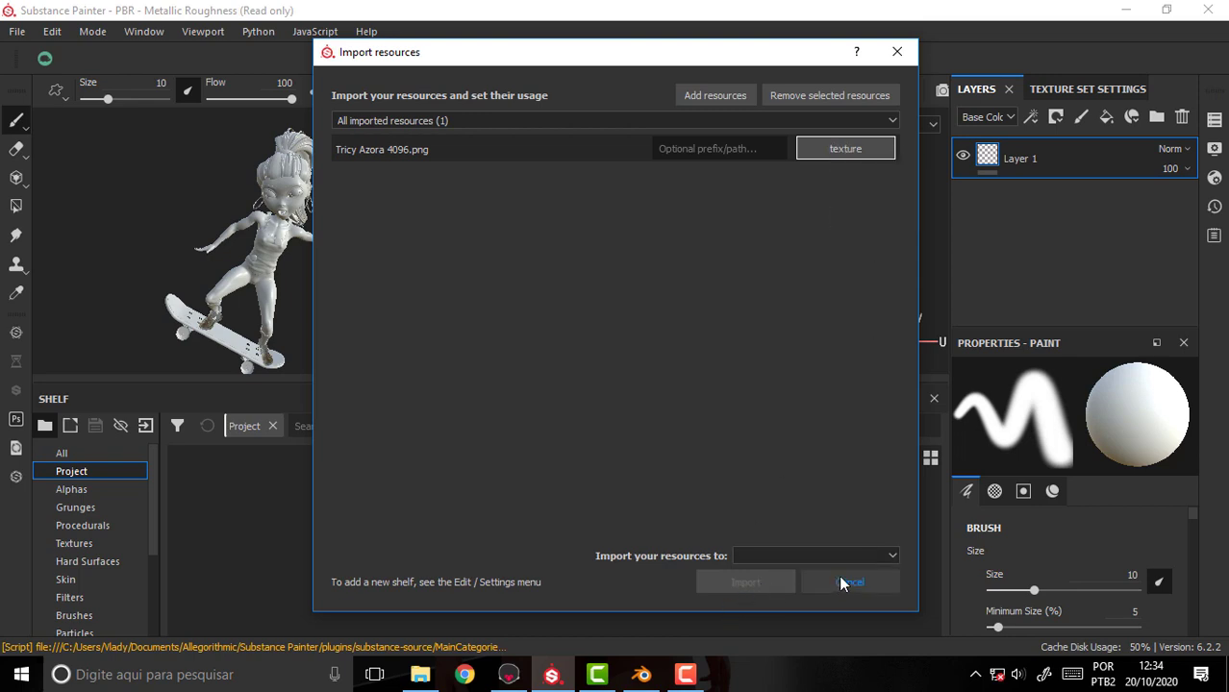
{"action": "left_click", "coordinate": [855, 556]}
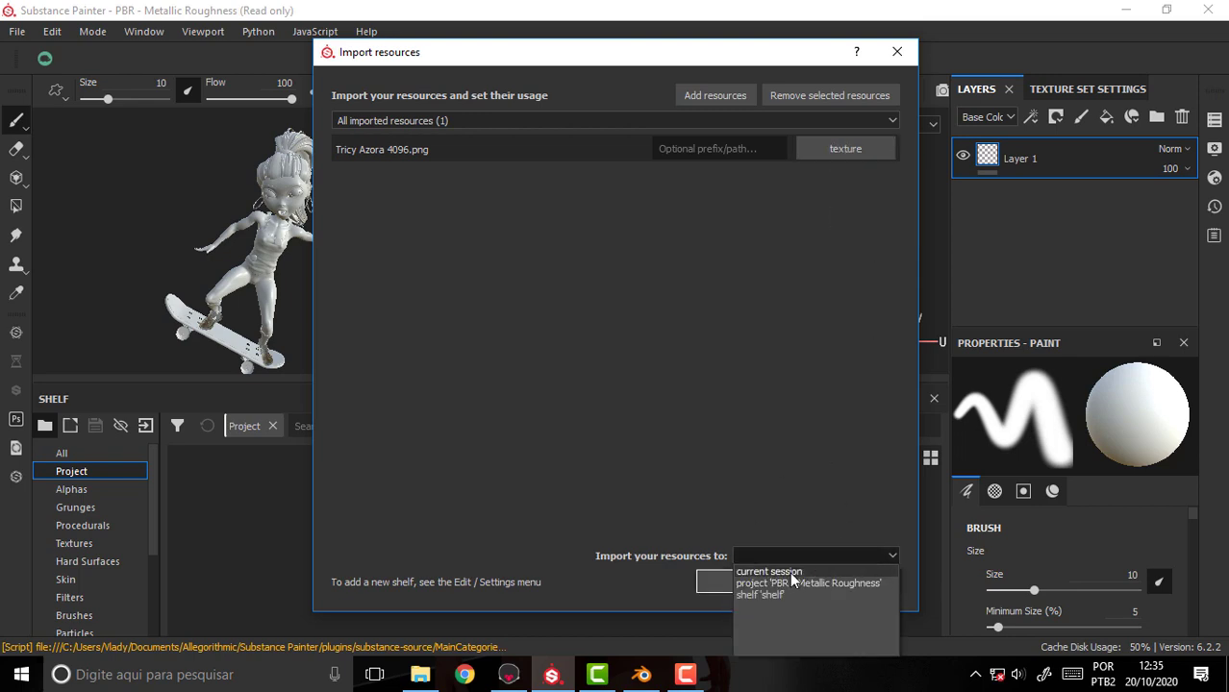
{"action": "left_click", "coordinate": [775, 571]}
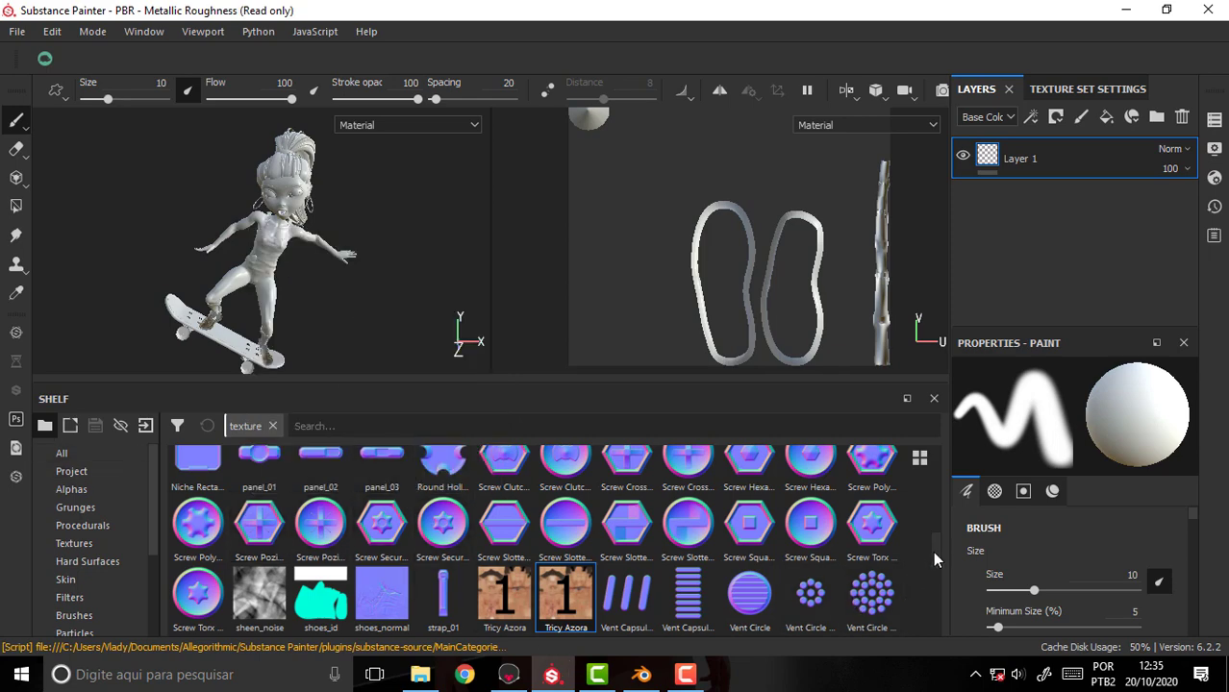
{"action": "left_click_drag", "start_coordinate": [934, 551], "coordinate": [944, 447]}
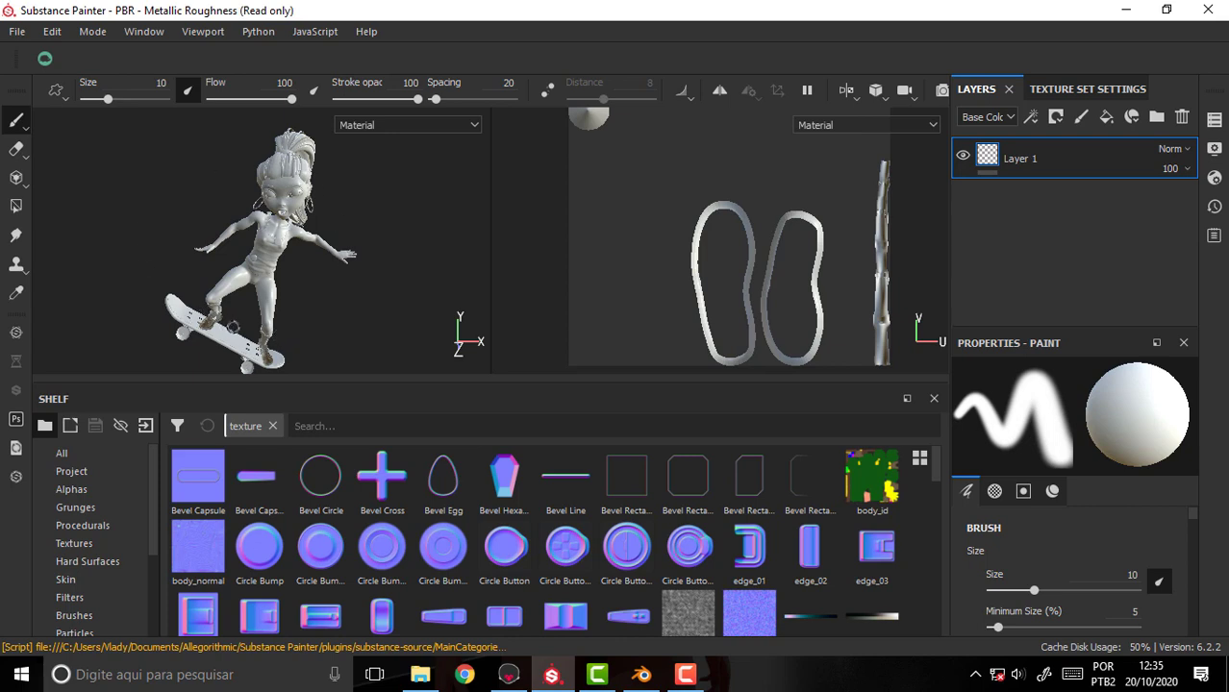
Float the Texture Set List as a panel and orbit to the character's side.
{"action": "left_click", "coordinate": [1215, 122]}
{"action": "left_click_drag", "start_coordinate": [1029, 112], "coordinate": [959, 67]}
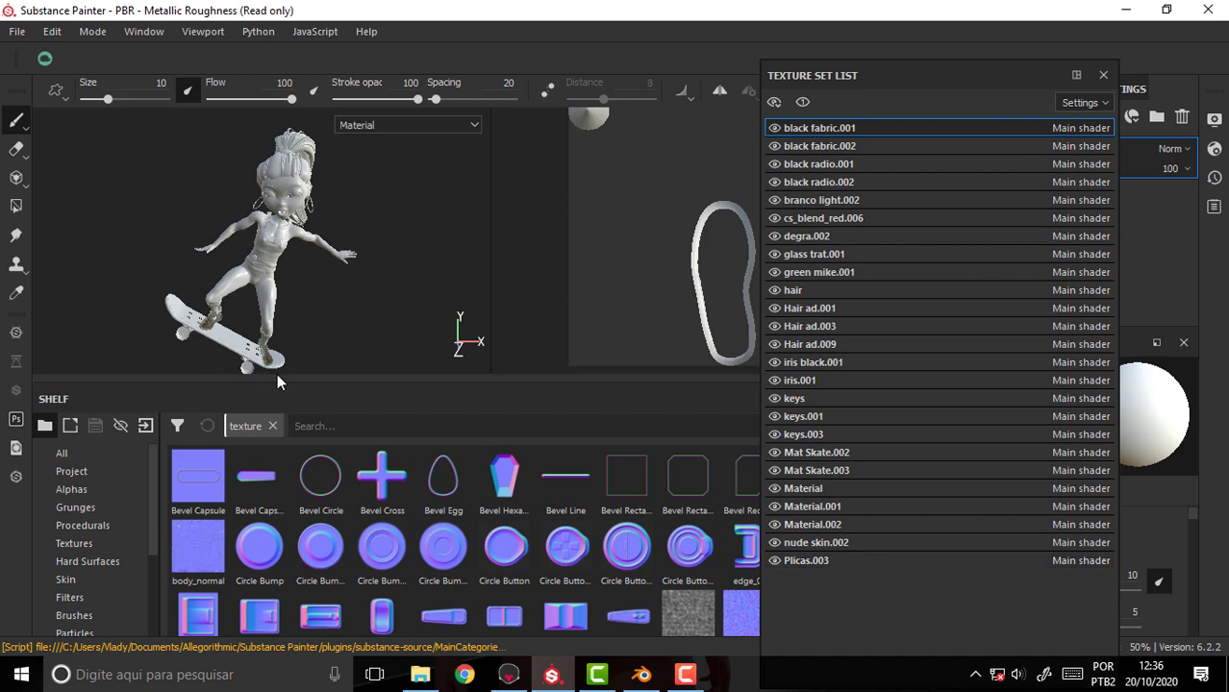
{"action": "scroll", "coordinate": [384, 252], "scroll_direction": "down", "scroll_amount": 1}
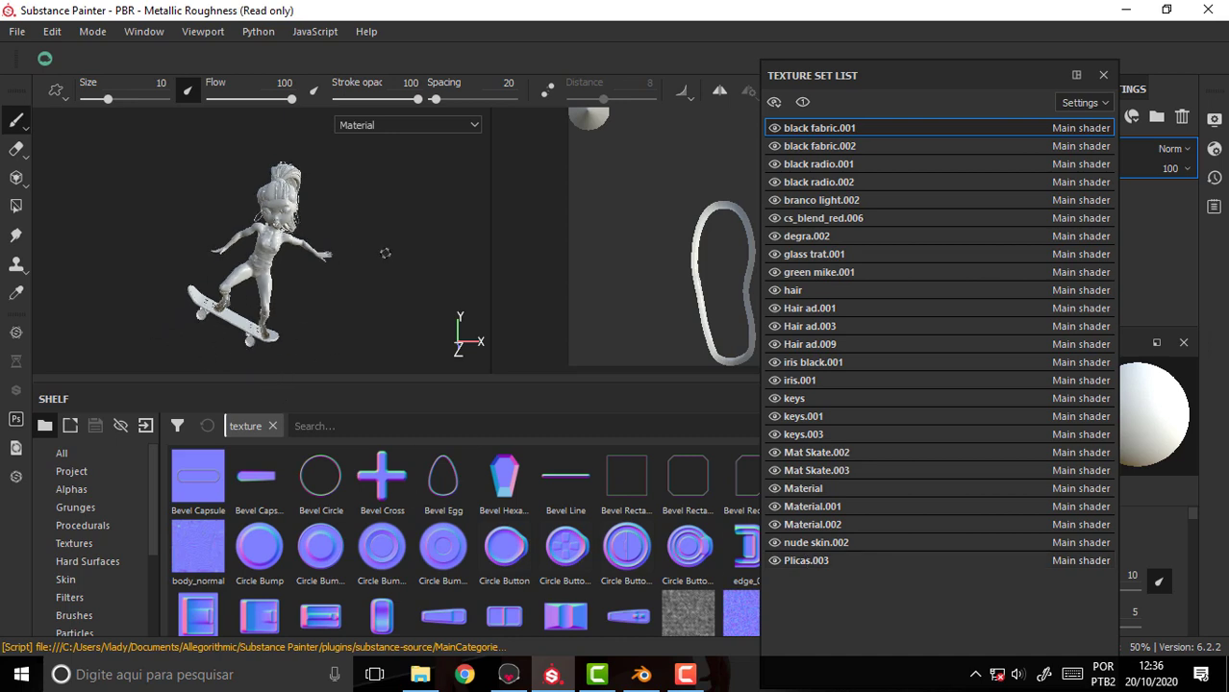
{"action": "scroll", "coordinate": [383, 252], "scroll_direction": "up", "scroll_amount": 2}
{"action": "scroll", "coordinate": [379, 242], "scroll_direction": "up", "scroll_amount": 3}
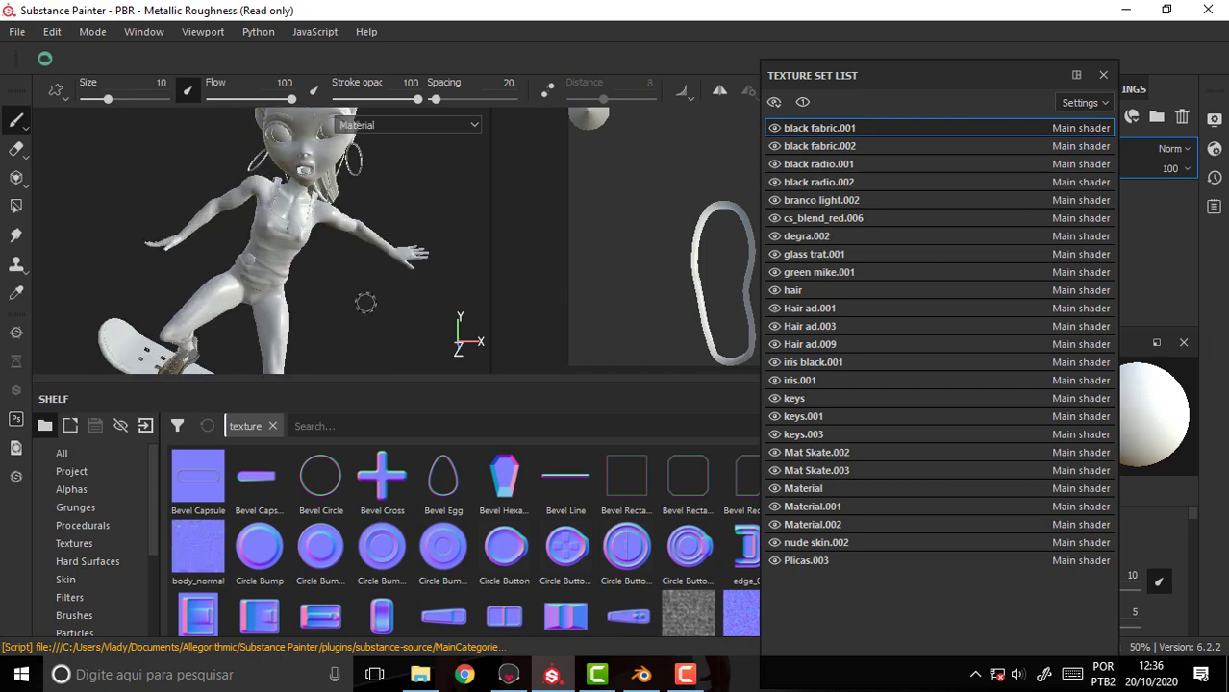
{"action": "mouse_move", "coordinate": [351, 292]}
{"action": "left_mouse_down", "text": "alt"}
{"action": "mouse_move", "coordinate": [551, 285]}
{"action": "mouse_move", "coordinate": [294, 269]}
{"action": "mouse_move", "coordinate": [310, 272]}
{"action": "left_mouse_up", "text": "alt"}
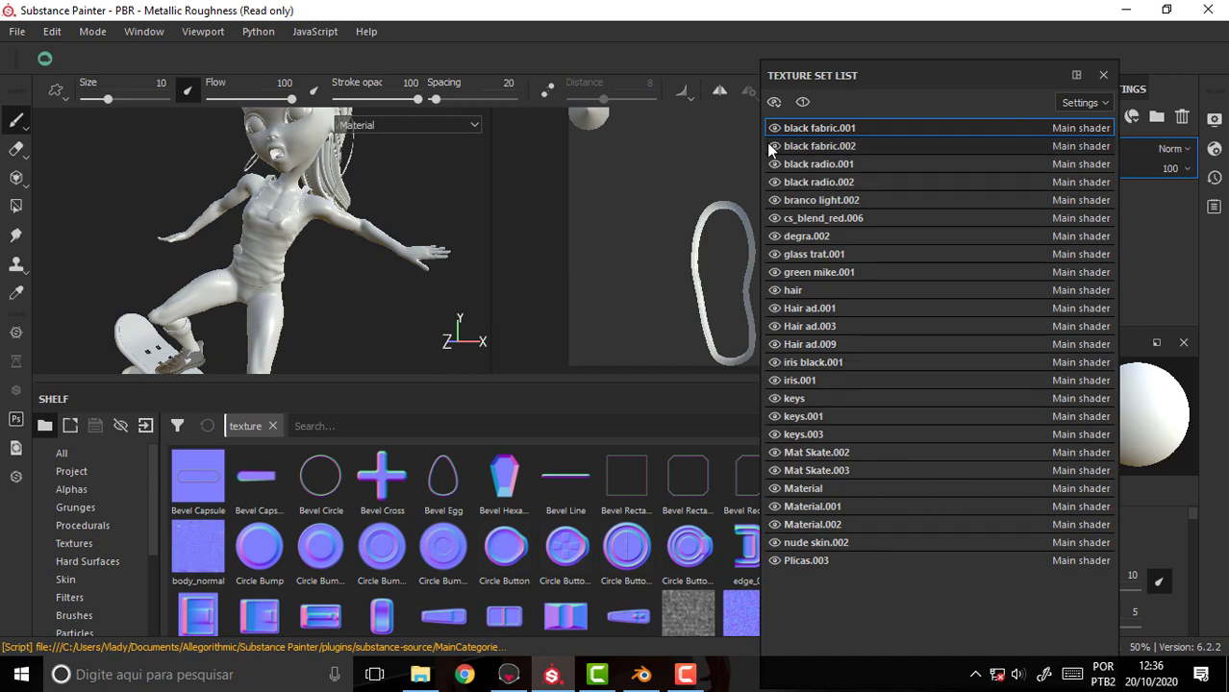
Make nude skin.002 the active texture set and close the Texture Set List.
{"action": "left_click", "coordinate": [828, 544]}
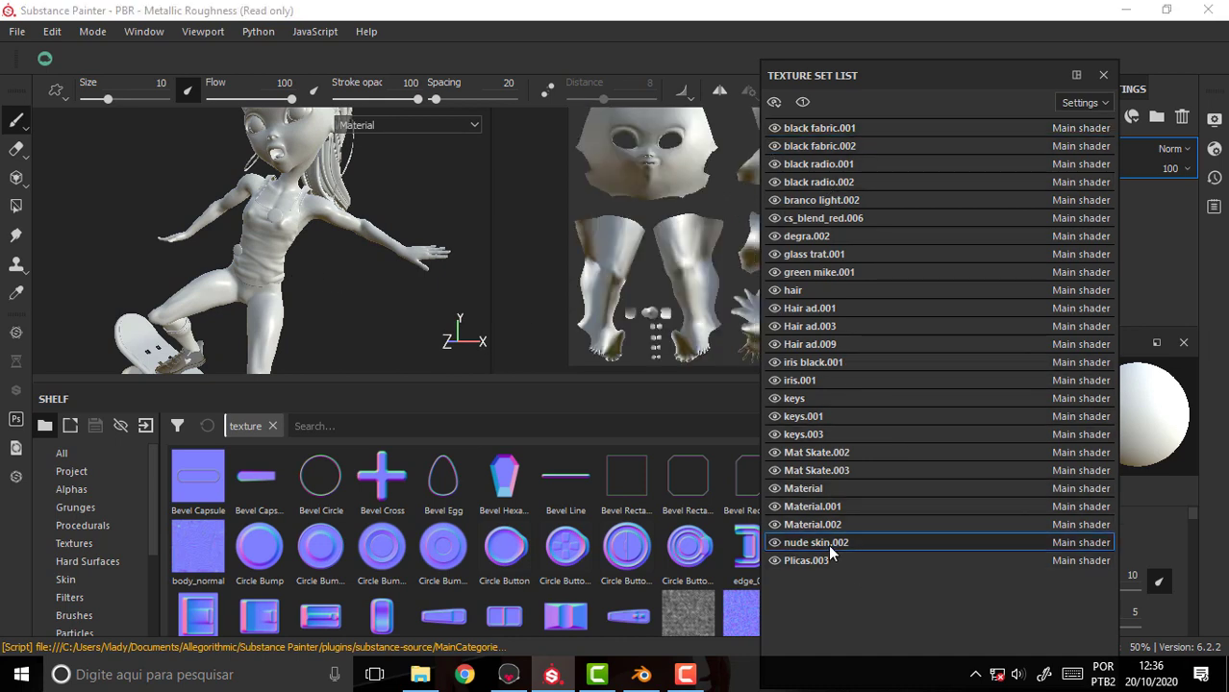
{"action": "left_click", "coordinate": [1103, 74]}
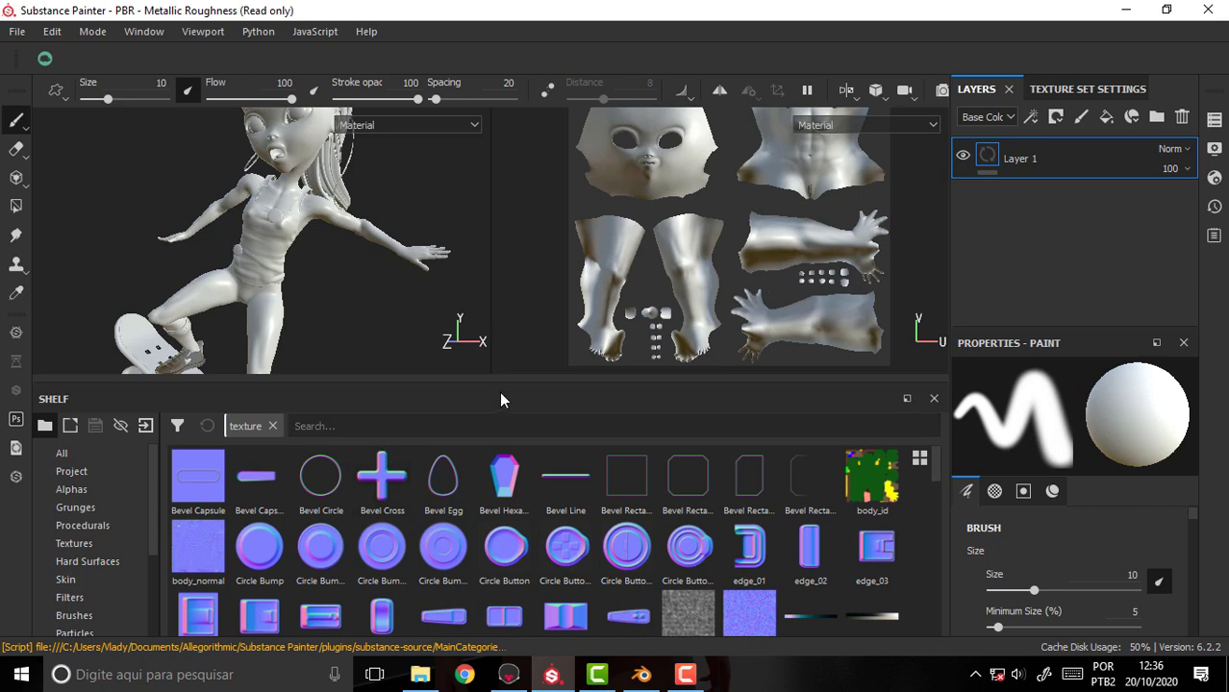
{"action": "left_click", "coordinate": [1215, 120]}
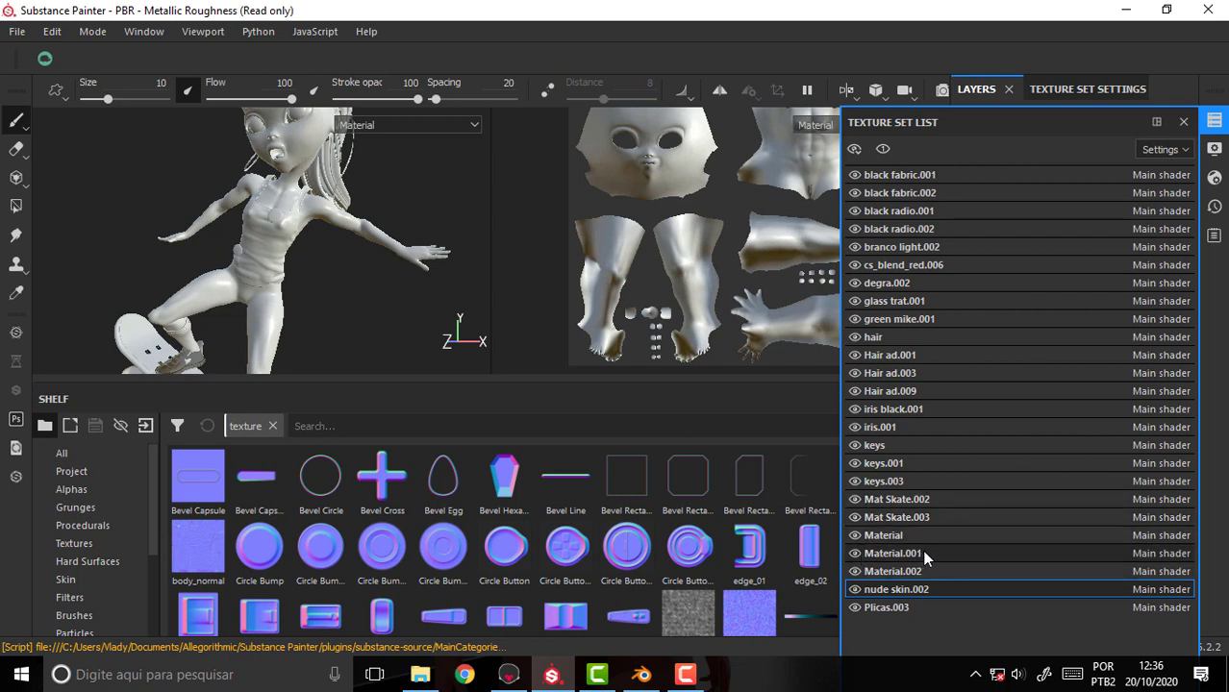
{"action": "left_click", "coordinate": [1184, 123]}
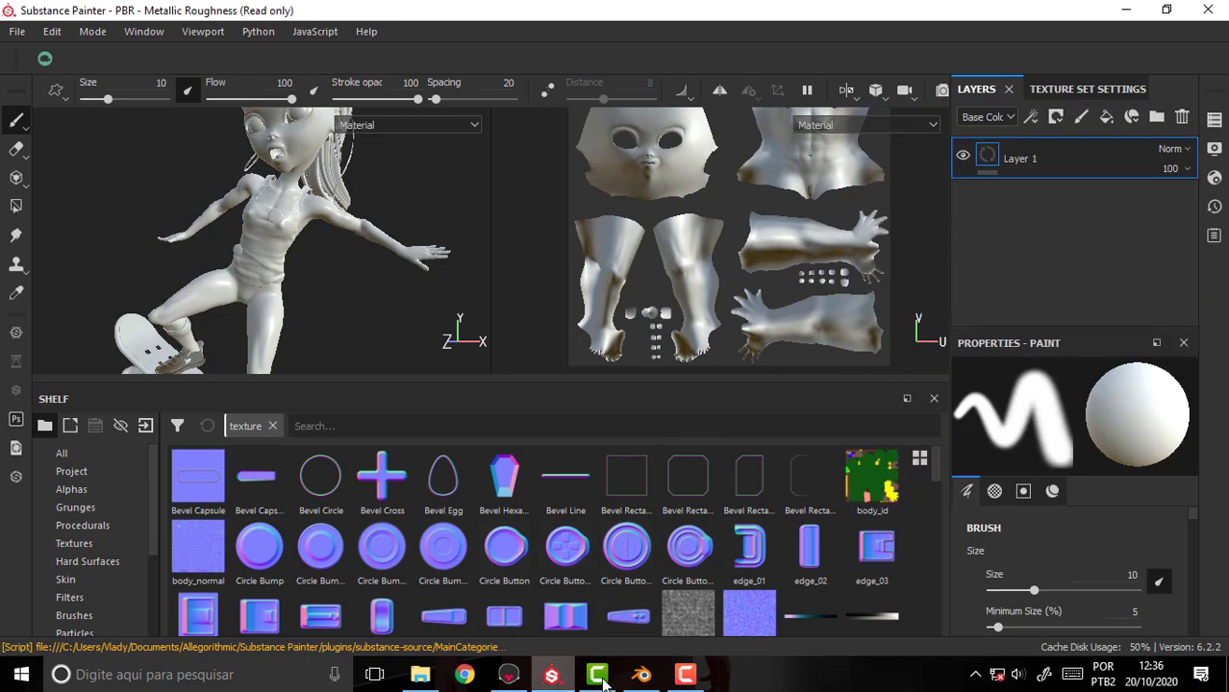
In Blender, enlarge the Properties editor and show the Material tab.
{"action": "left_click", "coordinate": [643, 677]}
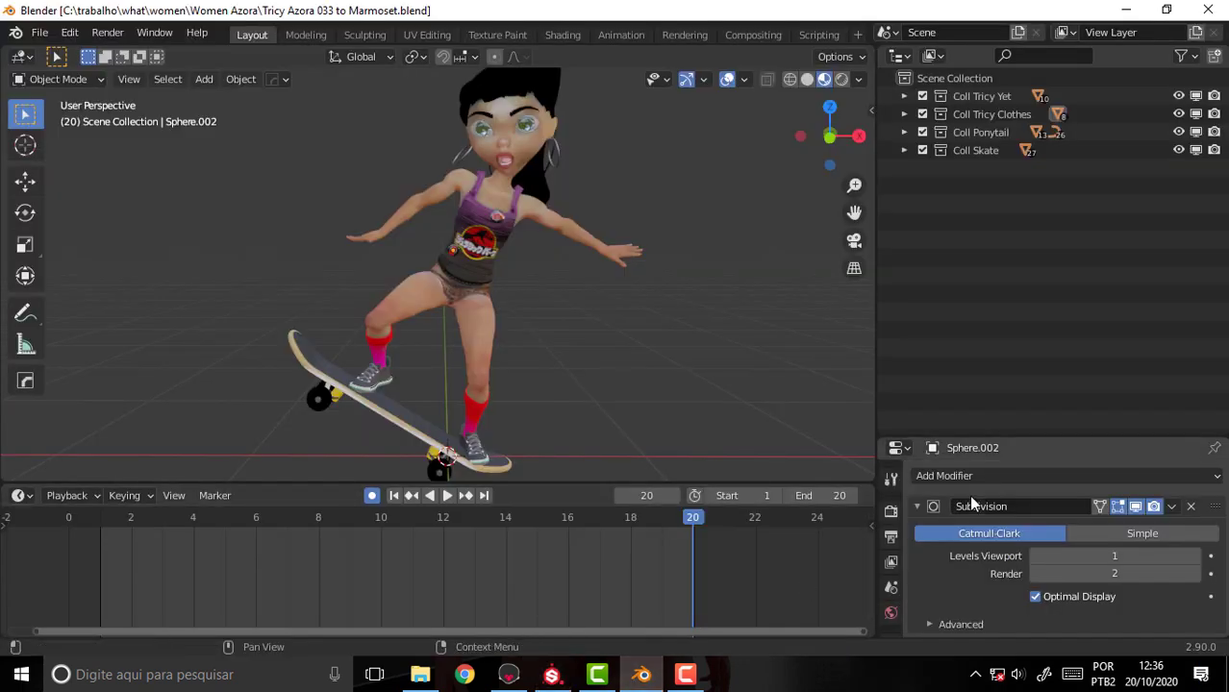
{"action": "left_click", "coordinate": [902, 97]}
{"action": "left_click", "coordinate": [902, 99]}
{"action": "left_click_drag", "start_coordinate": [1044, 438], "coordinate": [1029, 234]}
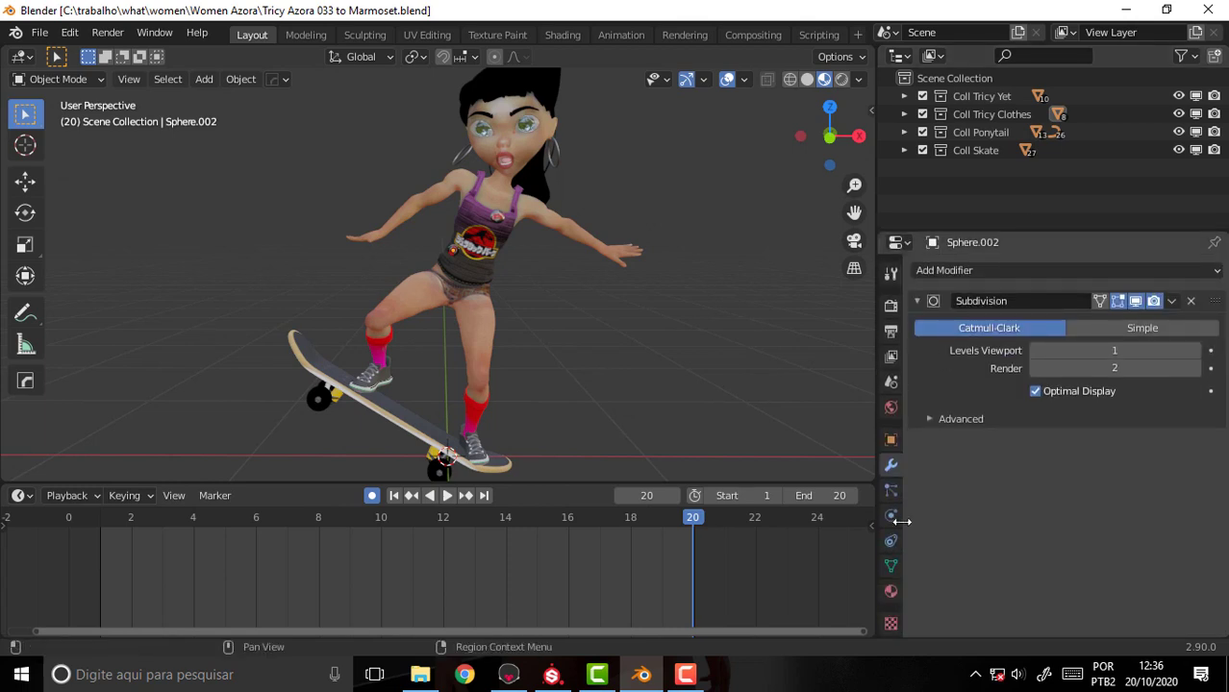
{"action": "left_click", "coordinate": [890, 594]}
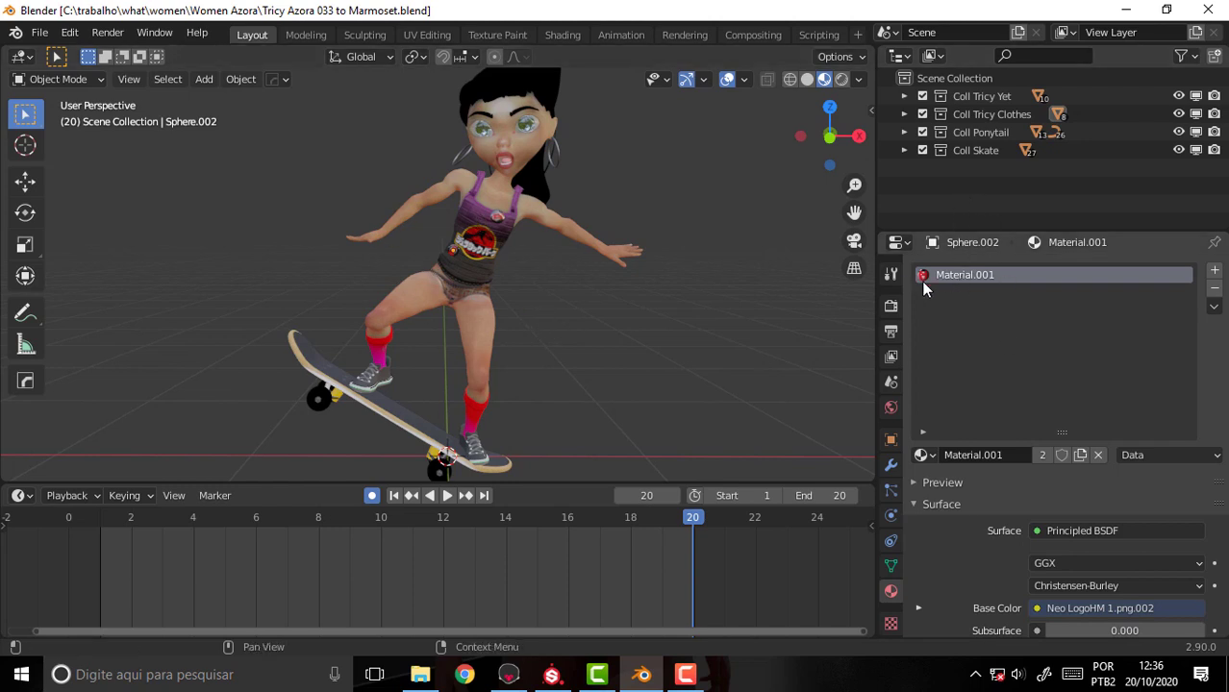
Select Sphere.001, then Sphere.002 to show Material.001, and return to Substance Painter.
{"action": "left_click", "coordinate": [496, 220]}
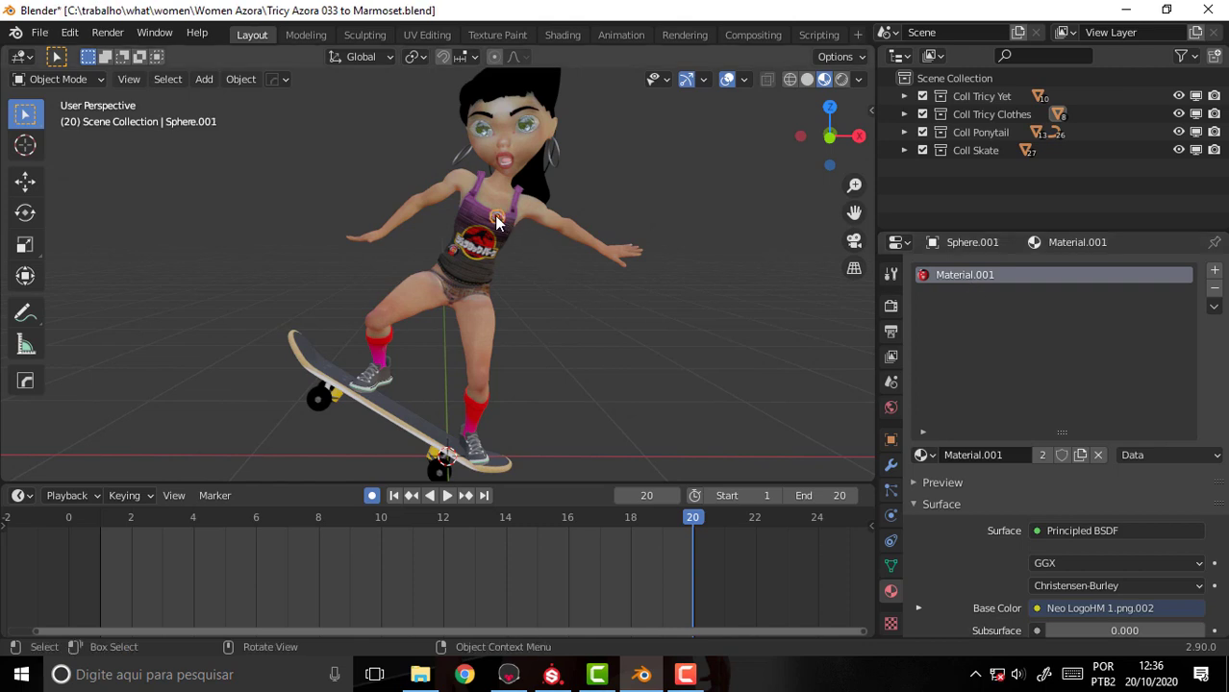
{"action": "left_click", "coordinate": [449, 252]}
{"action": "left_click", "coordinate": [551, 674]}
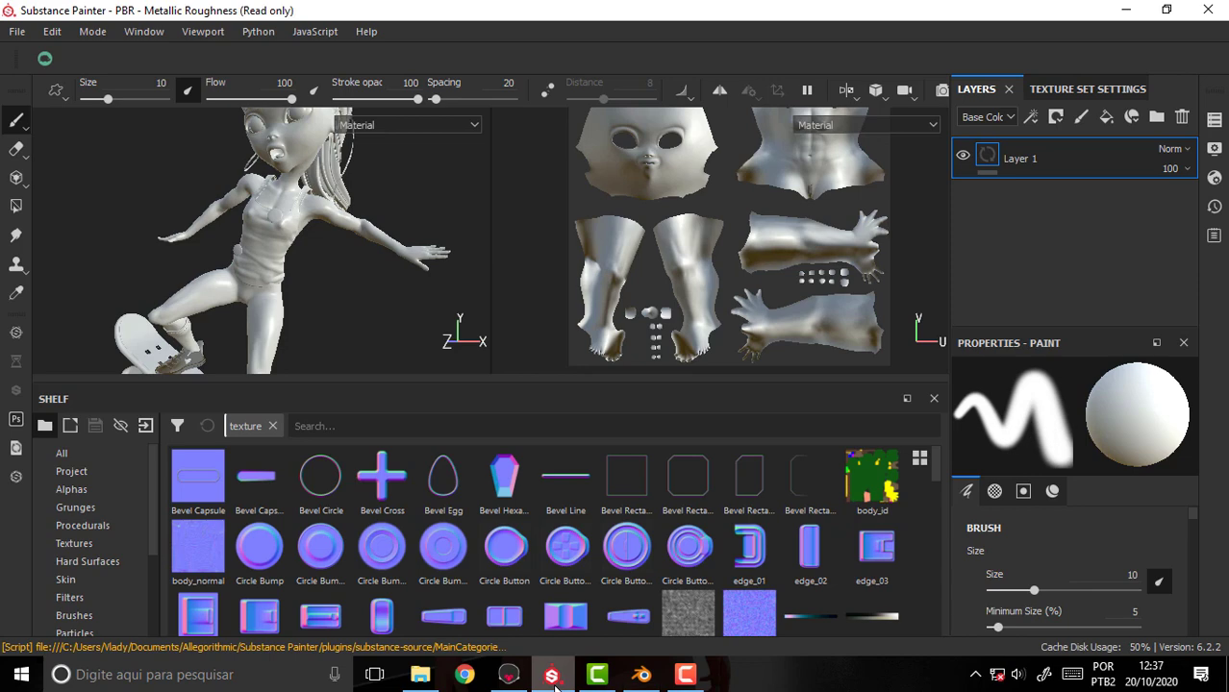
In Marmoset, open Material.001 to check its Albedo map, then switch back to Blender.
{"action": "left_click", "coordinate": [509, 674]}
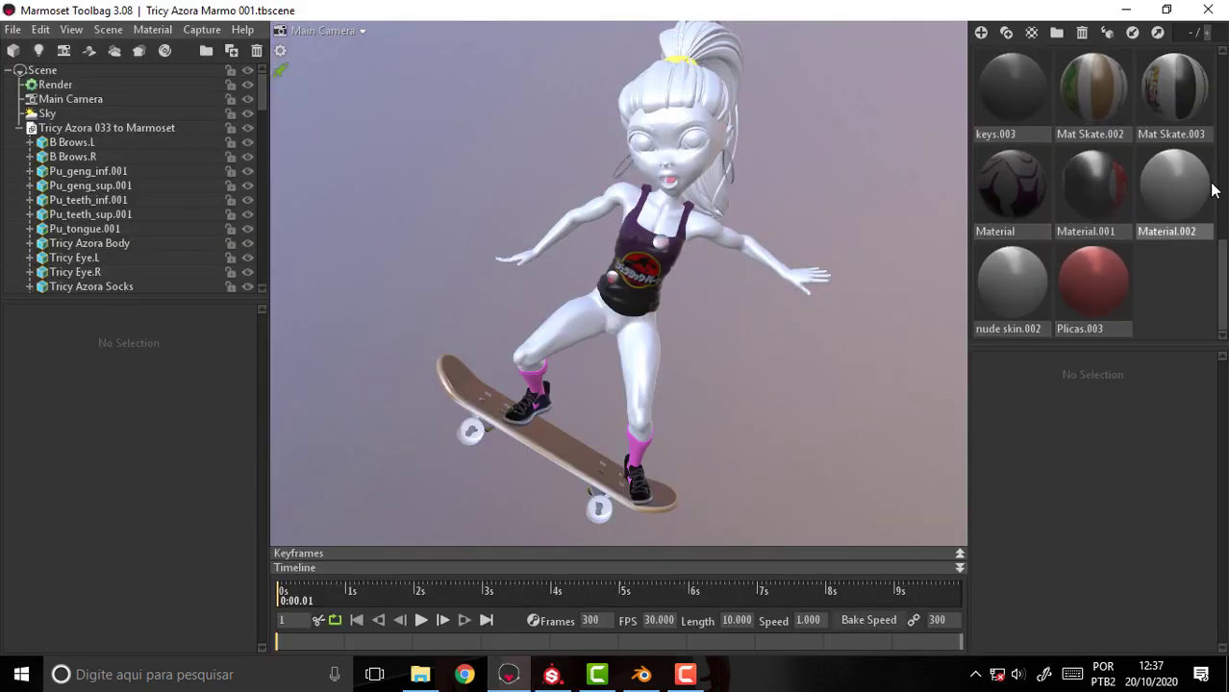
{"action": "left_click", "coordinate": [1102, 211]}
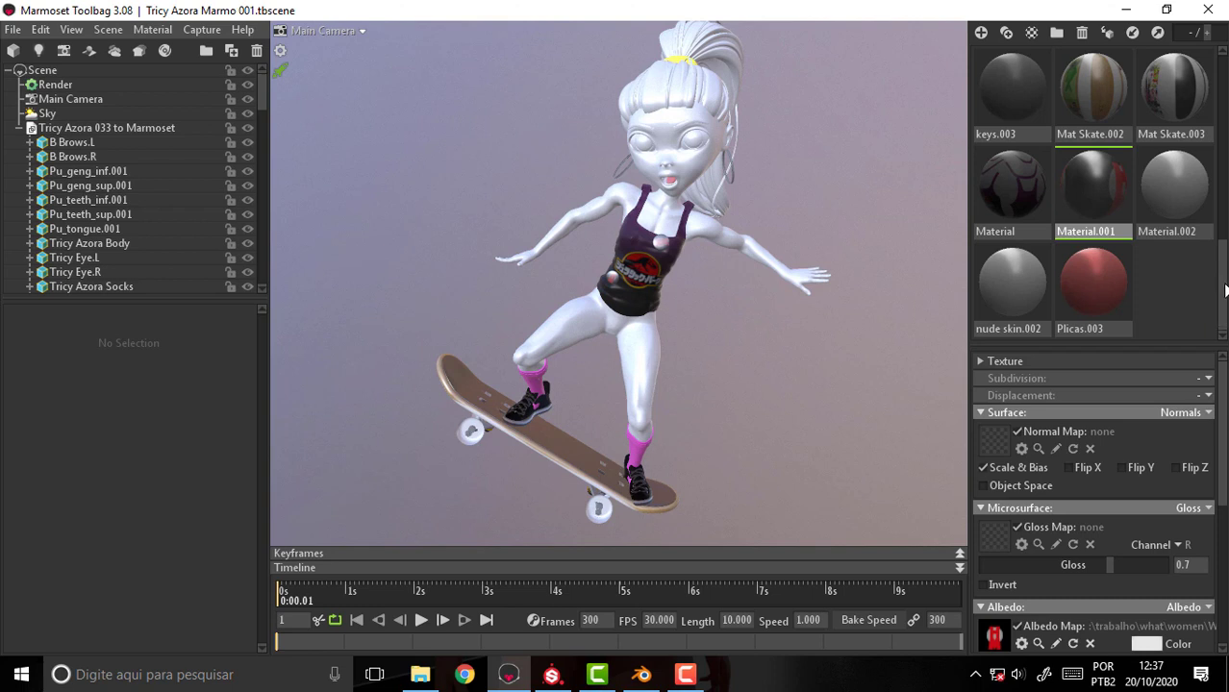
{"action": "scroll", "coordinate": [1226, 291], "scroll_direction": "up", "scroll_amount": 3}
{"action": "scroll", "coordinate": [1226, 290], "scroll_direction": "down", "scroll_amount": 3}
{"action": "left_click", "coordinate": [642, 674]}
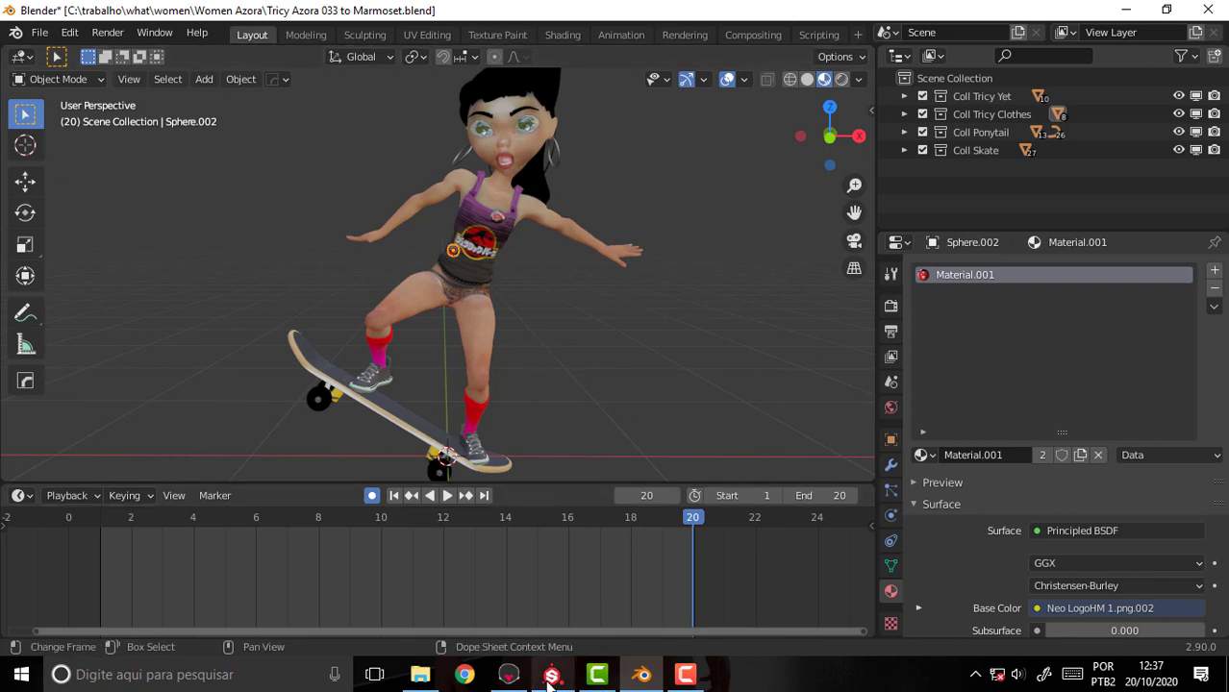
Switch from Blender to Marmoset Toolbag, then back to Substance Painter.
{"action": "left_click", "coordinate": [508, 678]}
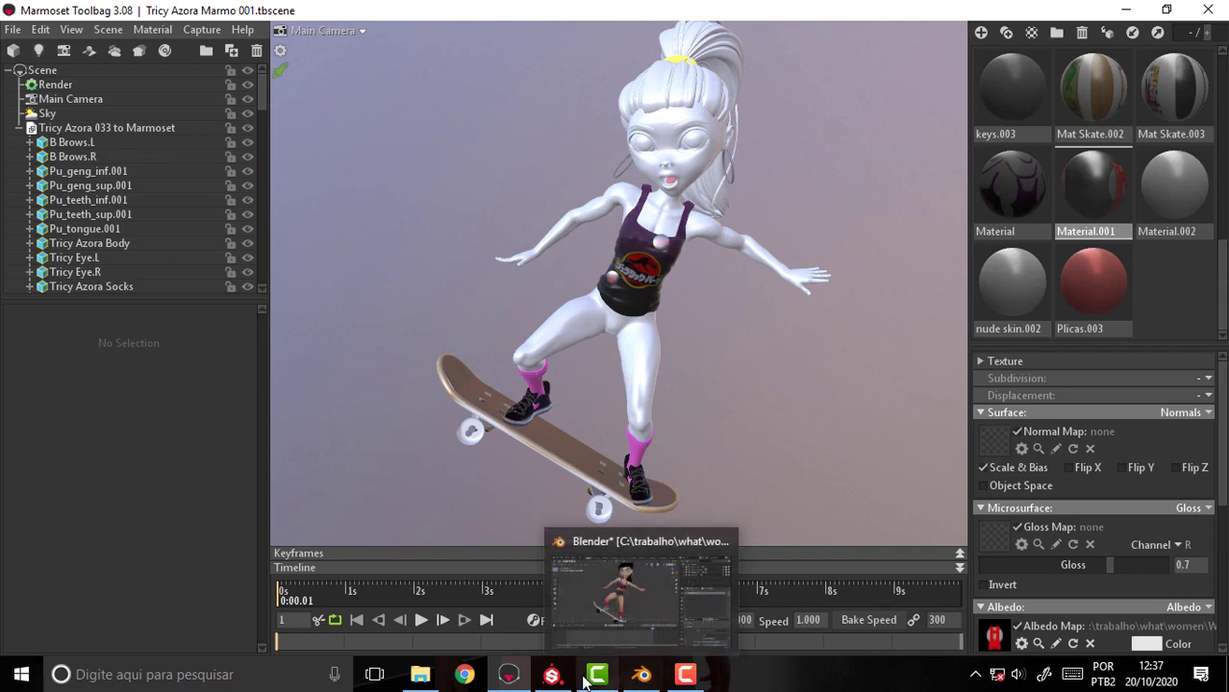
{"action": "left_click", "coordinate": [551, 676]}
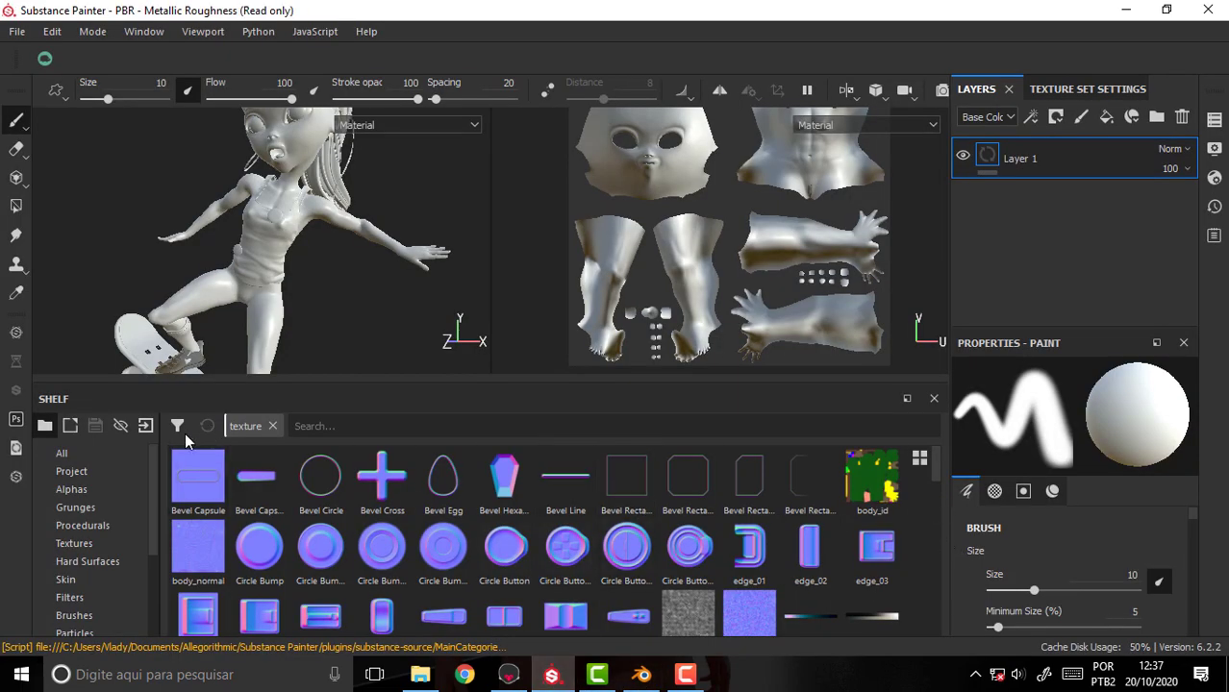
Show the project's resources on the shelf and bring up the Women Azora folder.
{"action": "left_click", "coordinate": [72, 471]}
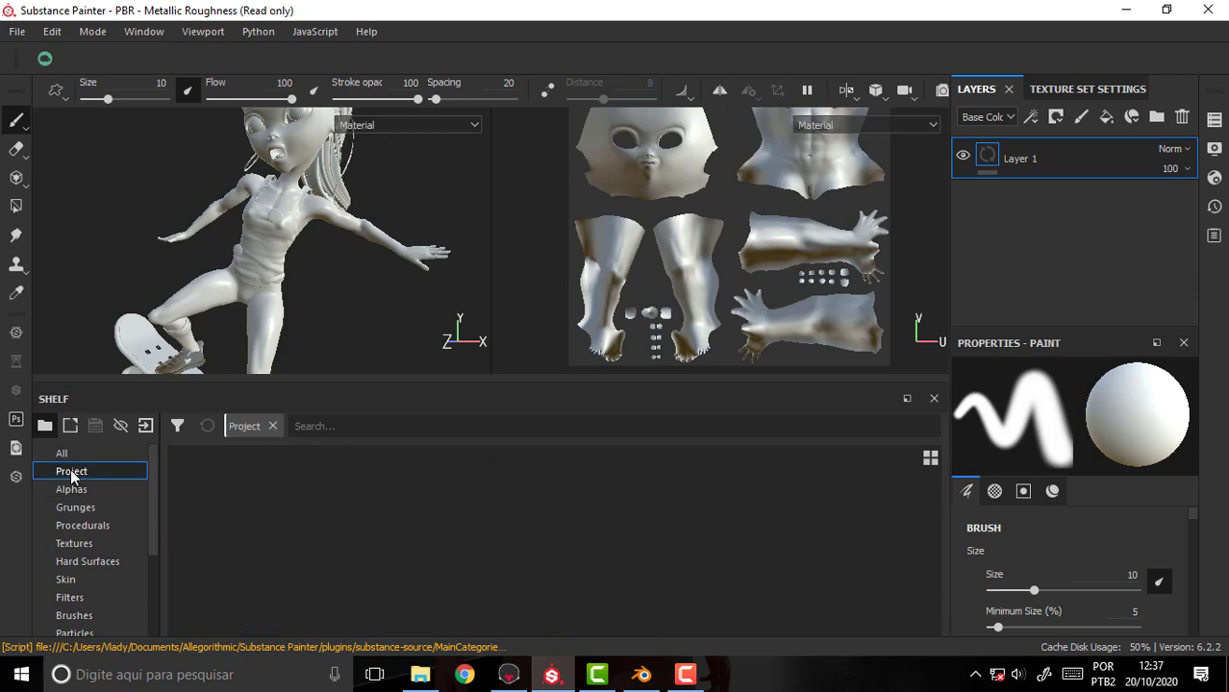
{"action": "left_click", "coordinate": [683, 676]}
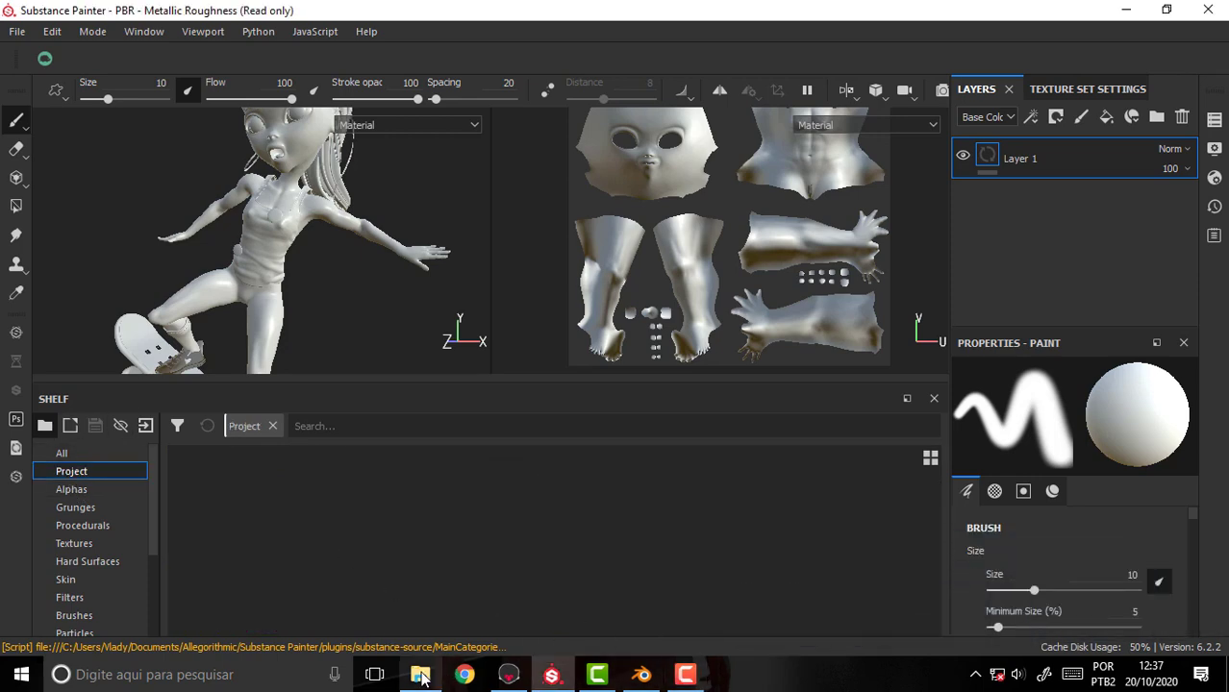
{"action": "left_click", "coordinate": [420, 675]}
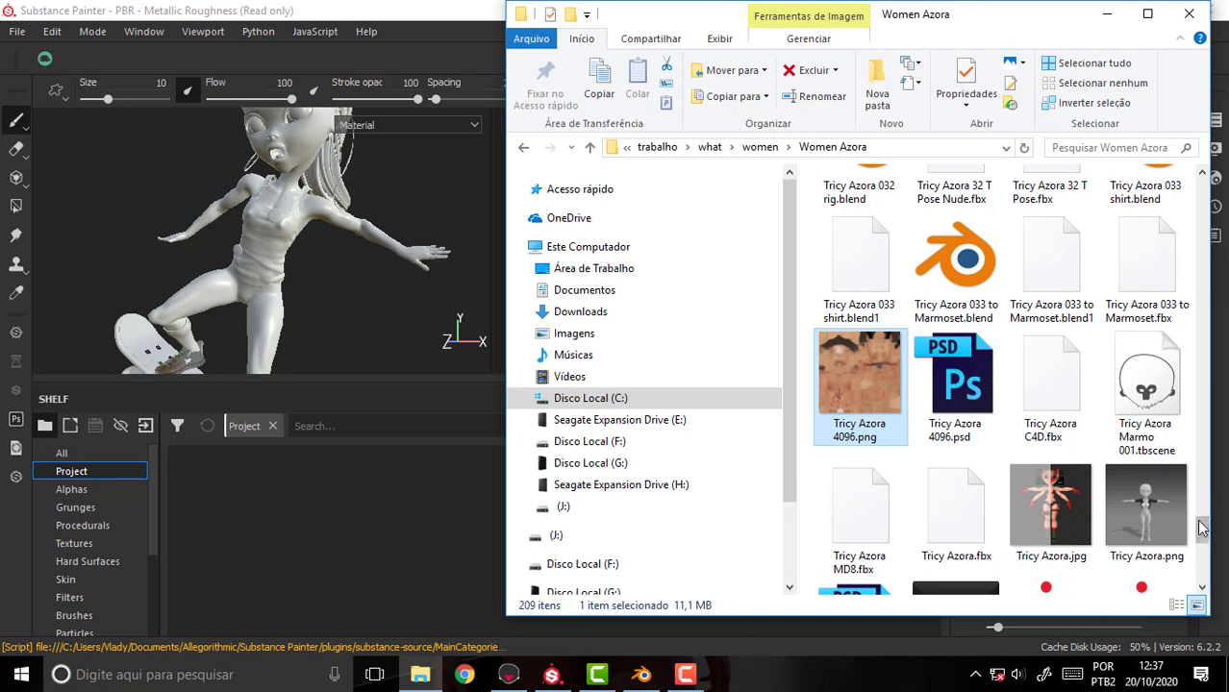
{"action": "left_click_drag", "start_coordinate": [1201, 529], "coordinate": [1181, 277]}
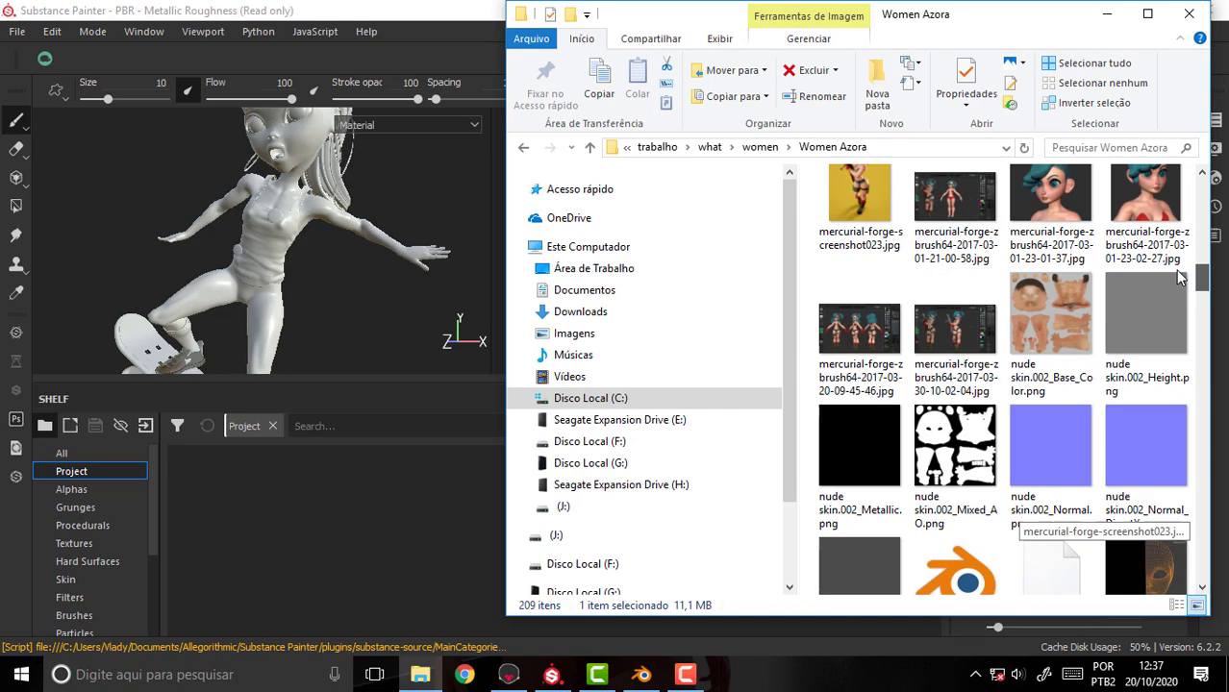
Import nude skin.002_Base_Color.png as a texture into the PBR - Metallic Roughness project.
{"action": "left_click_drag", "start_coordinate": [1042, 302], "coordinate": [321, 570]}
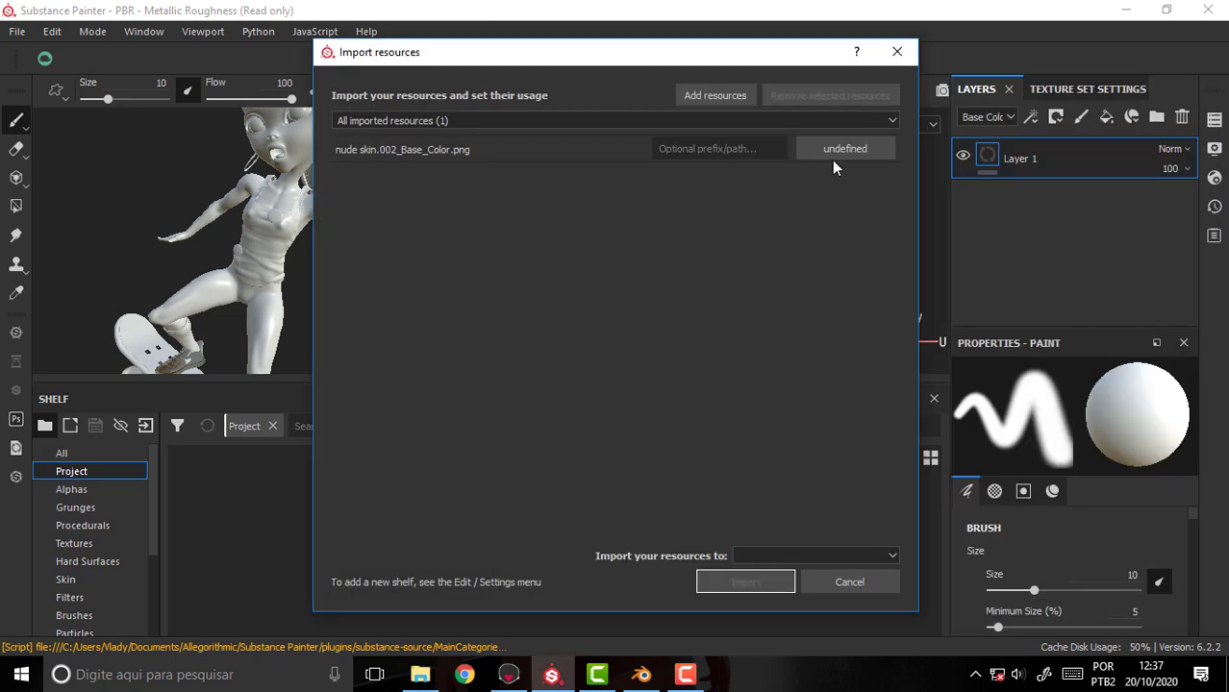
{"action": "left_click", "coordinate": [835, 152]}
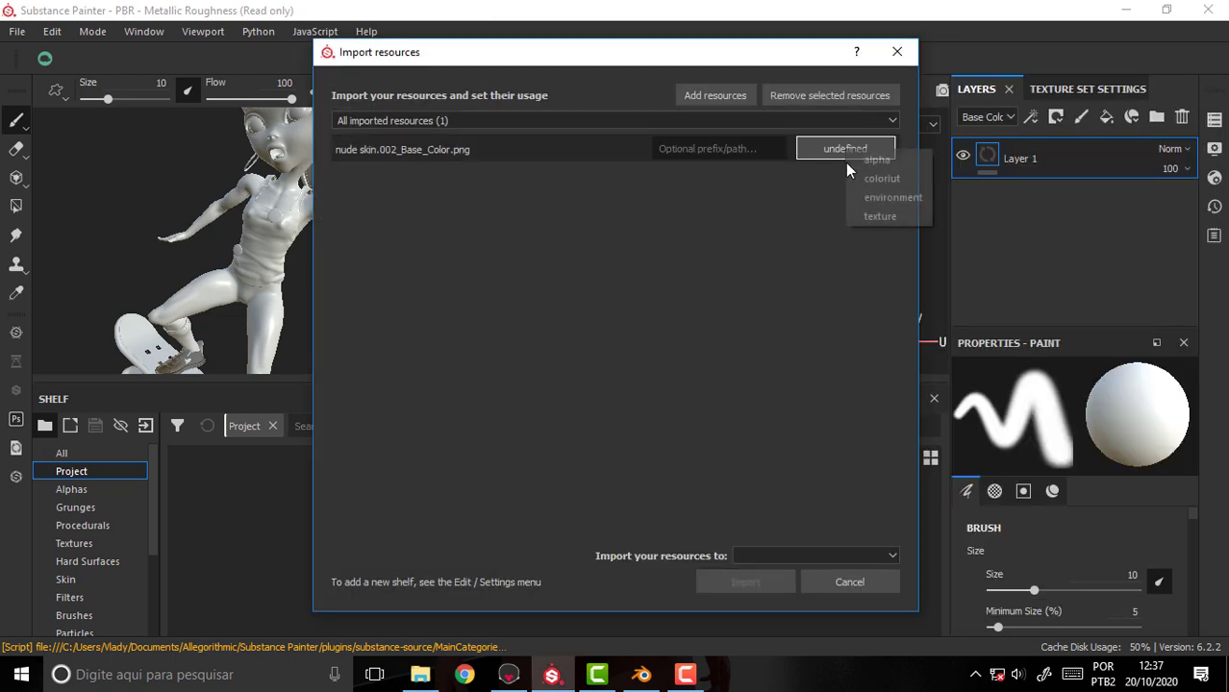
{"action": "left_click", "coordinate": [883, 215]}
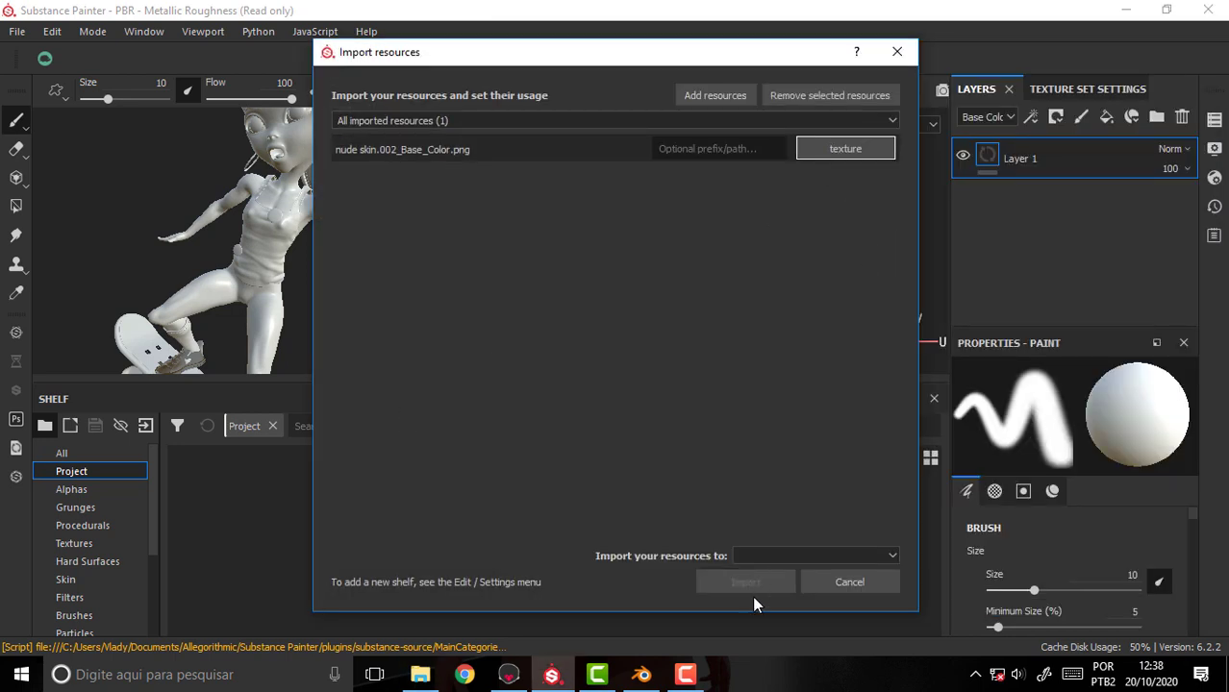
{"action": "left_click", "coordinate": [857, 556]}
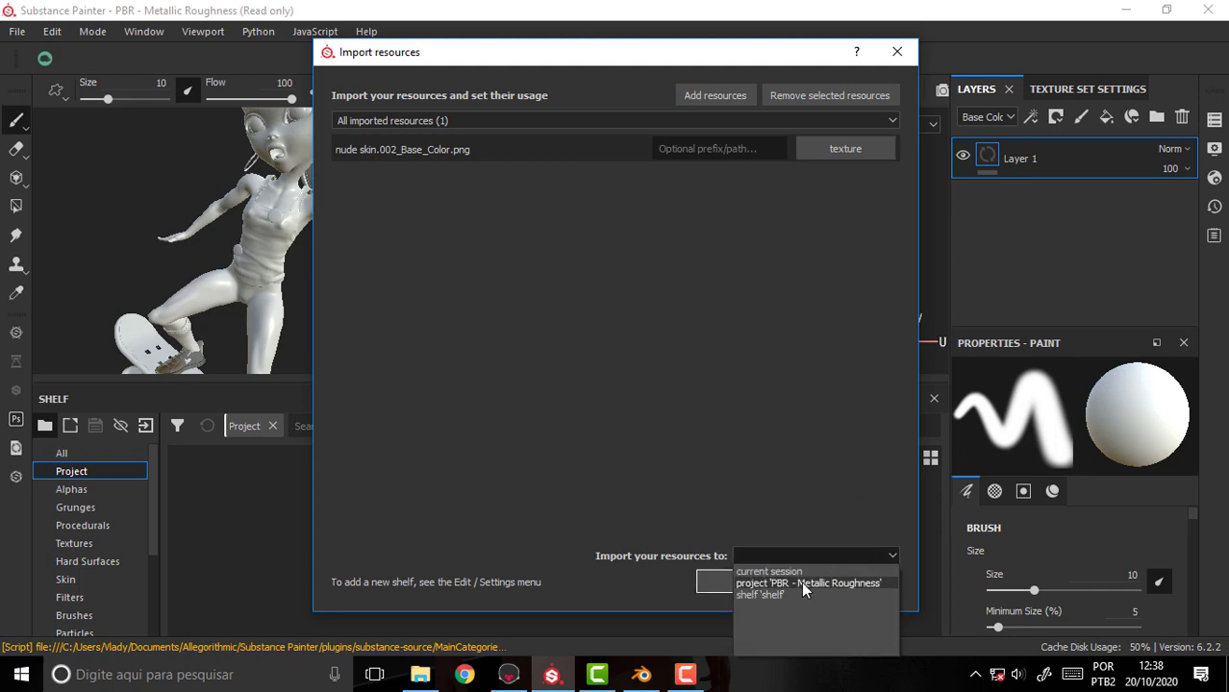
{"action": "left_click", "coordinate": [797, 583]}
{"action": "left_click", "coordinate": [857, 582]}
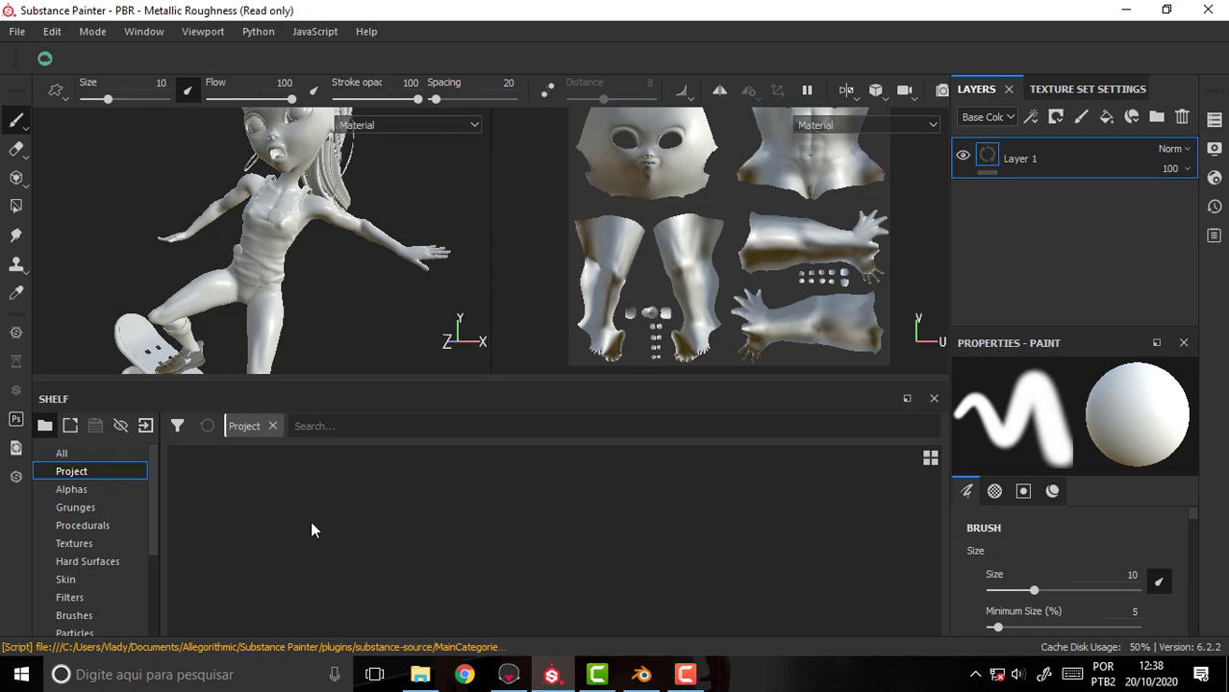
List the shelf's Textures category and widen the Layers and Properties panels.
{"action": "left_click", "coordinate": [420, 676]}
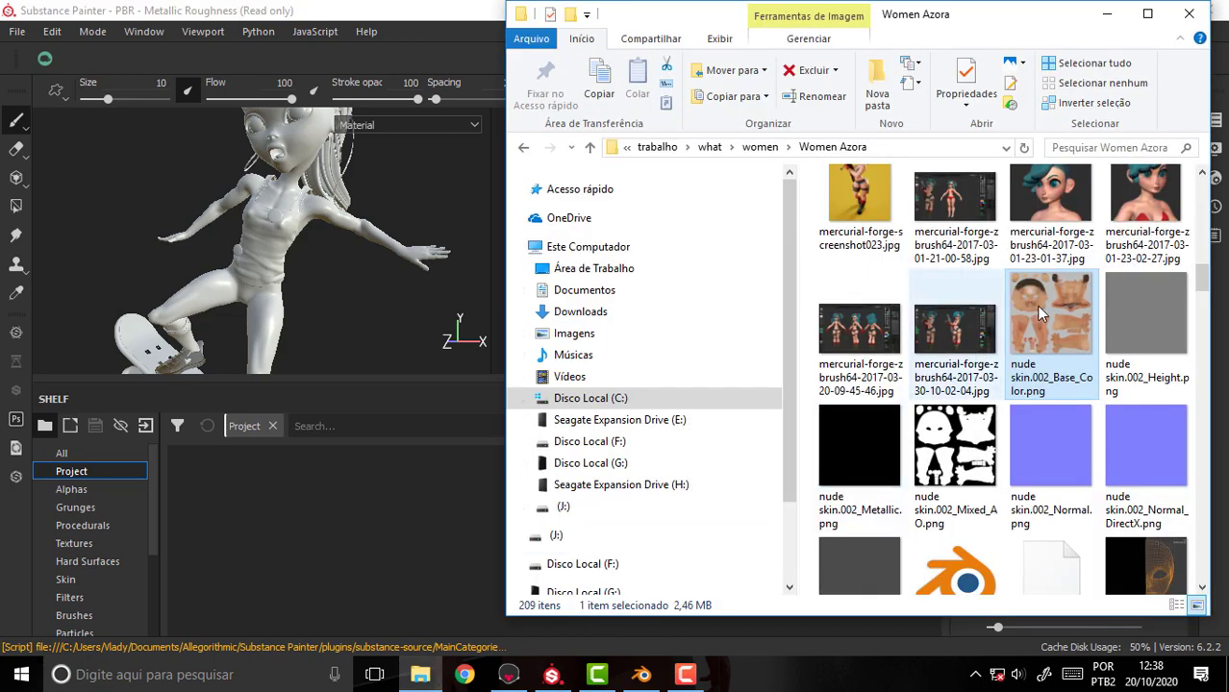
{"action": "left_click", "coordinate": [334, 517]}
{"action": "left_click", "coordinate": [75, 544]}
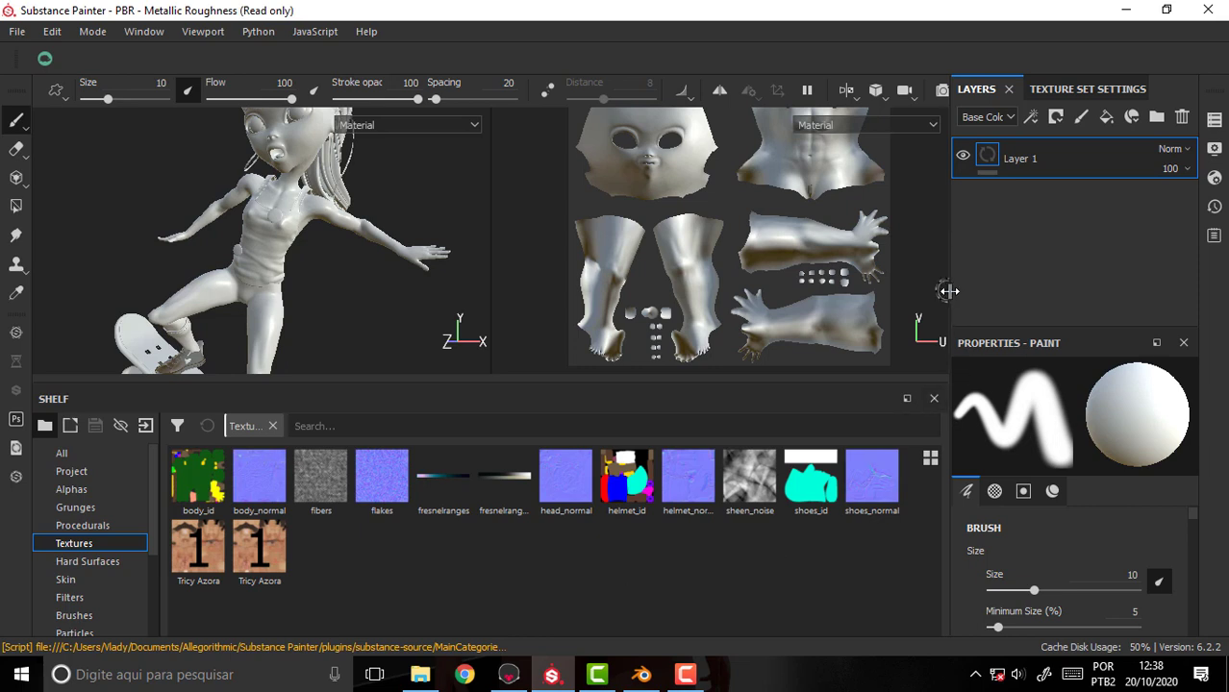
{"action": "mouse_move", "coordinate": [948, 291]}
{"action": "left_mouse_down"}
{"action": "mouse_move", "coordinate": [801, 294]}
{"action": "mouse_move", "coordinate": [857, 300]}
{"action": "left_mouse_up"}
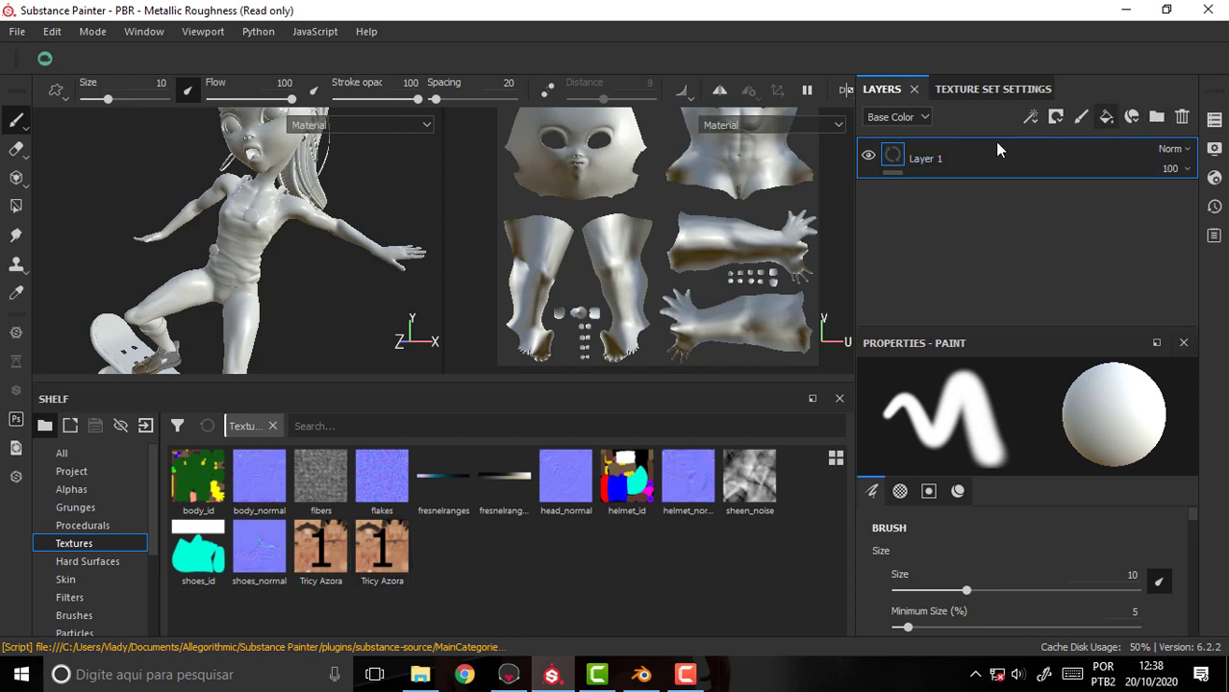
Add Fill layer 1 above Layer 1 using the sheen_noise texture as Base Color.
{"action": "left_click", "coordinate": [1106, 116]}
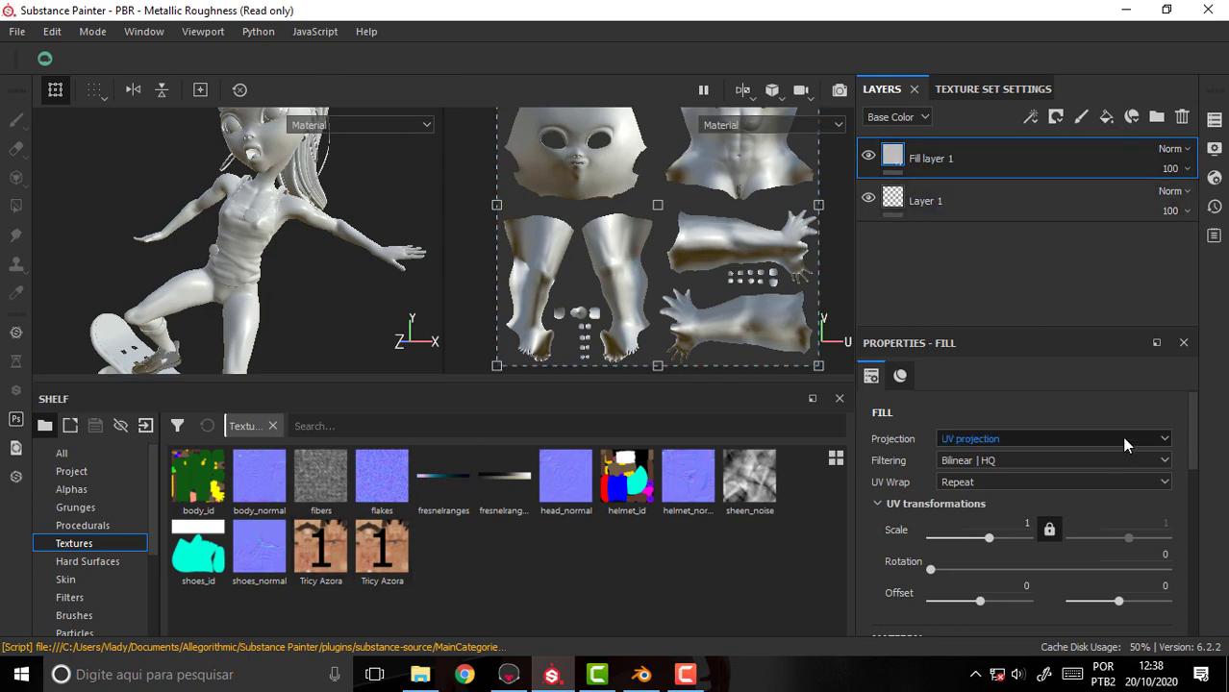
{"action": "left_click_drag", "start_coordinate": [1193, 430], "coordinate": [1191, 507]}
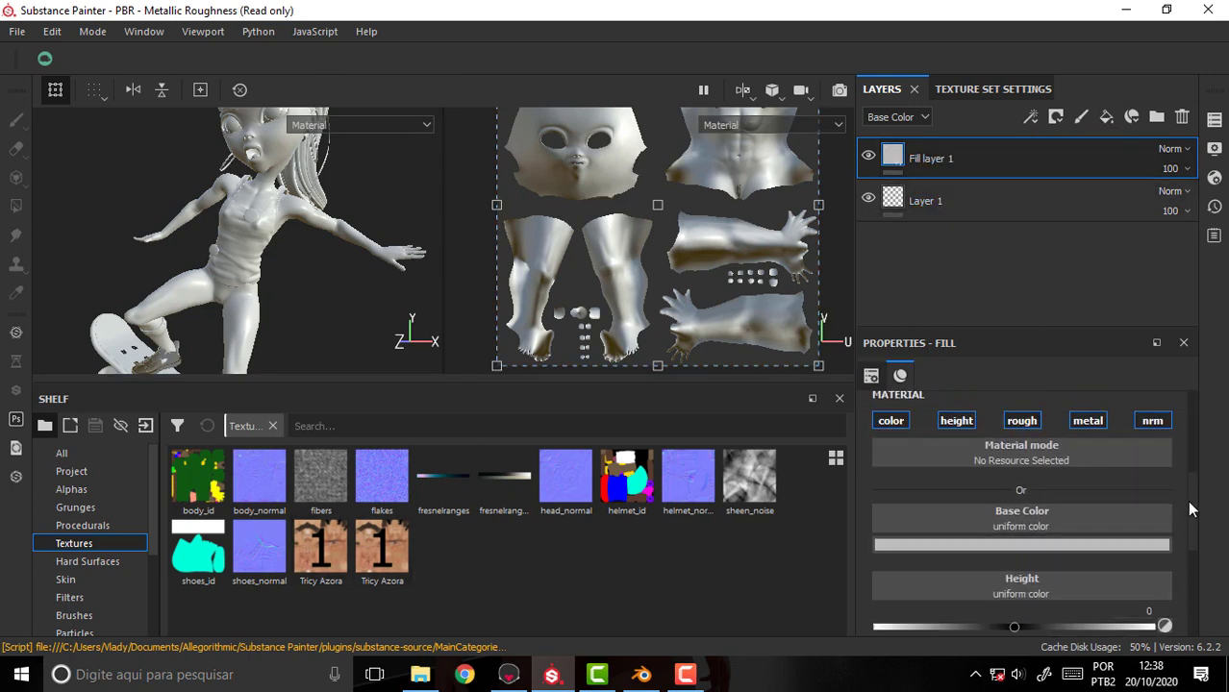
{"action": "left_click_drag", "start_coordinate": [402, 535], "coordinate": [988, 556]}
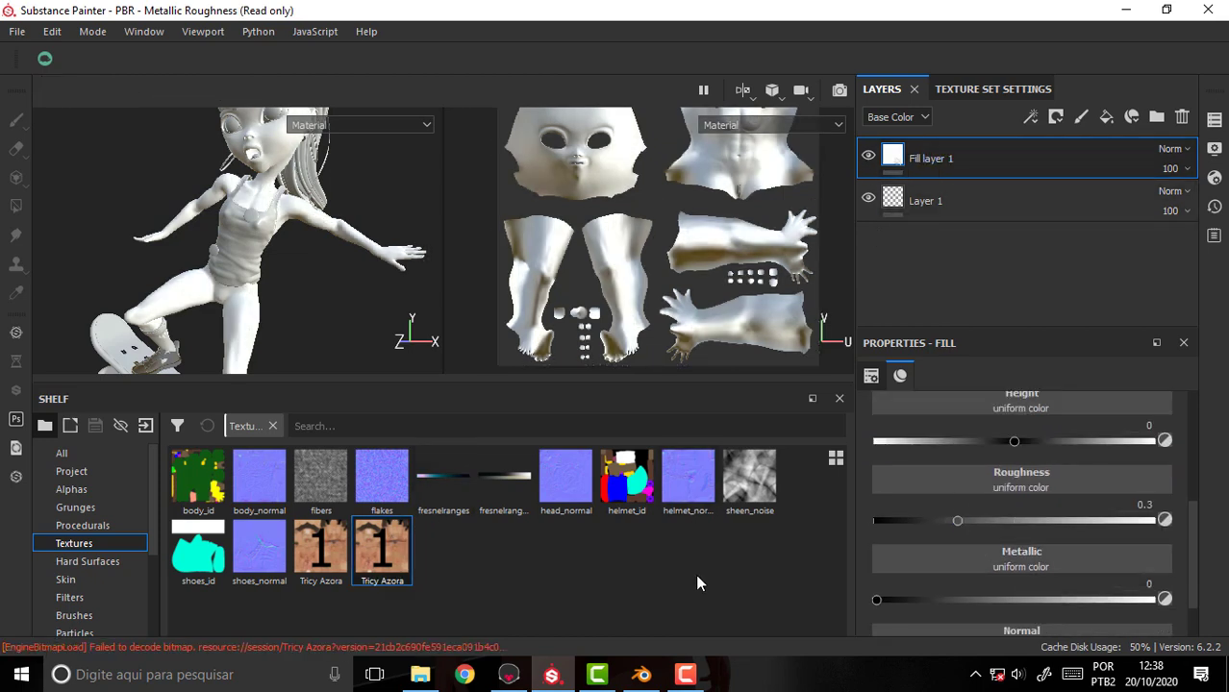
{"action": "left_click", "coordinate": [751, 484]}
{"action": "left_click_drag", "start_coordinate": [753, 488], "coordinate": [996, 481]}
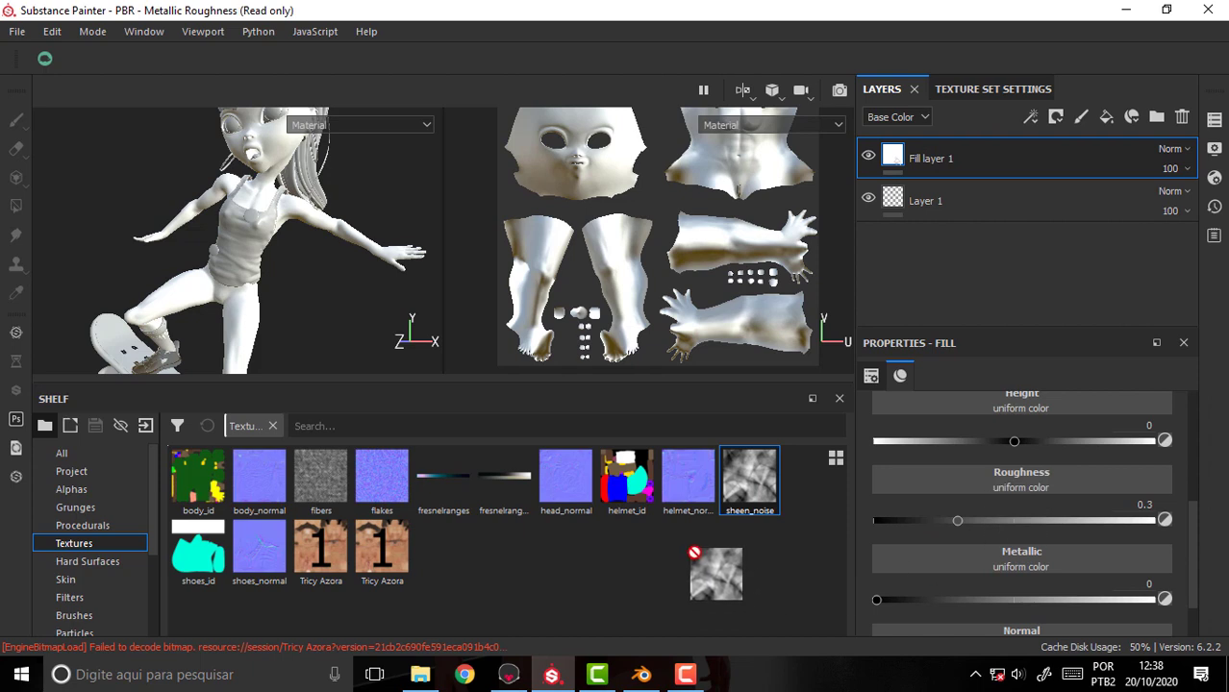
{"action": "left_click_drag", "start_coordinate": [1192, 546], "coordinate": [1193, 479]}
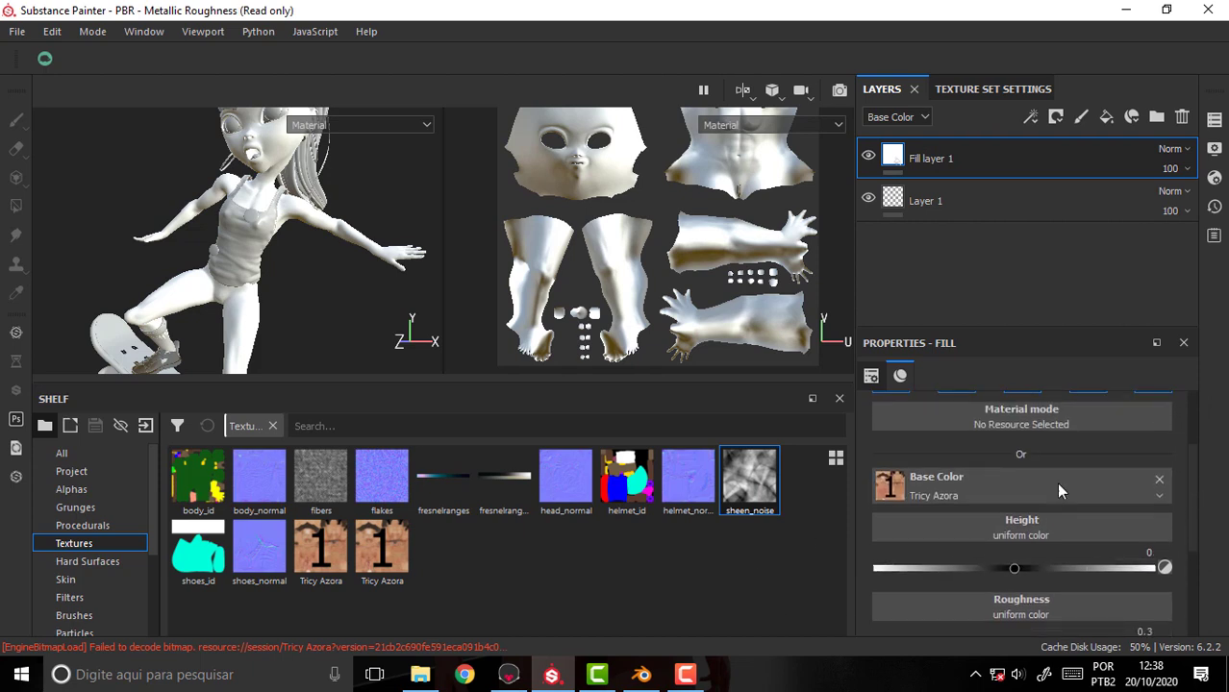
{"action": "left_click_drag", "start_coordinate": [743, 478], "coordinate": [940, 477]}
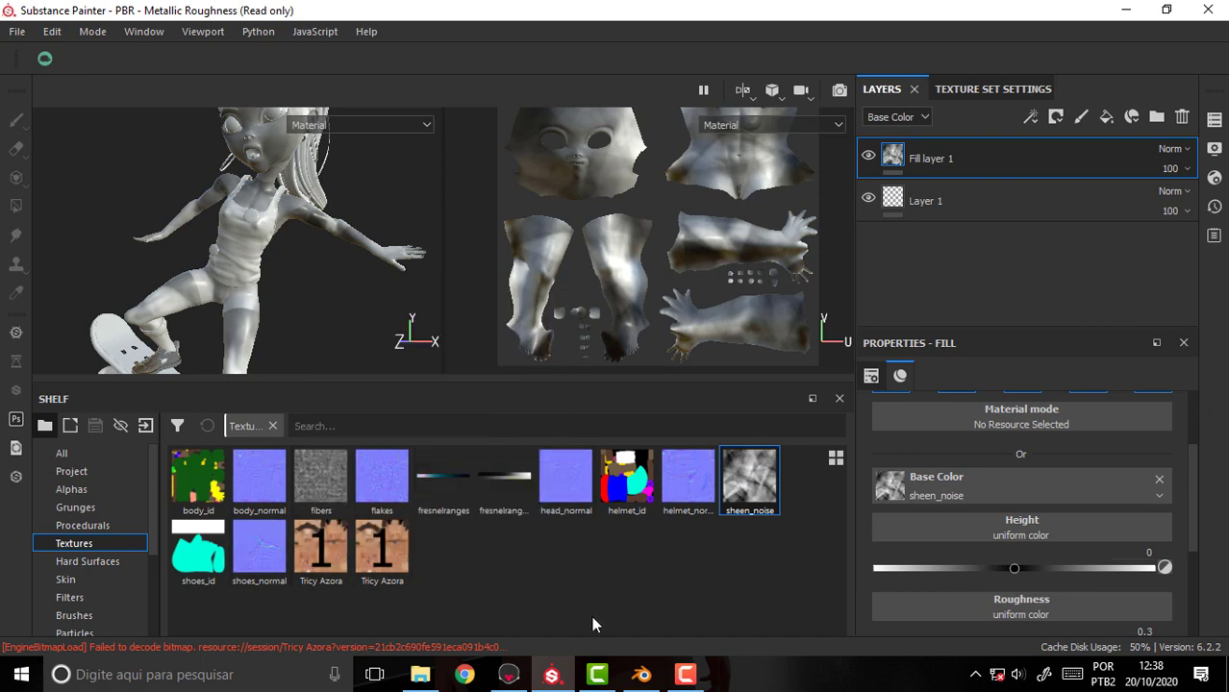
Import nude skin.002_Base_Color.png as a texture into the current session.
{"action": "left_click", "coordinate": [420, 674]}
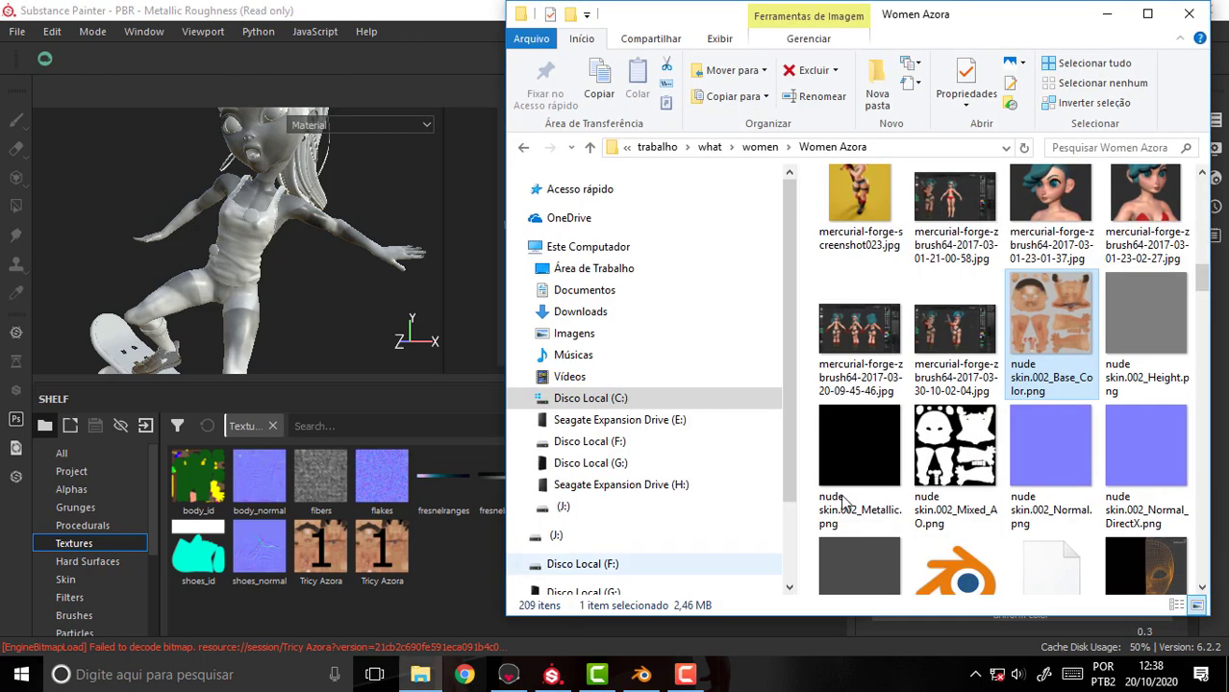
{"action": "mouse_move", "coordinate": [1027, 307]}
{"action": "left_mouse_down"}
{"action": "mouse_move", "coordinate": [519, 577]}
{"action": "mouse_move", "coordinate": [466, 618]}
{"action": "left_mouse_up"}
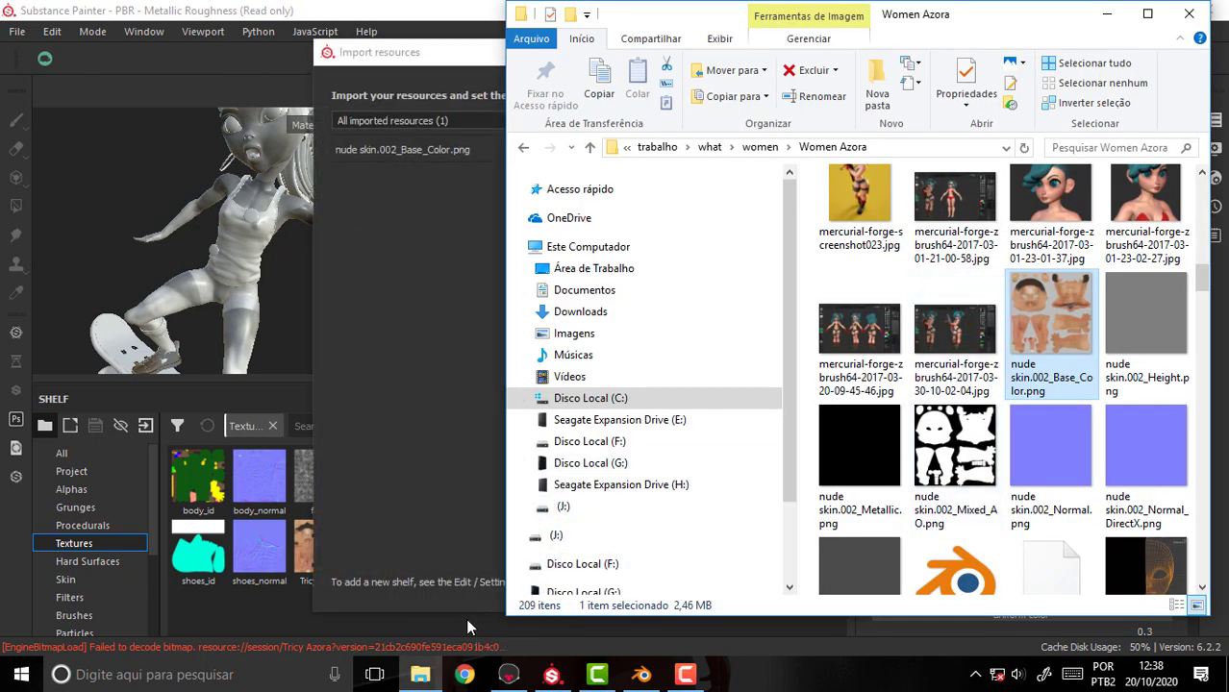
{"action": "left_click", "coordinate": [841, 149]}
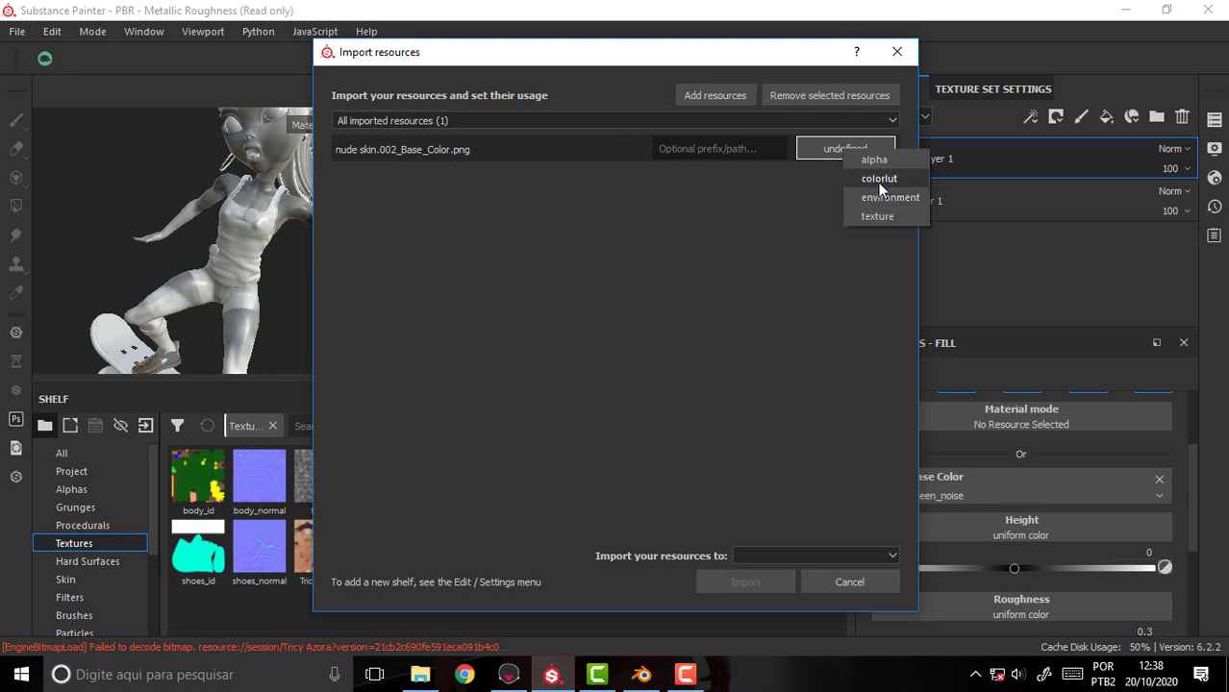
{"action": "left_click", "coordinate": [883, 217]}
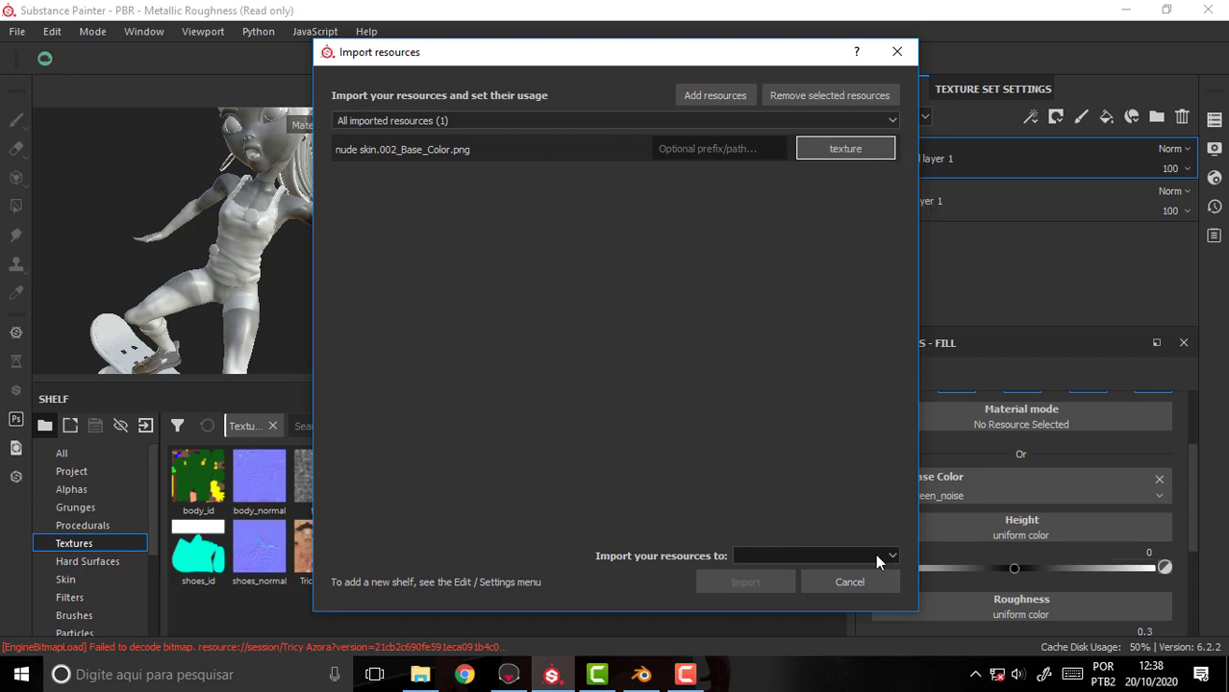
{"action": "left_click", "coordinate": [876, 554]}
{"action": "left_click", "coordinate": [815, 575]}
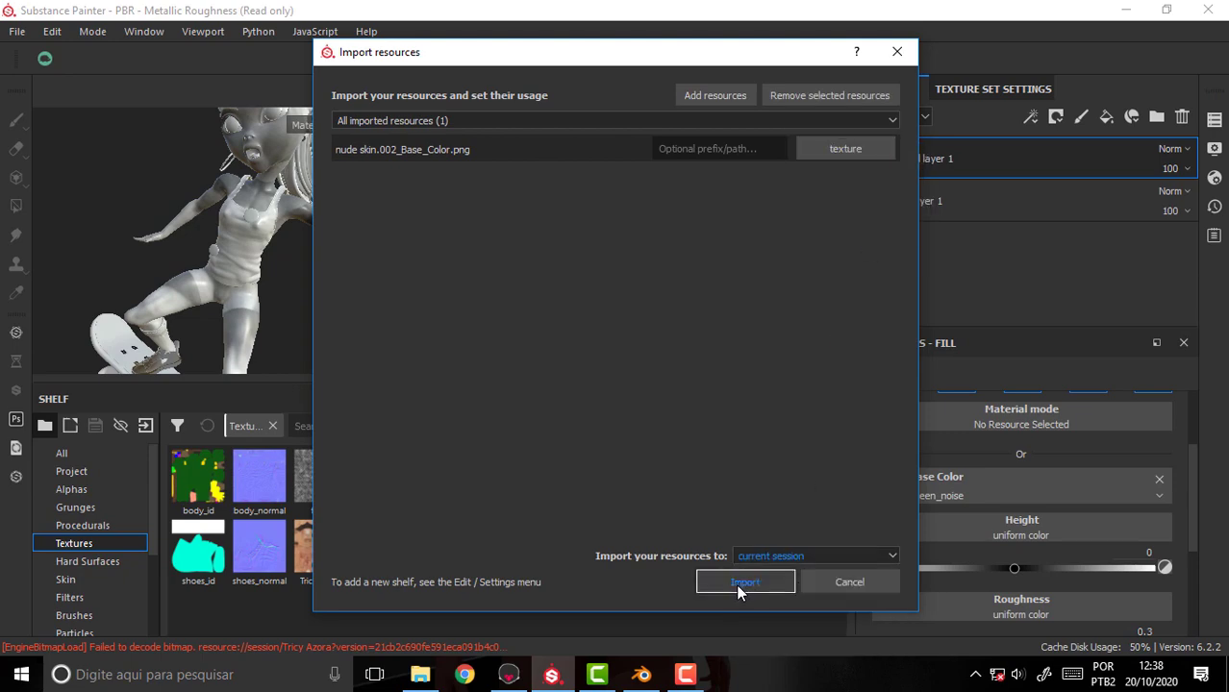
{"action": "left_click", "coordinate": [737, 584]}
Set Fill layer 1's Base Color to nude skin.002_Base_Color and show the Texture Set List.
{"action": "left_click_drag", "start_coordinate": [370, 598], "coordinate": [900, 470]}
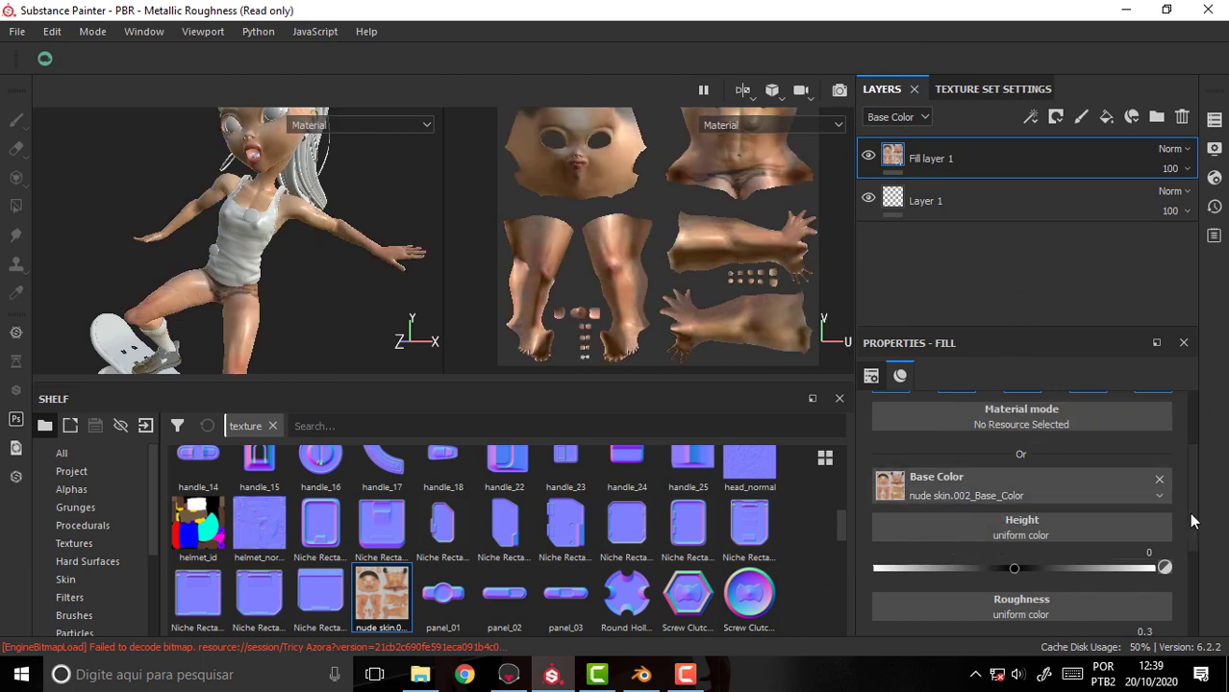
{"action": "left_click_drag", "start_coordinate": [1191, 516], "coordinate": [1193, 416]}
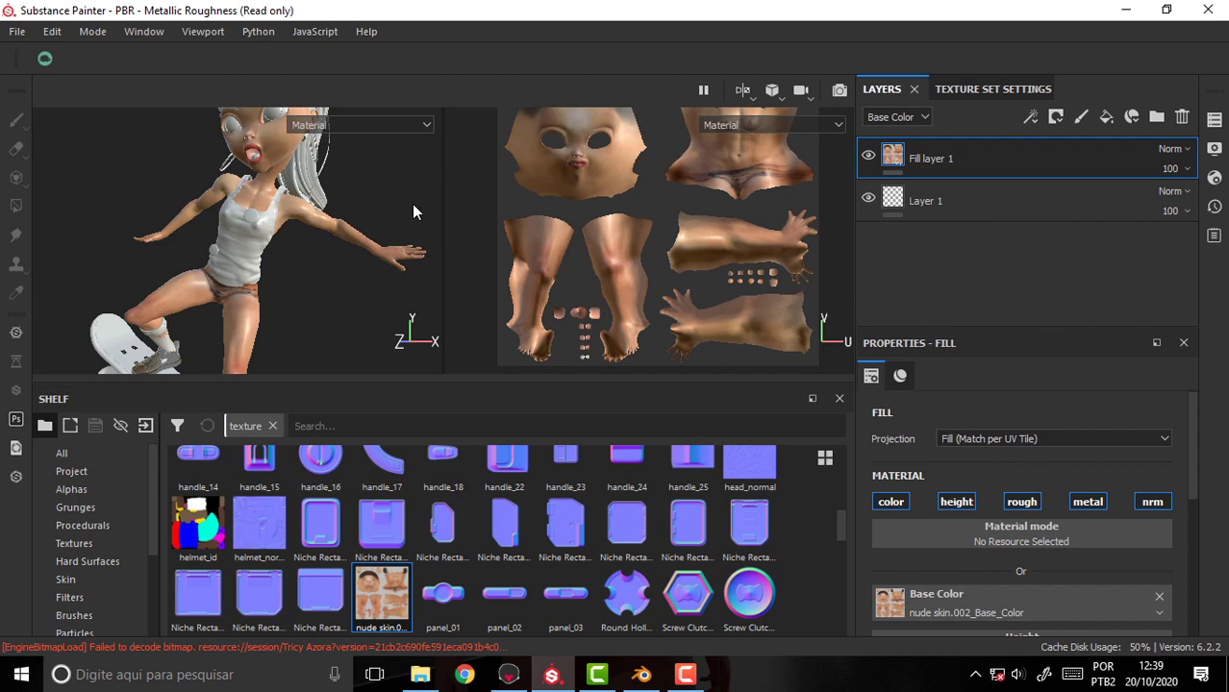
{"action": "mouse_move", "coordinate": [373, 199]}
{"action": "left_mouse_down", "text": "alt"}
{"action": "mouse_move", "coordinate": [375, 212]}
{"action": "mouse_move", "coordinate": [383, 200]}
{"action": "left_mouse_up", "text": "alt"}
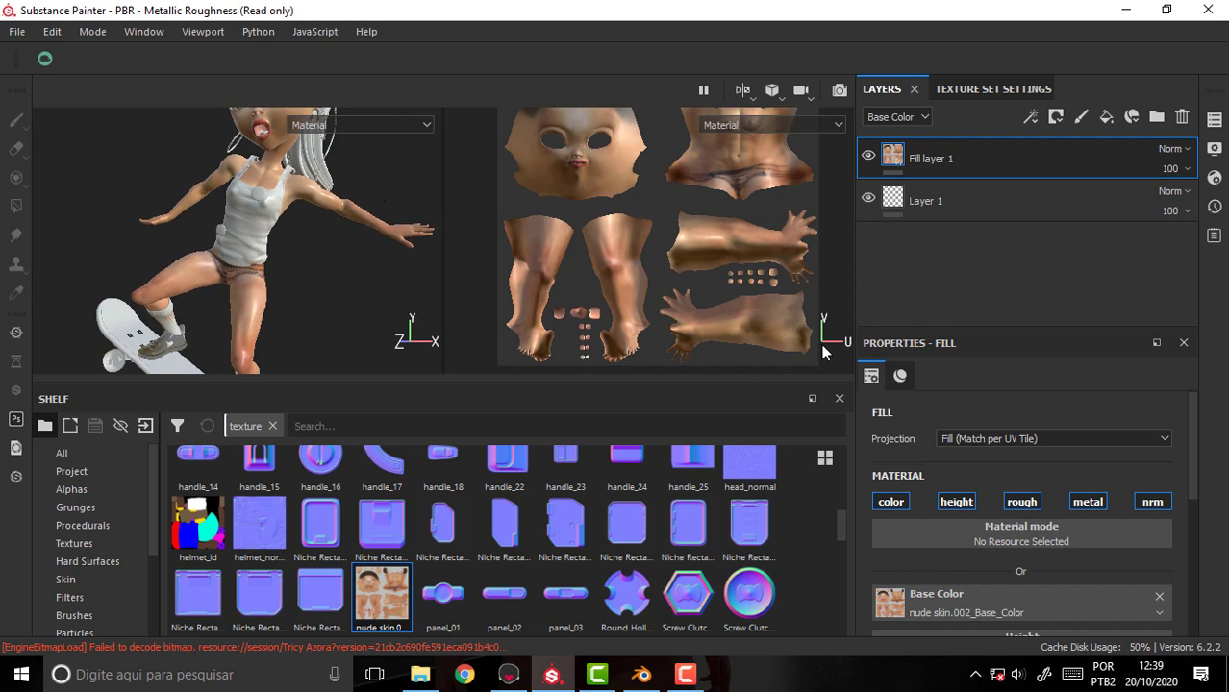
{"action": "left_click", "coordinate": [1213, 121]}
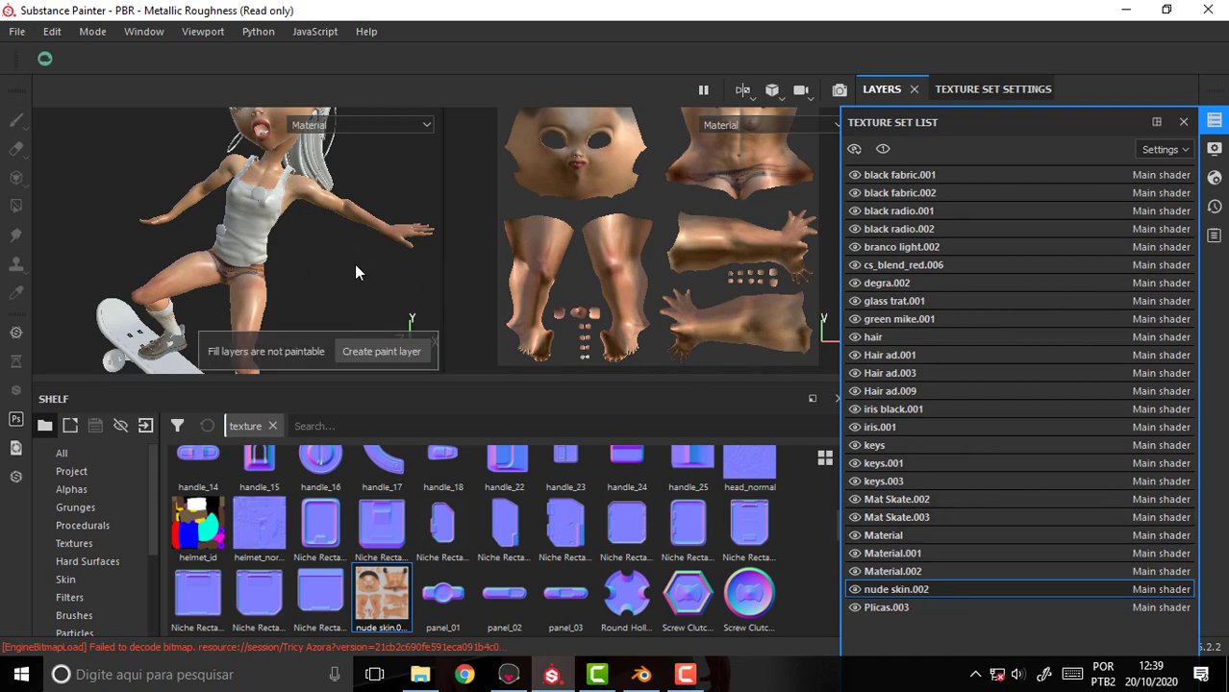
Switch to the shirt's Material texture set, show Project resources, and open the Women Azora folder.
{"action": "left_click", "coordinate": [645, 673]}
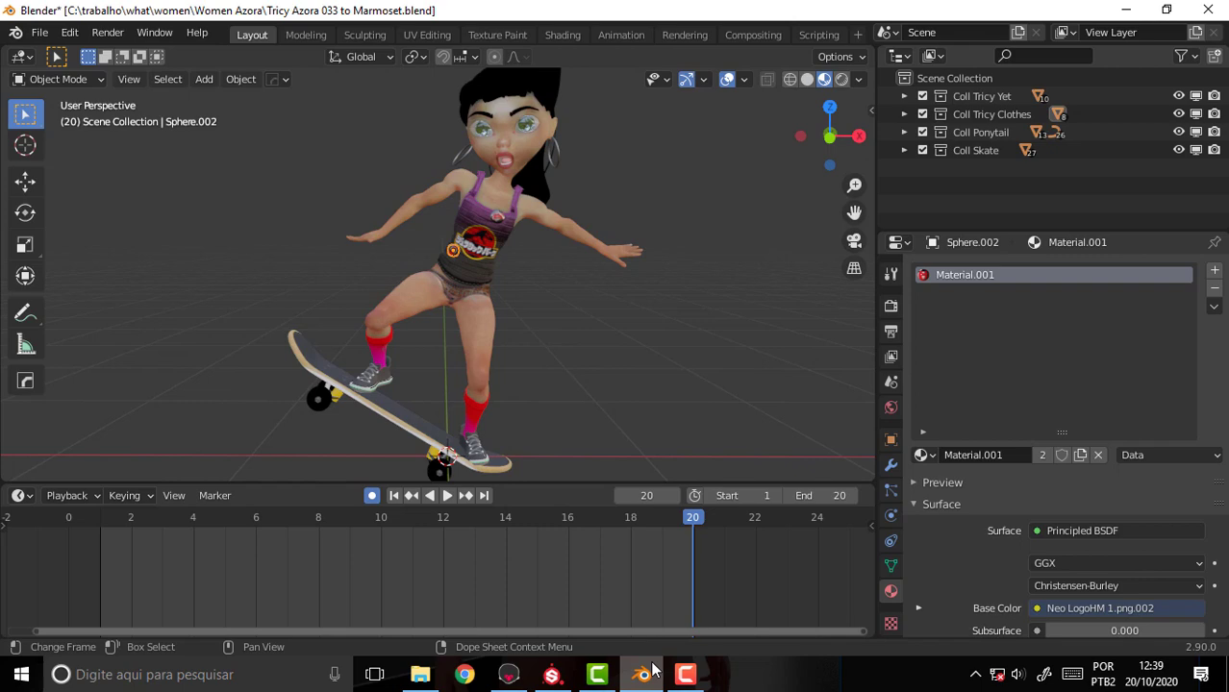
{"action": "left_click", "coordinate": [480, 249]}
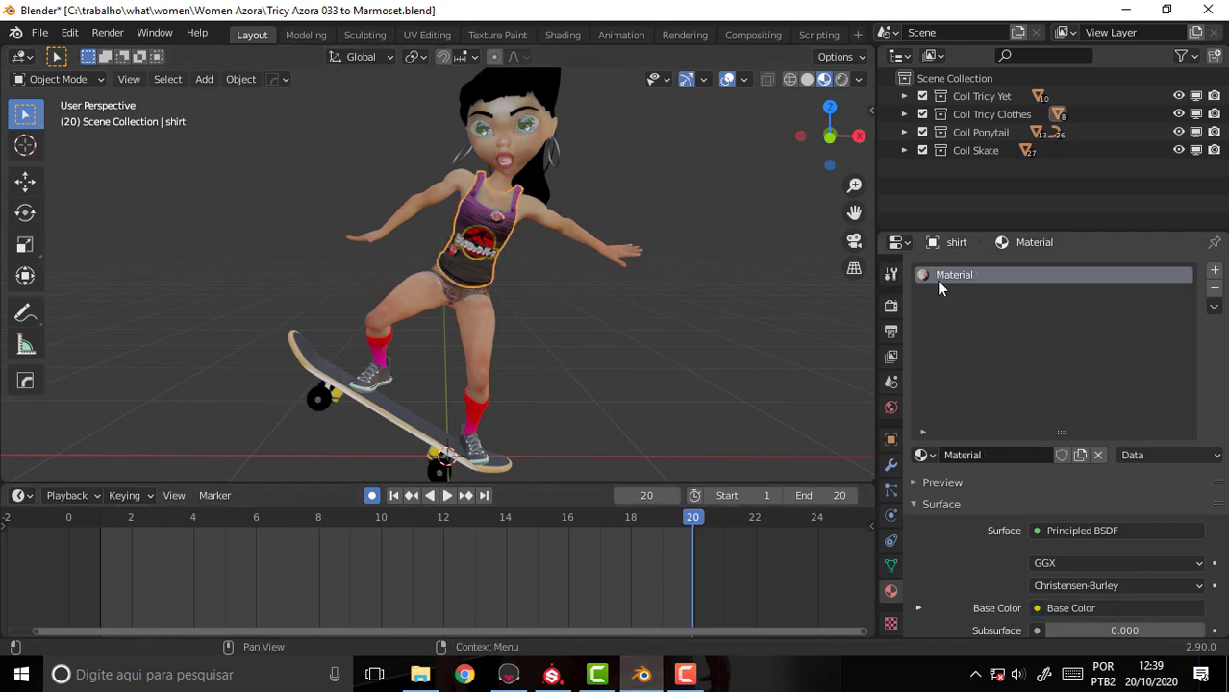
{"action": "left_click", "coordinate": [552, 676]}
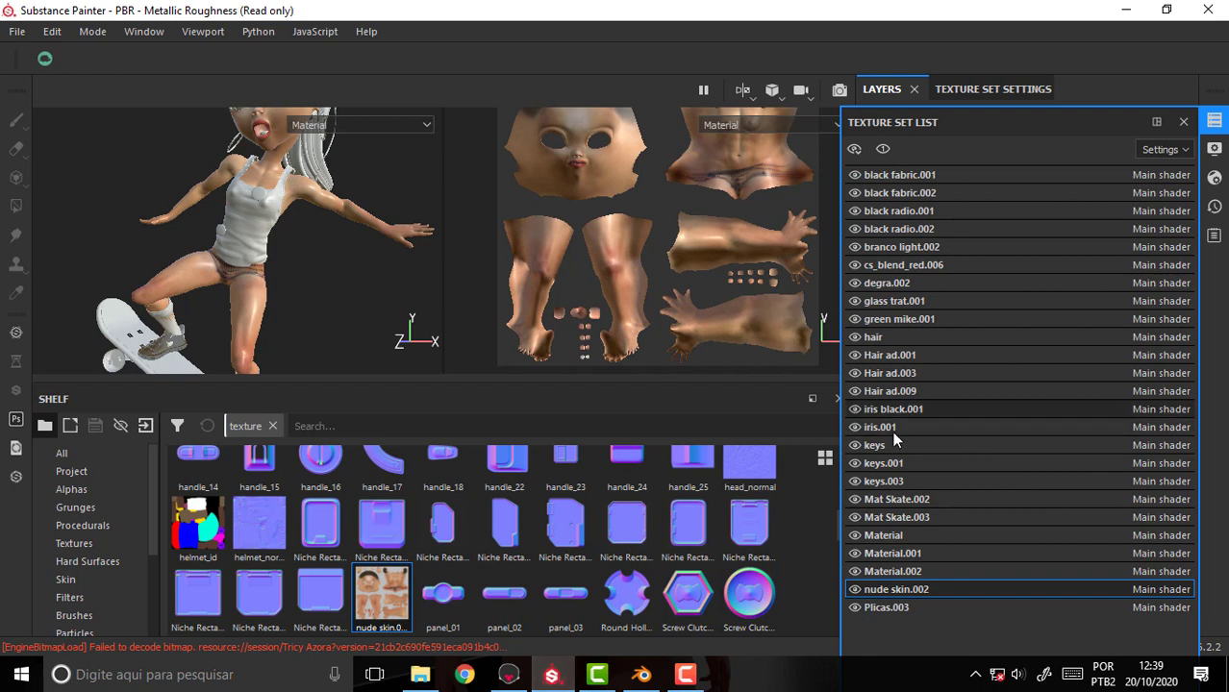
{"action": "left_click", "coordinate": [886, 534]}
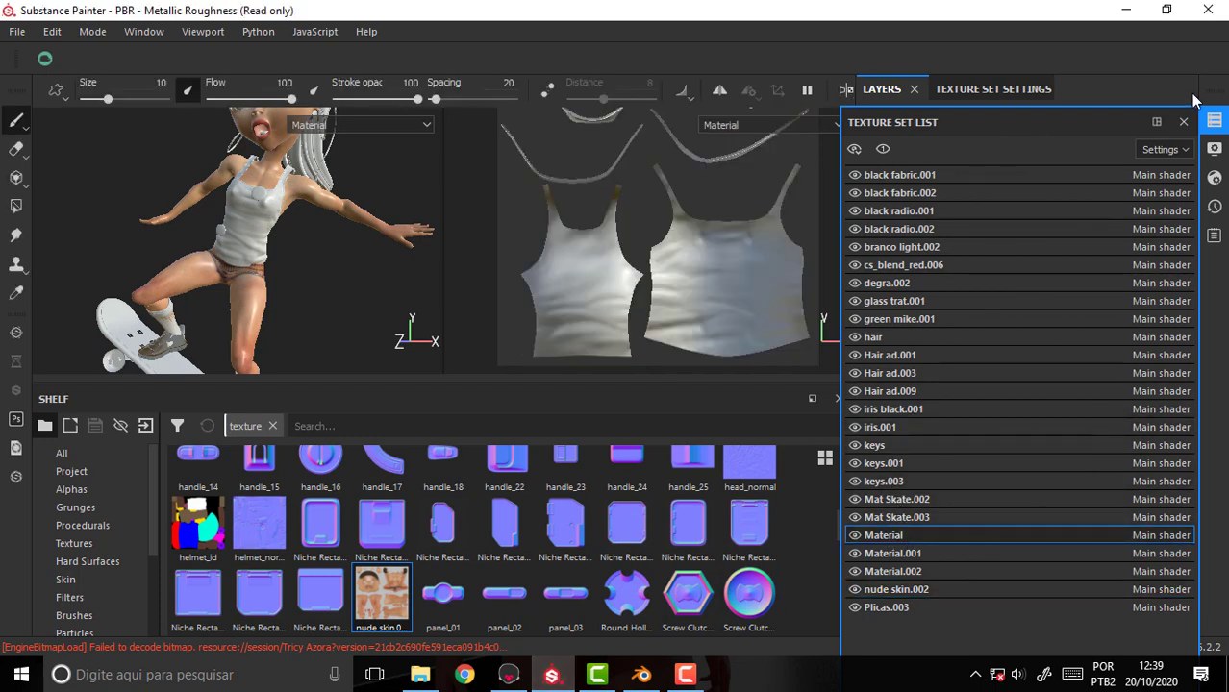
{"action": "left_click", "coordinate": [1184, 121]}
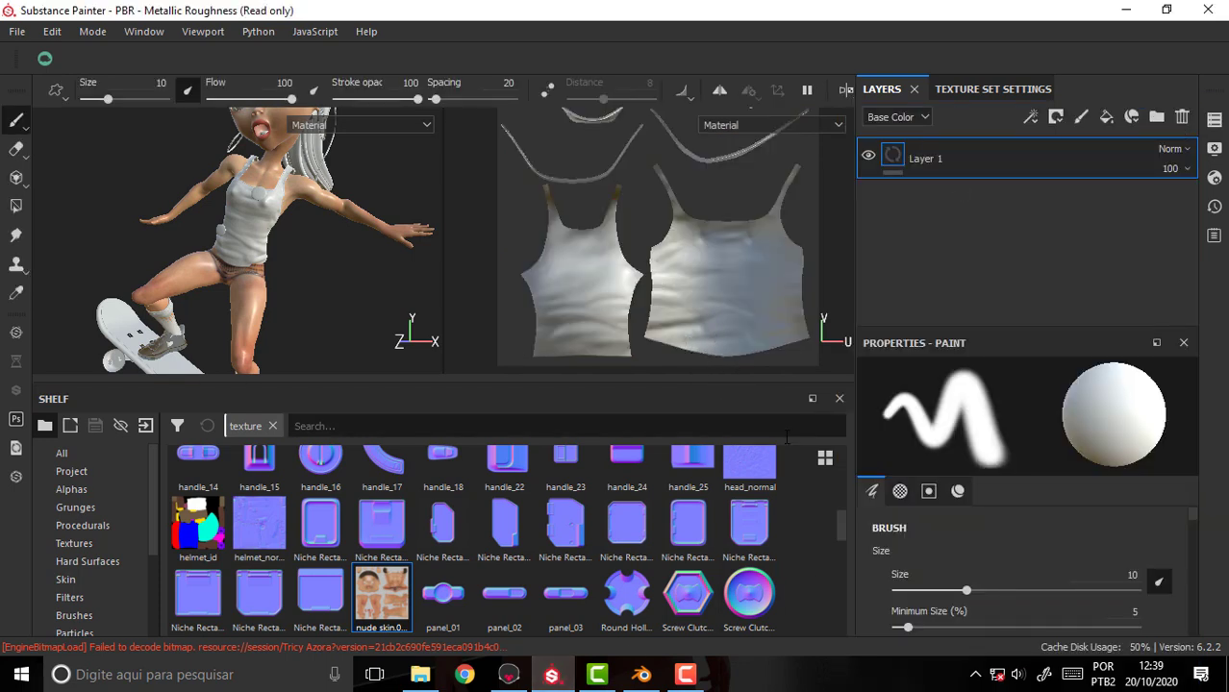
{"action": "left_click", "coordinate": [77, 472]}
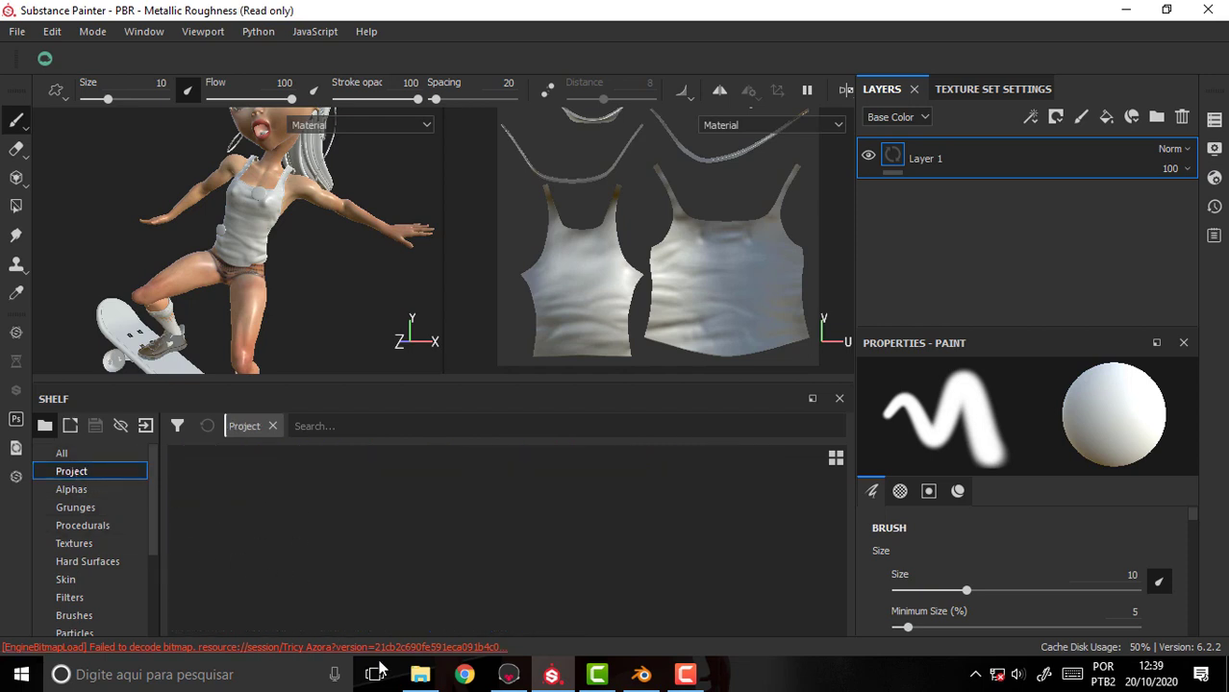
{"action": "left_click", "coordinate": [421, 674]}
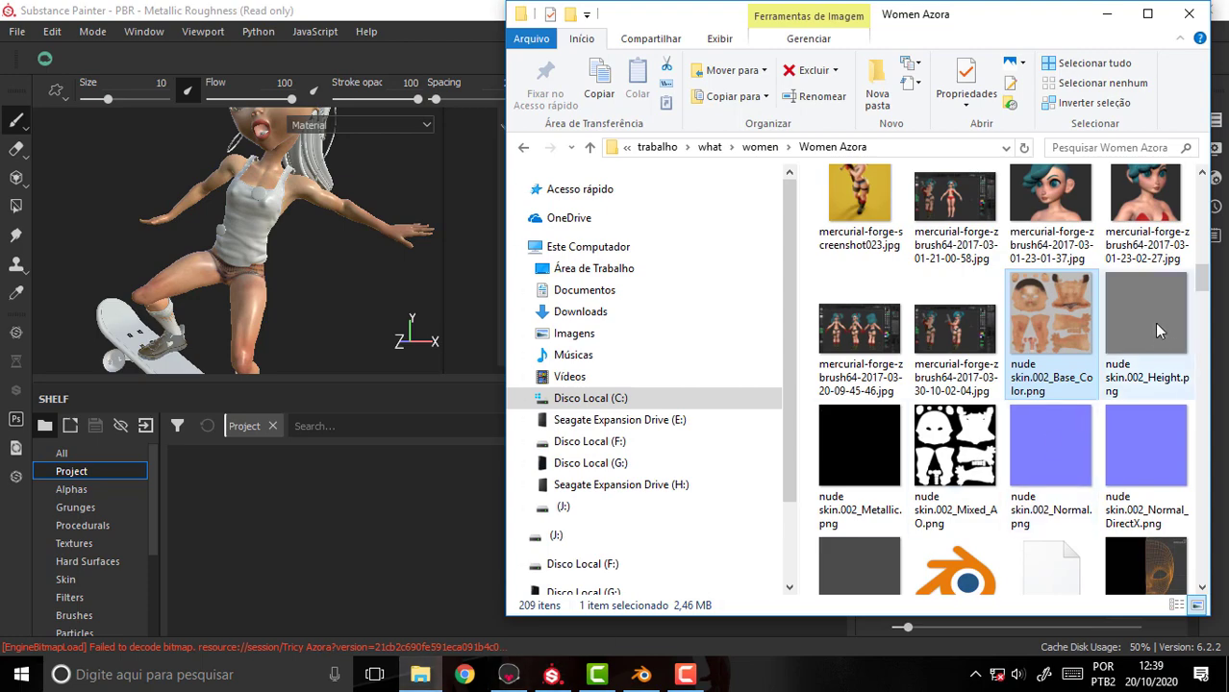
Import Material.001_Base_Color.png from the Women Azora folder as a current-session texture.
{"action": "mouse_move", "coordinate": [1202, 277]}
{"action": "left_mouse_down"}
{"action": "mouse_move", "coordinate": [1201, 300]}
{"action": "mouse_move", "coordinate": [1198, 231]}
{"action": "left_mouse_up"}
{"action": "left_click_drag", "start_coordinate": [859, 375], "coordinate": [403, 544]}
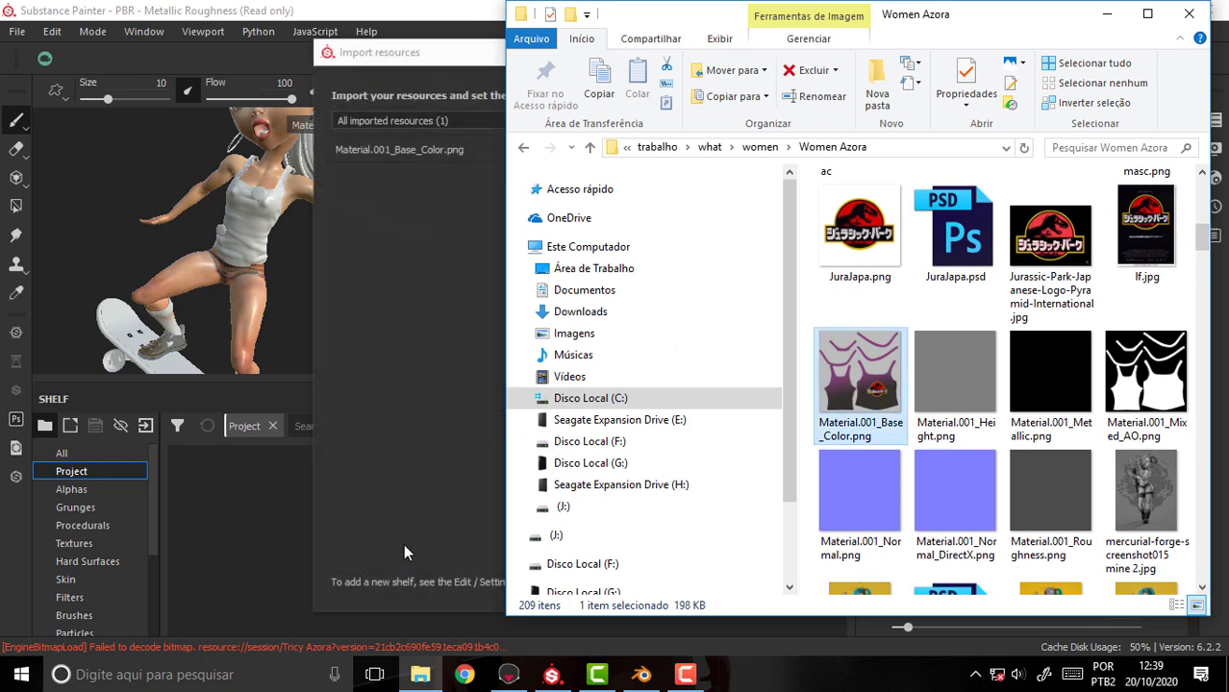
{"action": "left_click", "coordinate": [393, 305]}
{"action": "left_click", "coordinate": [857, 146]}
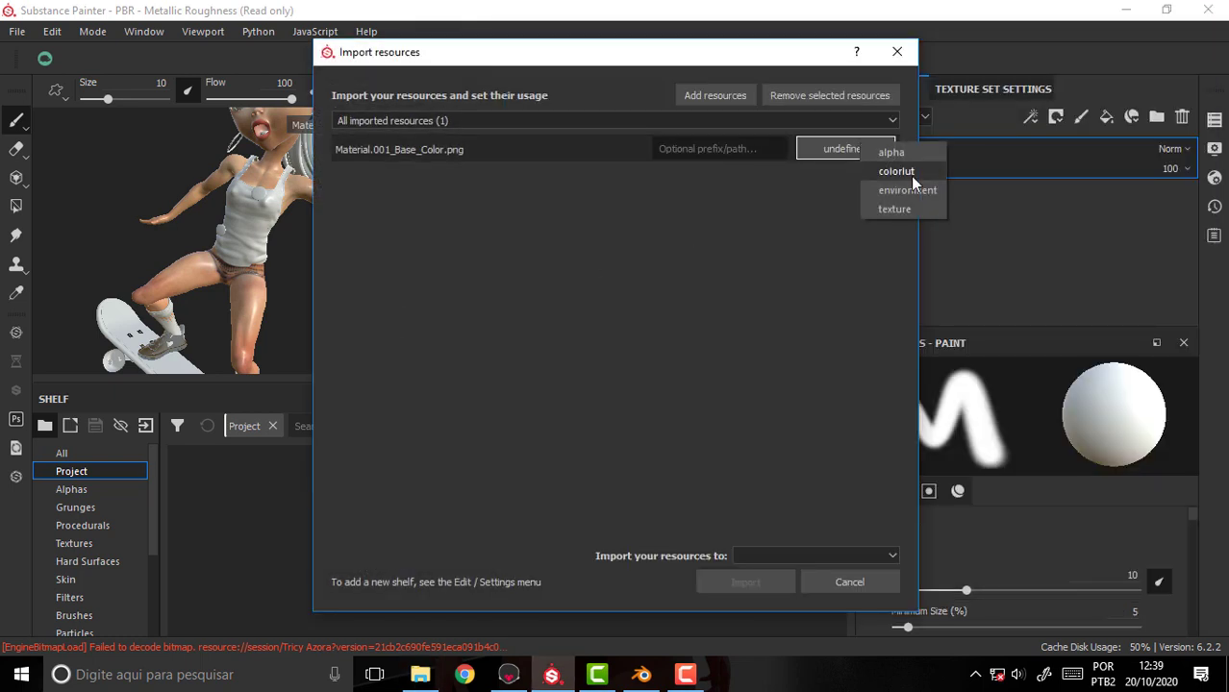
{"action": "left_click", "coordinate": [896, 208]}
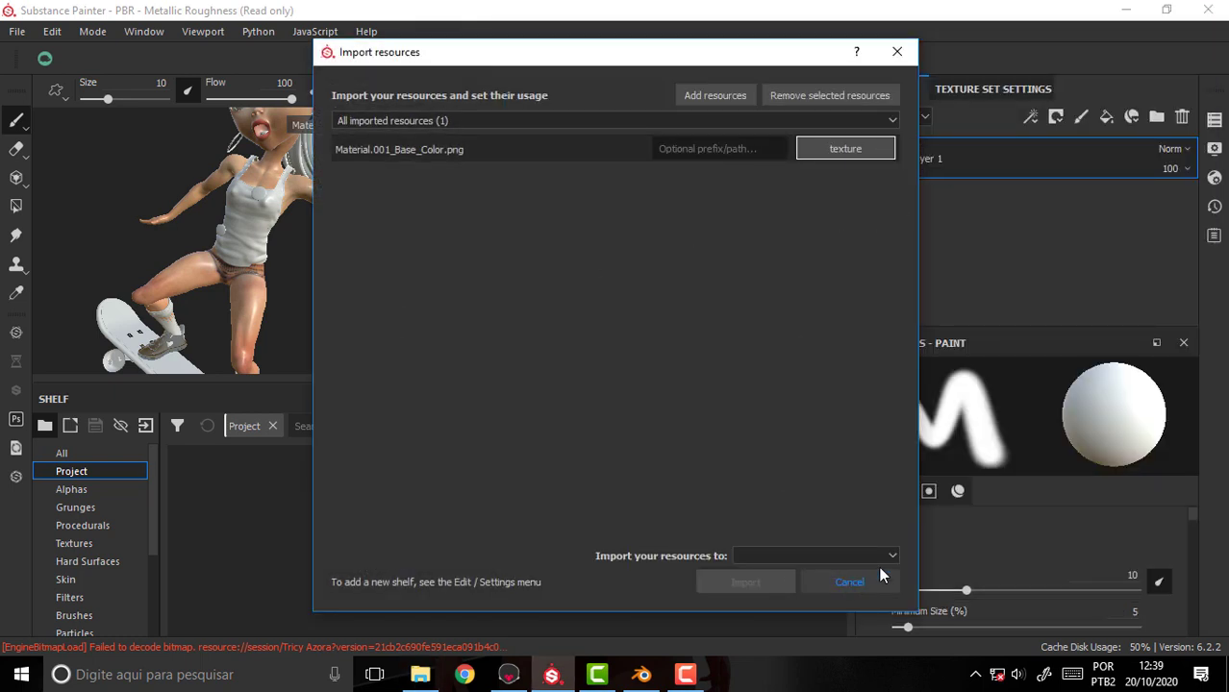
{"action": "left_click", "coordinate": [816, 556]}
{"action": "left_click", "coordinate": [769, 569]}
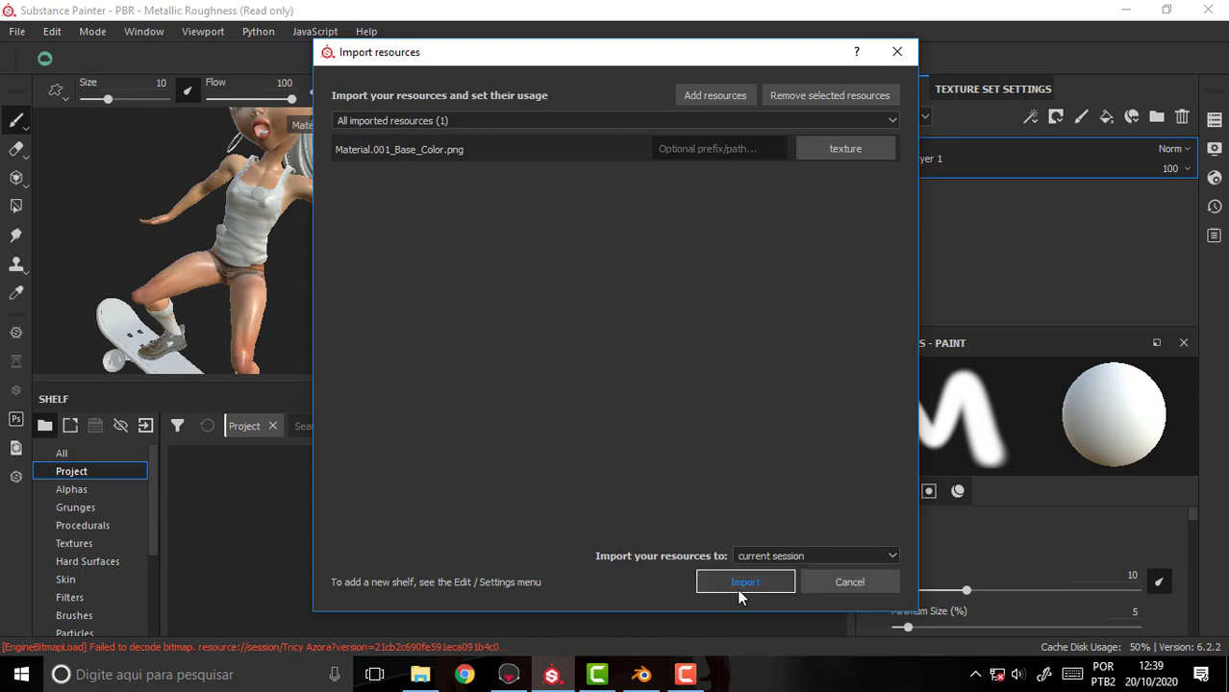
{"action": "left_click", "coordinate": [740, 588]}
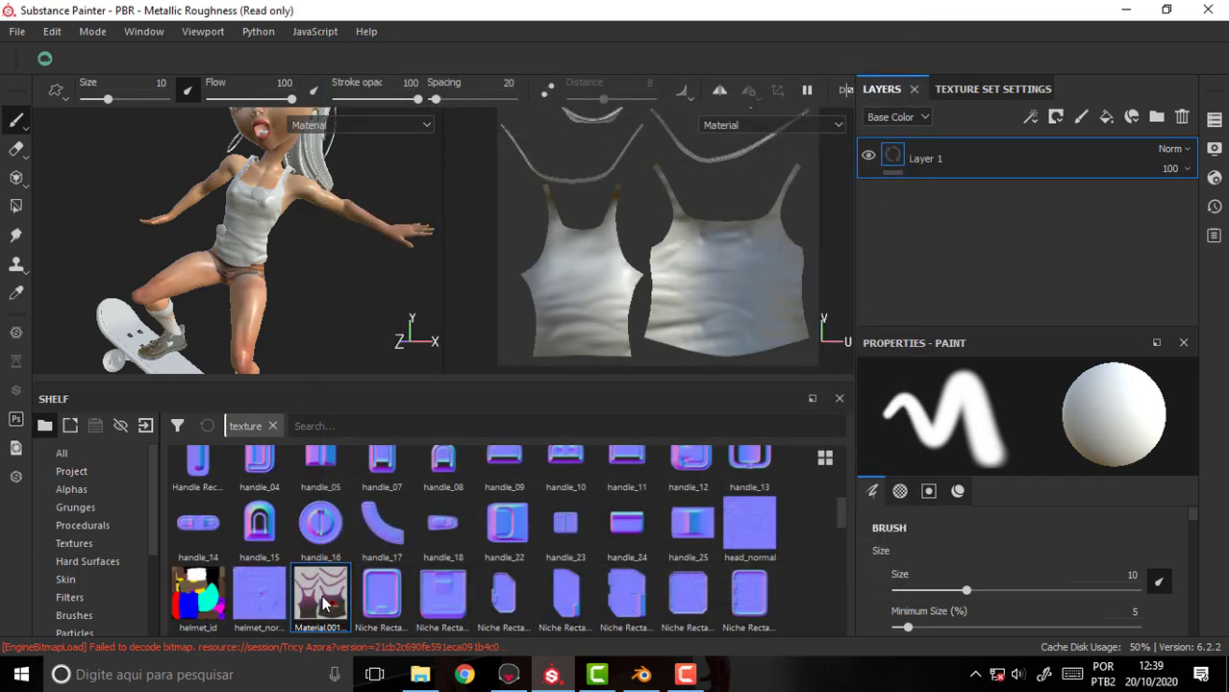
Add a fill layer with Material.001_Base_Color as Base Color, showing the shirt's purple logo print.
{"action": "left_click", "coordinate": [1106, 118]}
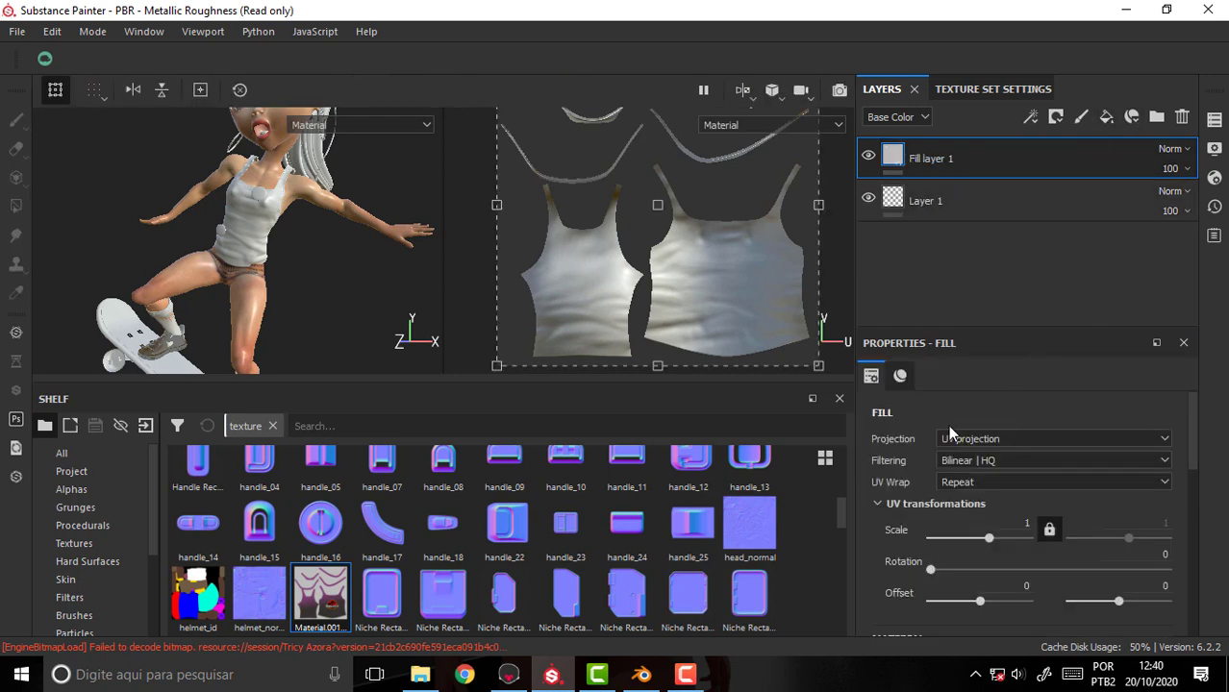
{"action": "scroll", "coordinate": [1181, 496], "scroll_direction": "down", "scroll_amount": 5}
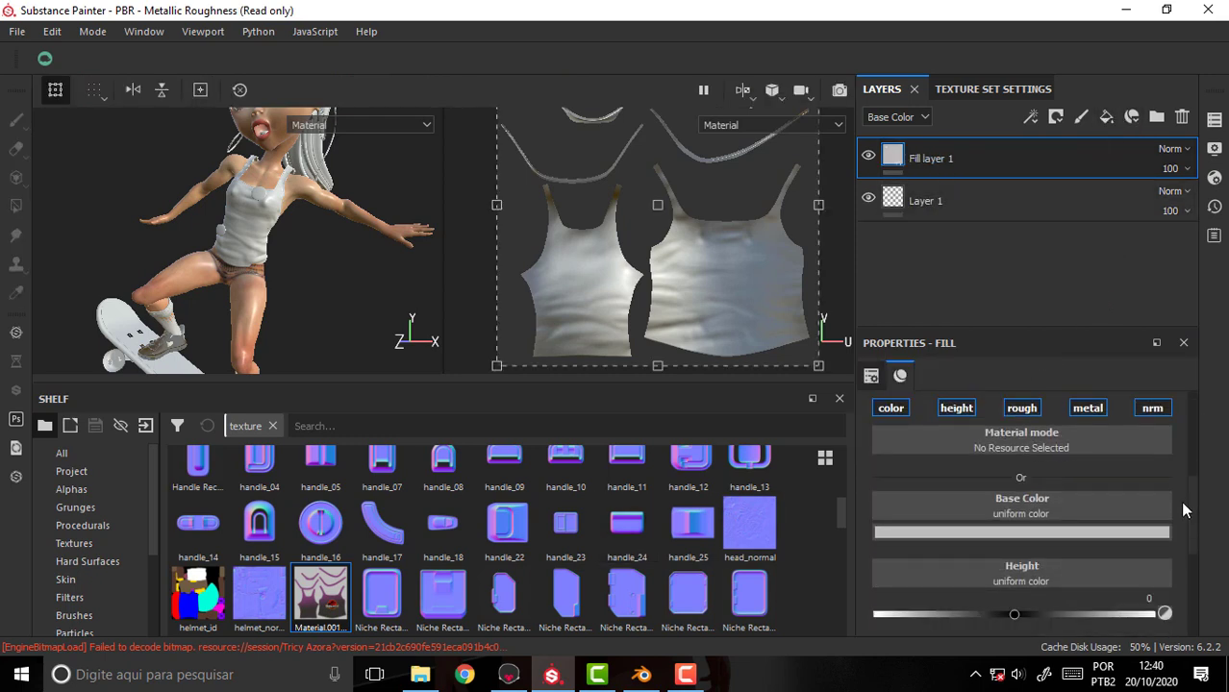
{"action": "left_click_drag", "start_coordinate": [304, 579], "coordinate": [323, 228]}
{"action": "left_click_drag", "start_coordinate": [320, 596], "coordinate": [957, 494]}
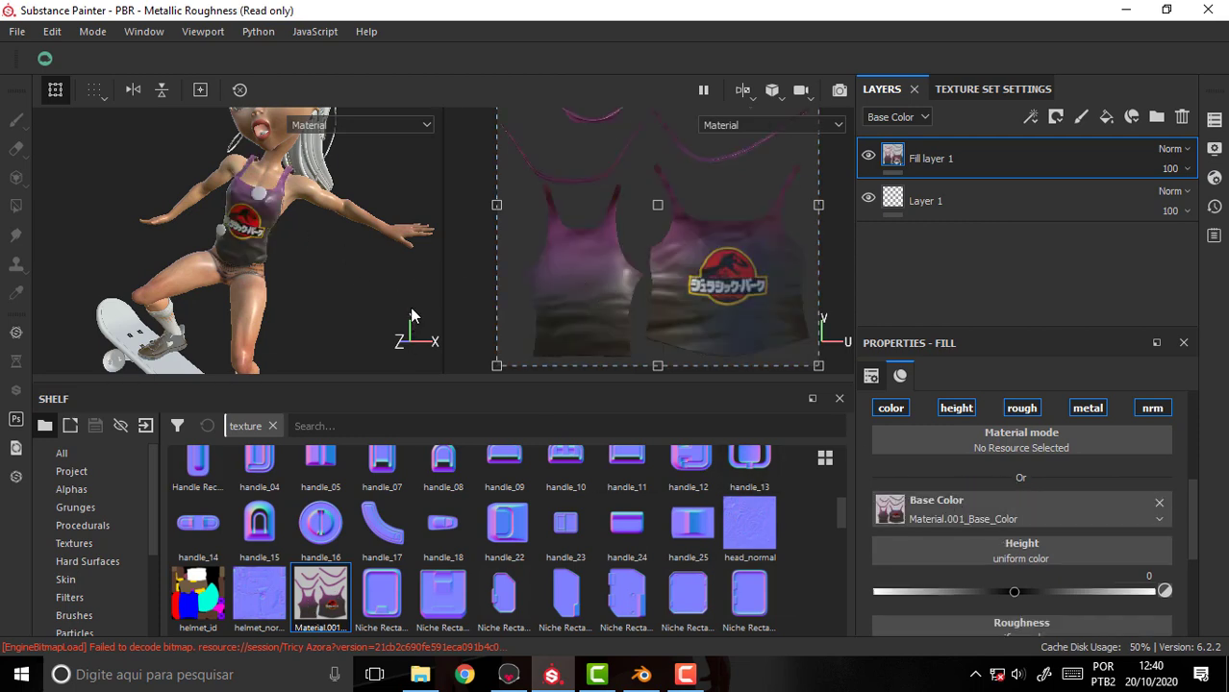
{"action": "mouse_move", "coordinate": [336, 281]}
{"action": "left_mouse_down", "text": "alt"}
{"action": "mouse_move", "coordinate": [343, 230]}
{"action": "mouse_move", "coordinate": [340, 293]}
{"action": "left_mouse_up", "text": "alt"}
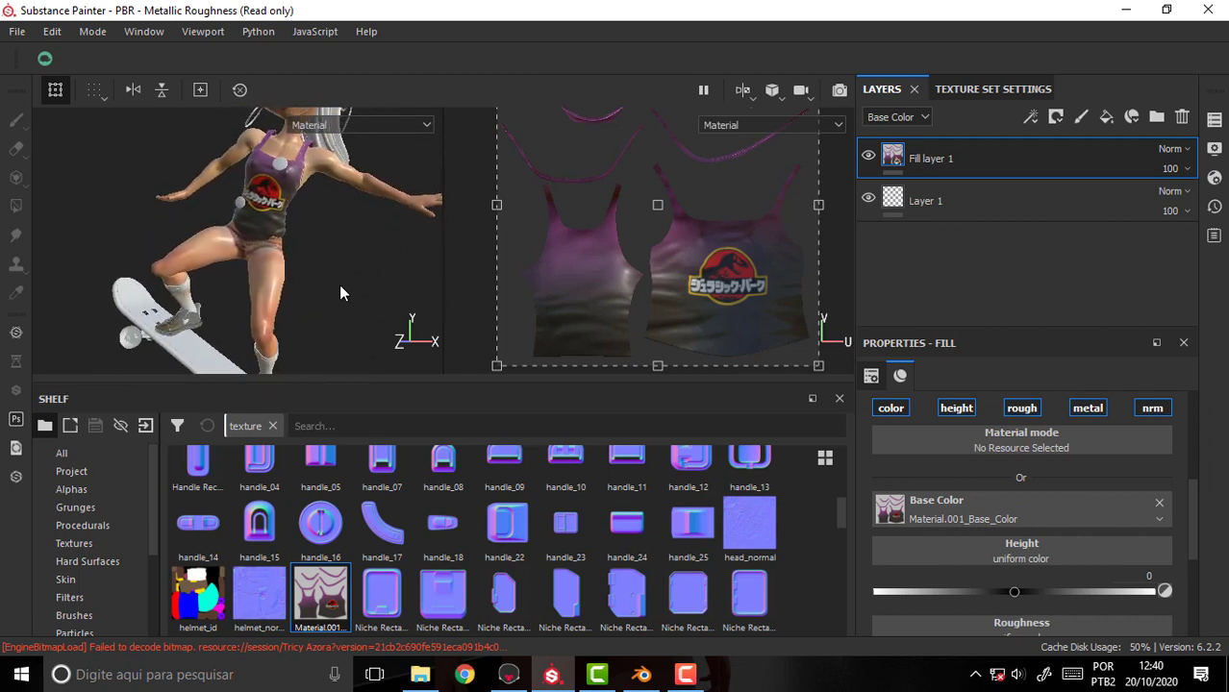
{"action": "left_click", "coordinate": [641, 675]}
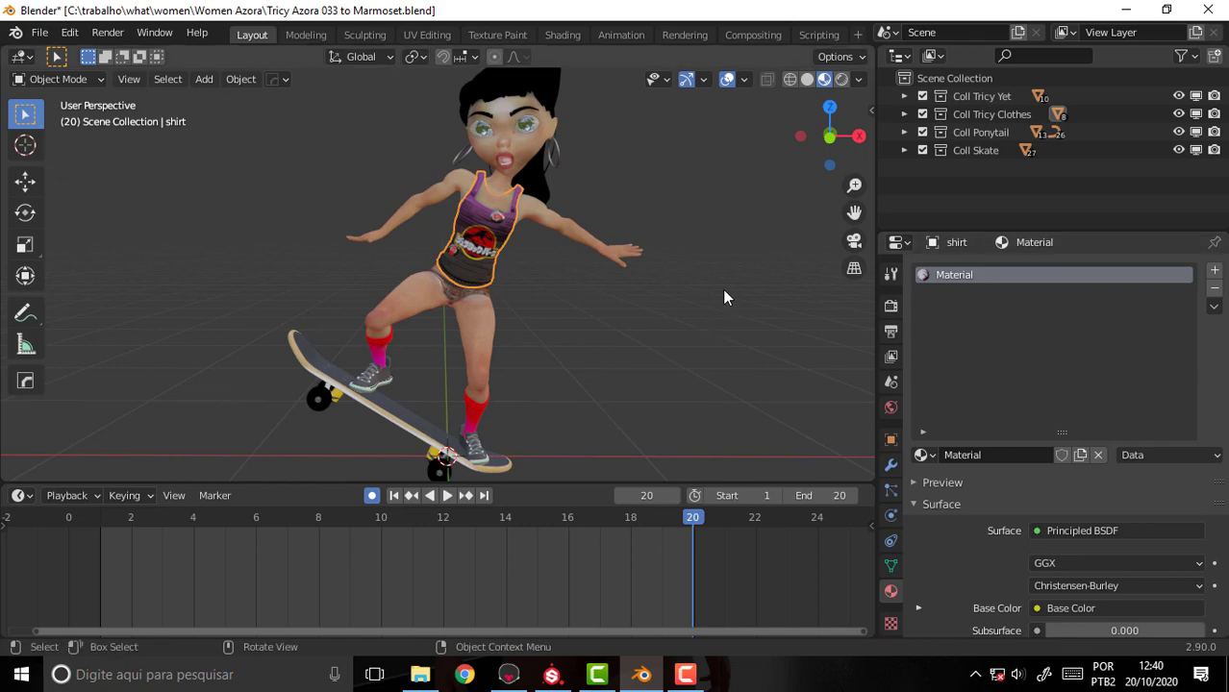
{"action": "mouse_move", "coordinate": [688, 277]}
{"action": "middle_mouse_down", "text": "alt"}
{"action": "mouse_move", "coordinate": [658, 287]}
{"action": "mouse_move", "coordinate": [721, 316]}
{"action": "mouse_move", "coordinate": [69, 306]}
{"action": "mouse_move", "coordinate": [754, 315]}
{"action": "mouse_move", "coordinate": [464, 291]}
{"action": "mouse_move", "coordinate": [815, 310]}
{"action": "mouse_move", "coordinate": [74, 307]}
{"action": "mouse_move", "coordinate": [858, 307]}
{"action": "mouse_move", "coordinate": [821, 320]}
{"action": "middle_mouse_up", "text": "alt"}
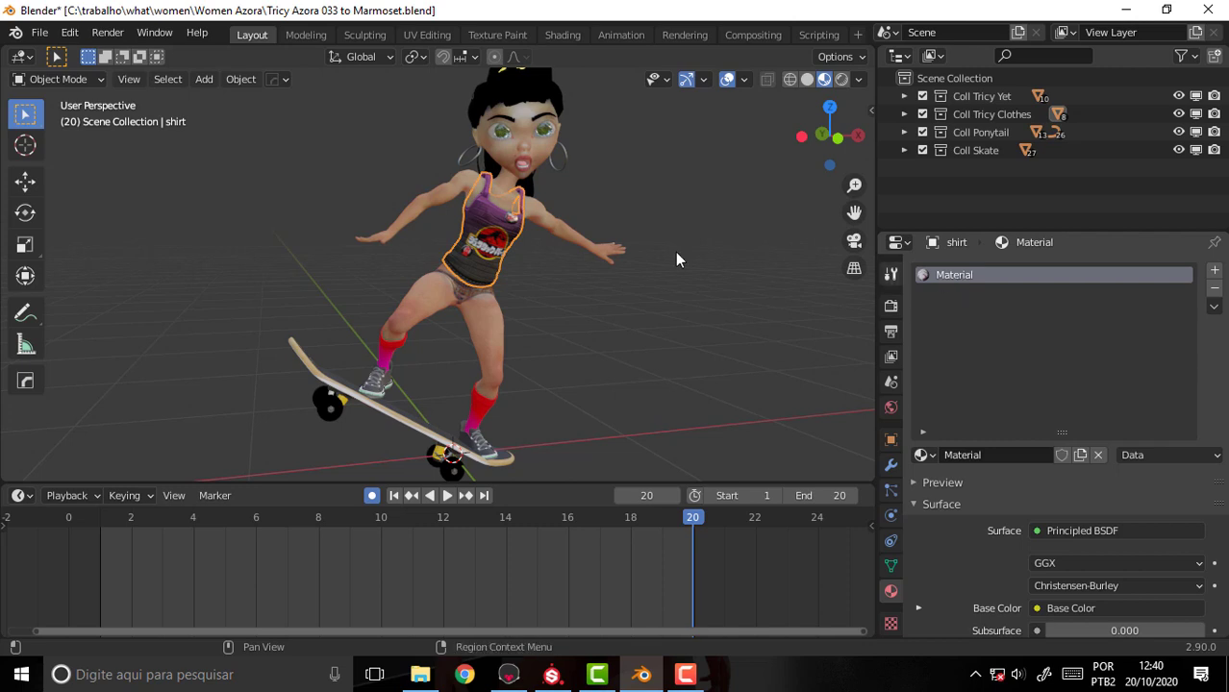
{"action": "left_click", "coordinate": [489, 258]}
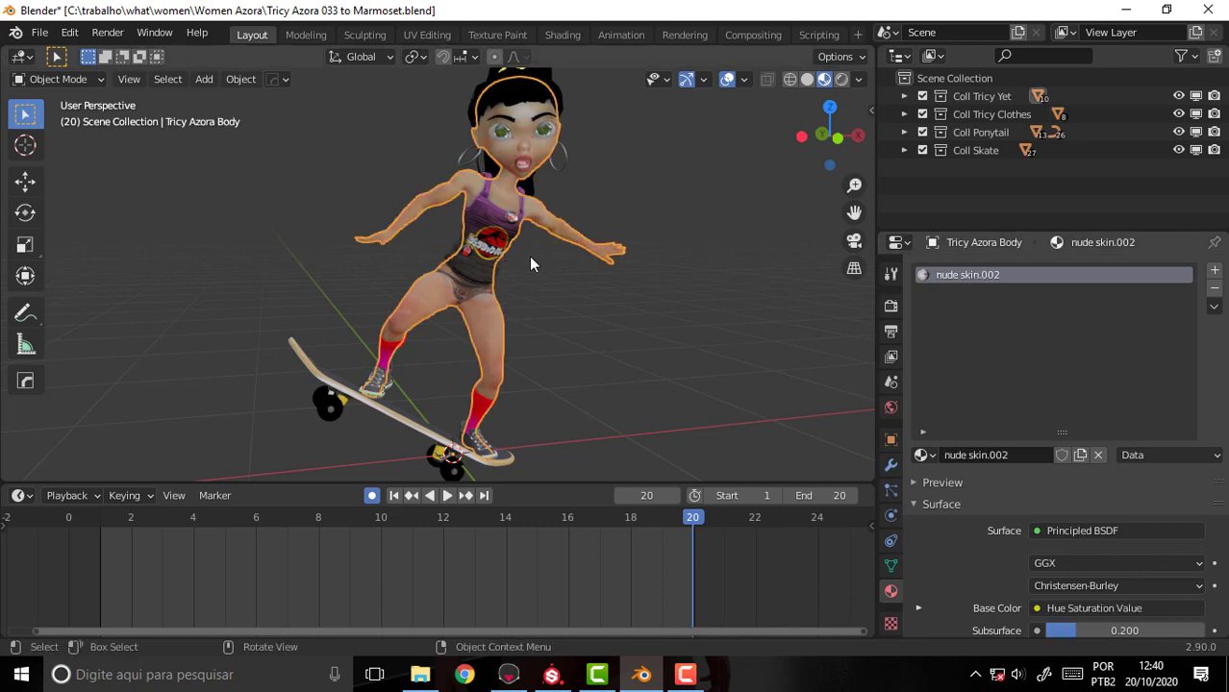
{"action": "left_click", "coordinate": [500, 244]}
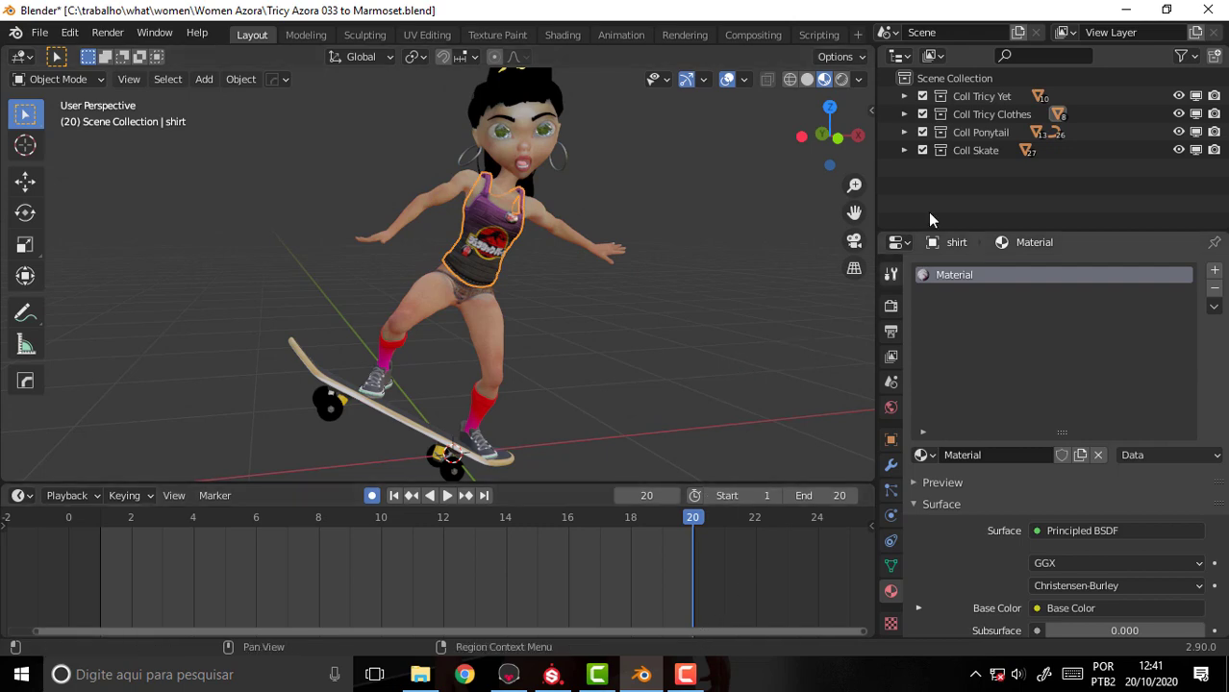
{"action": "left_click", "coordinate": [551, 674]}
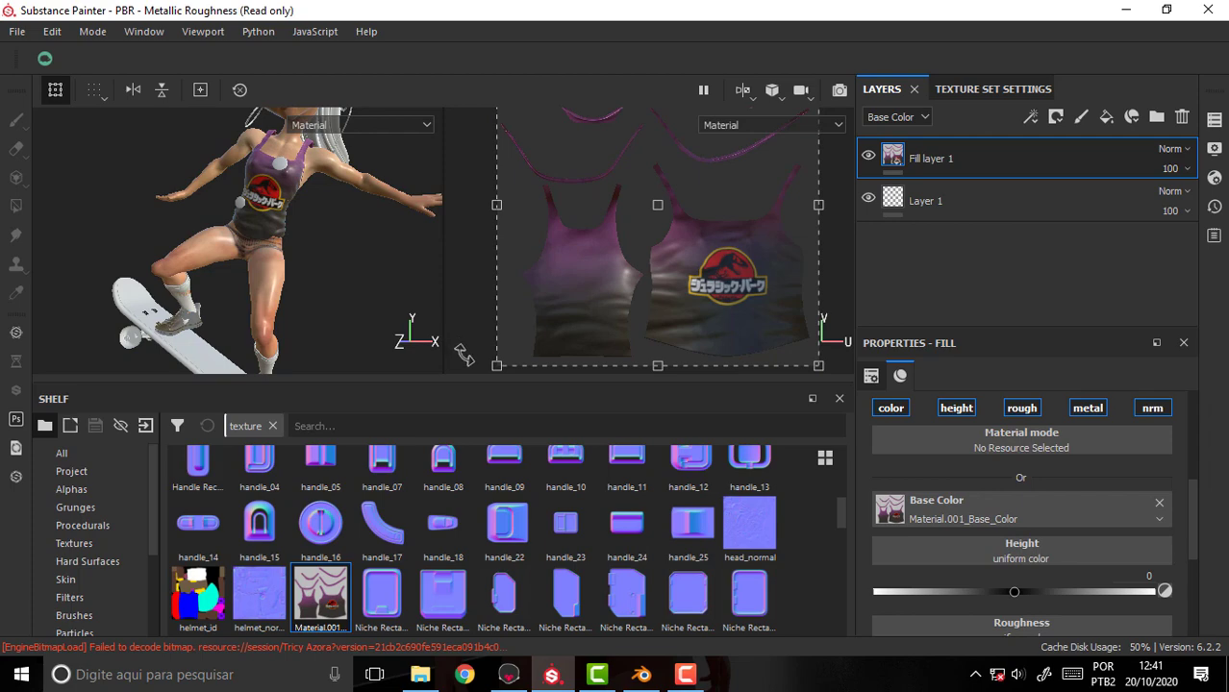
Select the nude skin.002 material in Marmoset Toolbag and scroll to its empty Albedo section.
{"action": "left_click", "coordinate": [509, 675]}
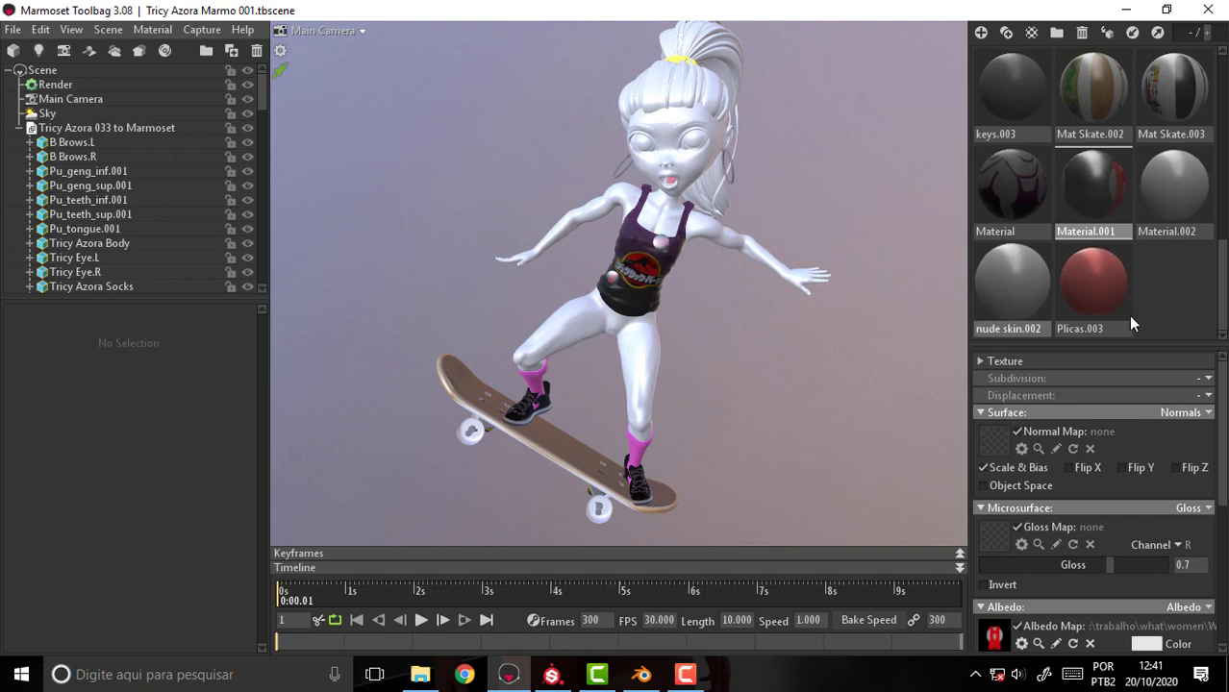
{"action": "scroll", "coordinate": [1165, 500], "scroll_direction": "down", "scroll_amount": 4}
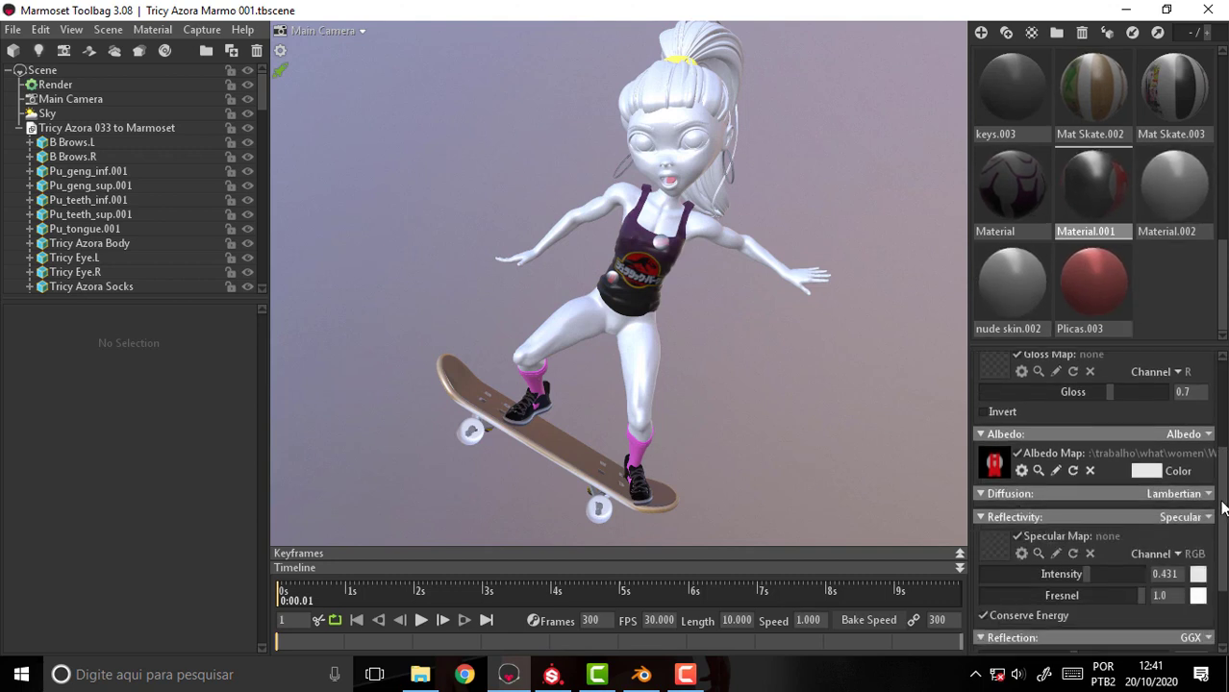
{"action": "scroll", "coordinate": [1164, 529], "scroll_direction": "down", "scroll_amount": 1}
{"action": "scroll", "coordinate": [1165, 553], "scroll_direction": "down", "scroll_amount": 1}
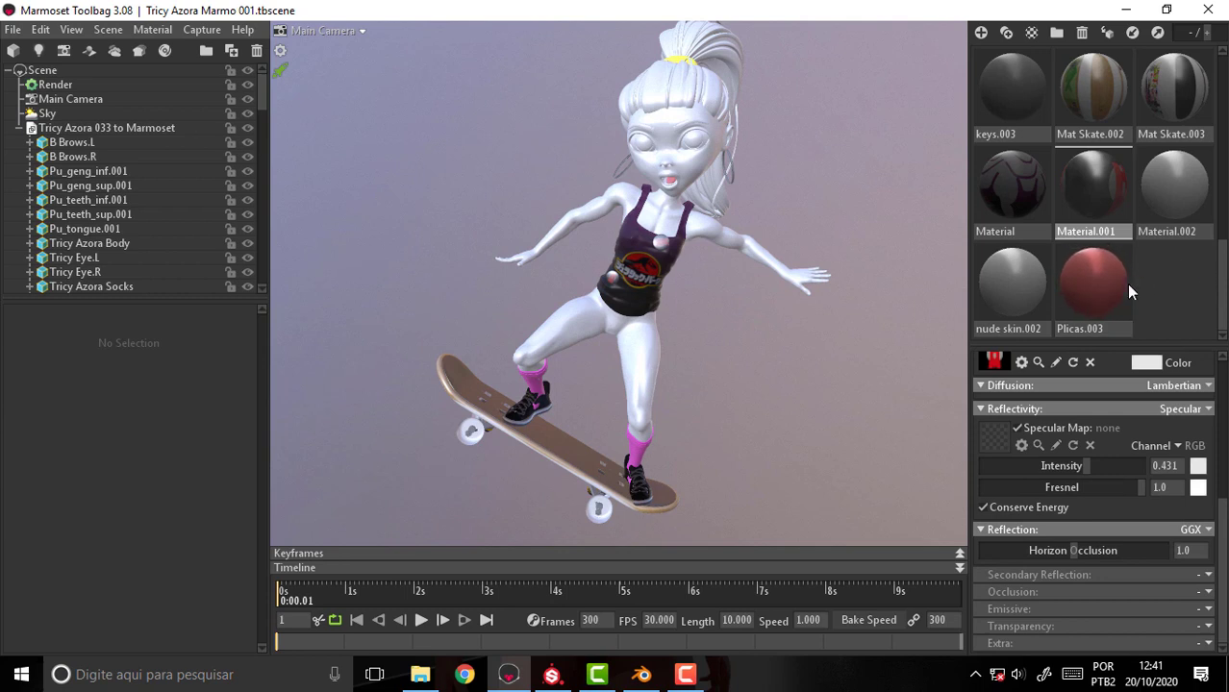
{"action": "left_click", "coordinate": [1000, 284]}
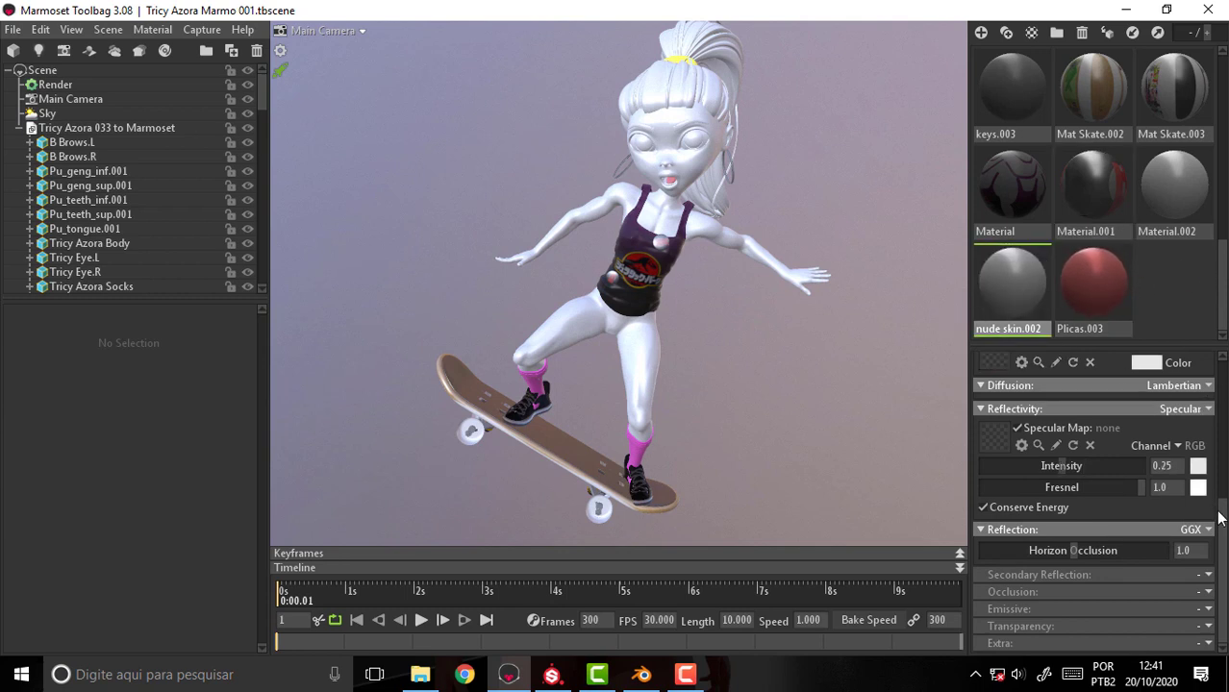
{"action": "left_click_drag", "start_coordinate": [1222, 524], "coordinate": [1224, 462]}
{"action": "scroll", "coordinate": [1097, 501], "scroll_direction": "up", "scroll_amount": 1}
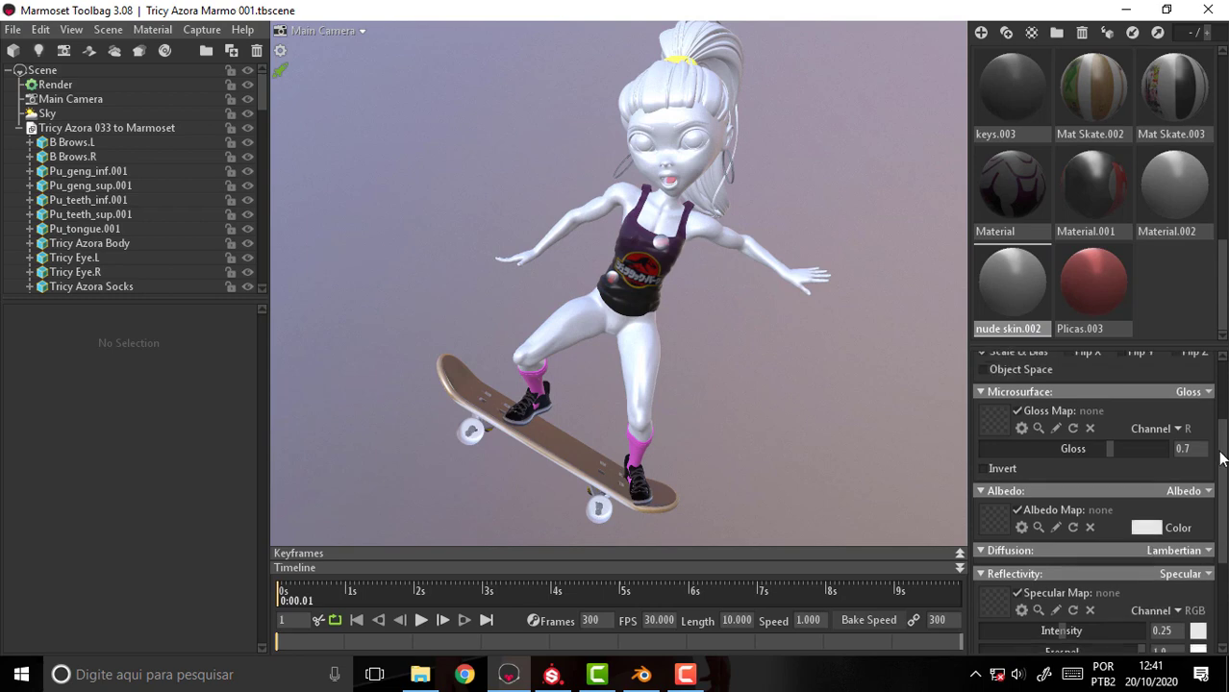
Load nude skin.002_Base_Color.png into nude skin.002's Albedo Map slot.
{"action": "left_click", "coordinate": [983, 544]}
{"action": "left_click", "coordinate": [996, 505]}
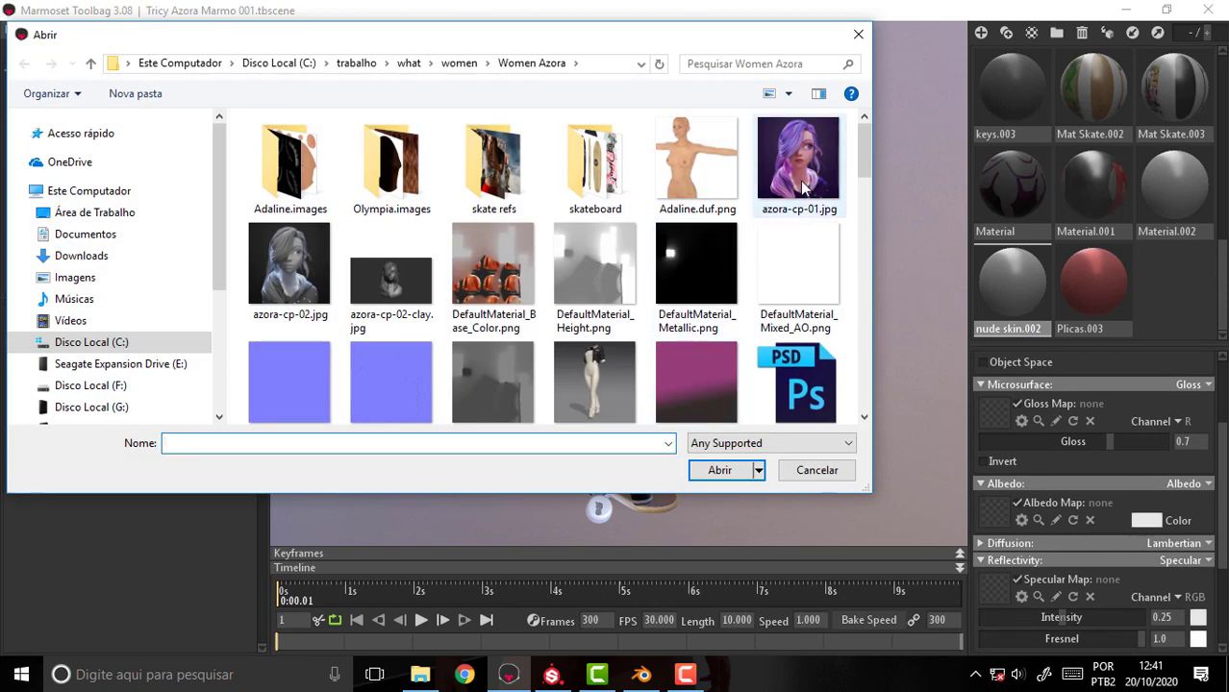
{"action": "mouse_move", "coordinate": [863, 152]}
{"action": "left_mouse_down"}
{"action": "mouse_move", "coordinate": [856, 358]}
{"action": "mouse_move", "coordinate": [842, 361]}
{"action": "mouse_move", "coordinate": [858, 284]}
{"action": "left_mouse_up"}
{"action": "left_click", "coordinate": [594, 231]}
{"action": "left_click", "coordinate": [719, 470]}
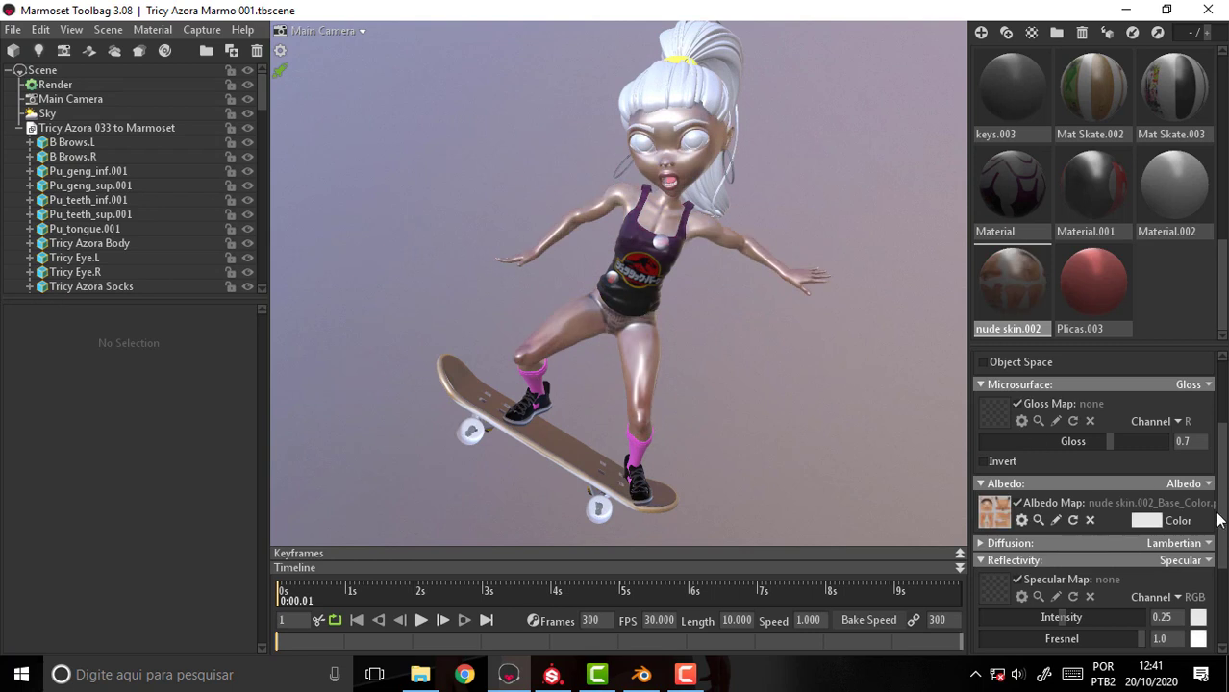
{"action": "left_click", "coordinate": [1001, 514]}
{"action": "left_click", "coordinate": [817, 471]}
{"action": "left_click", "coordinate": [686, 675]}
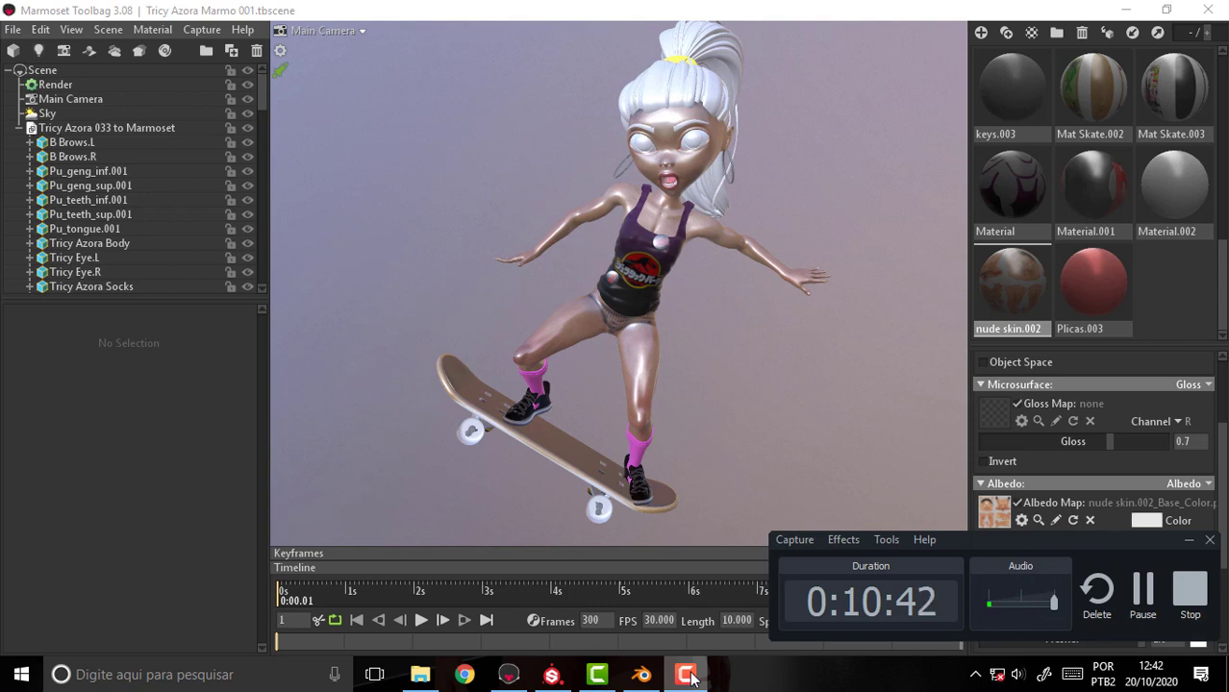
{"action": "left_click", "coordinate": [687, 675]}
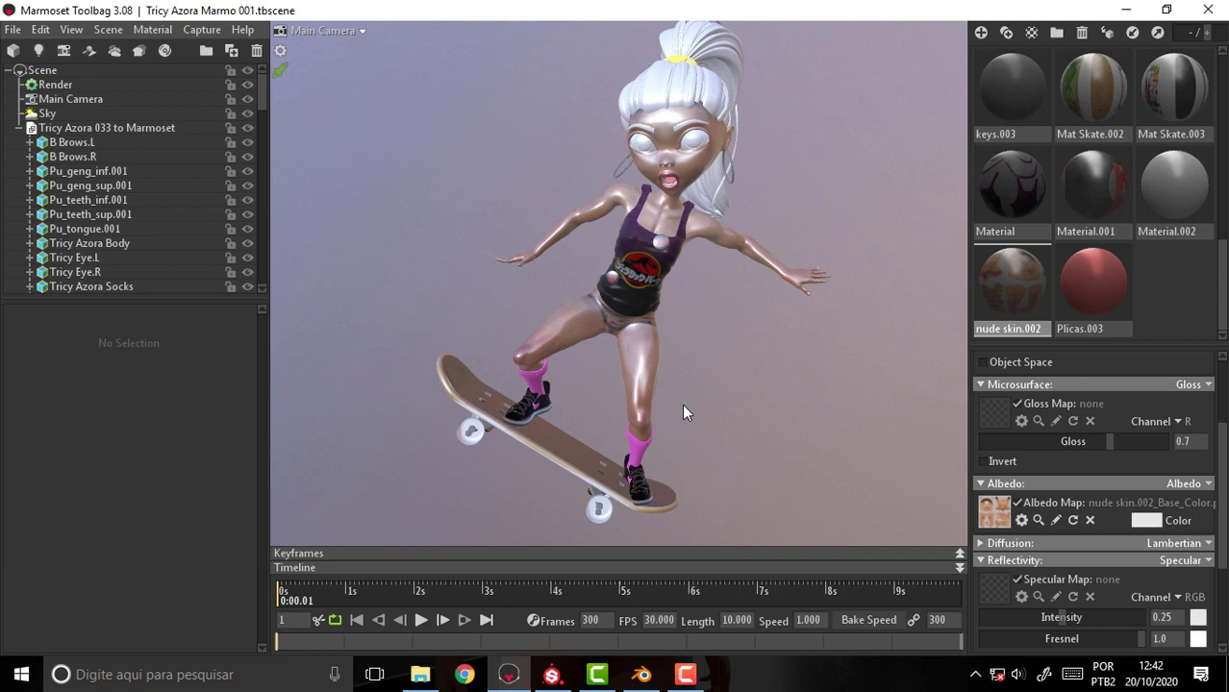
Cycle from Substance Painter through Marmoset Toolbag back to the Blender skater scene.
{"action": "left_click", "coordinate": [551, 675]}
{"action": "left_click", "coordinate": [507, 676]}
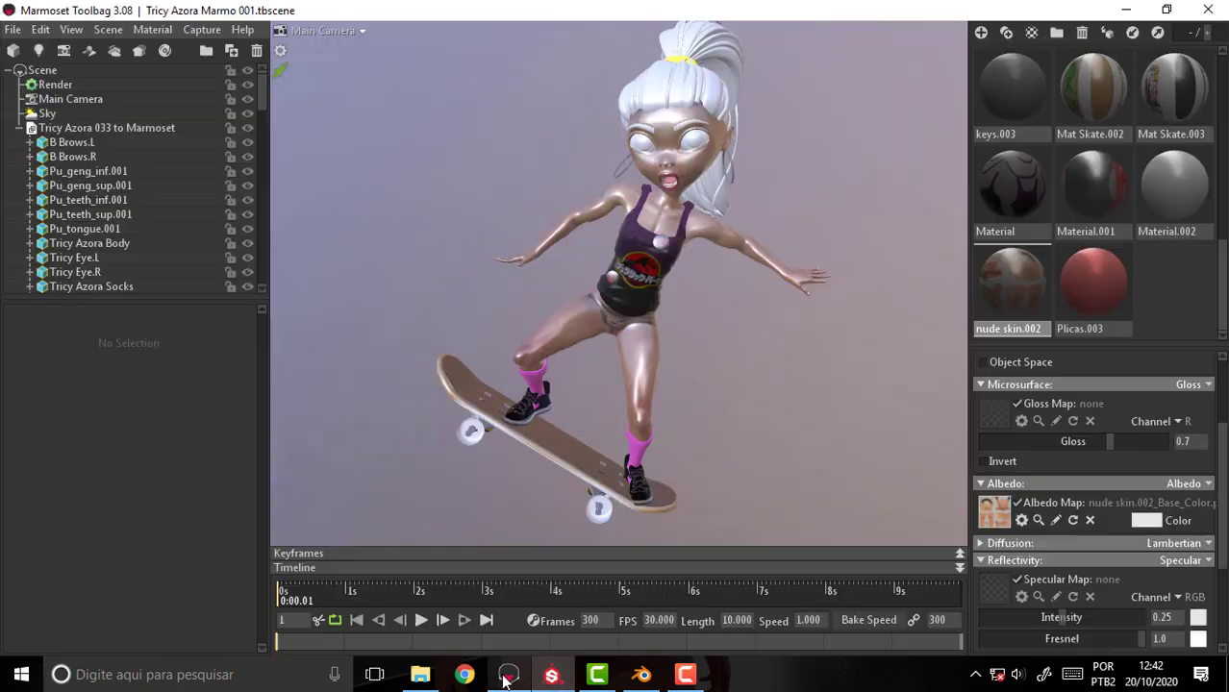
{"action": "left_click", "coordinate": [641, 675]}
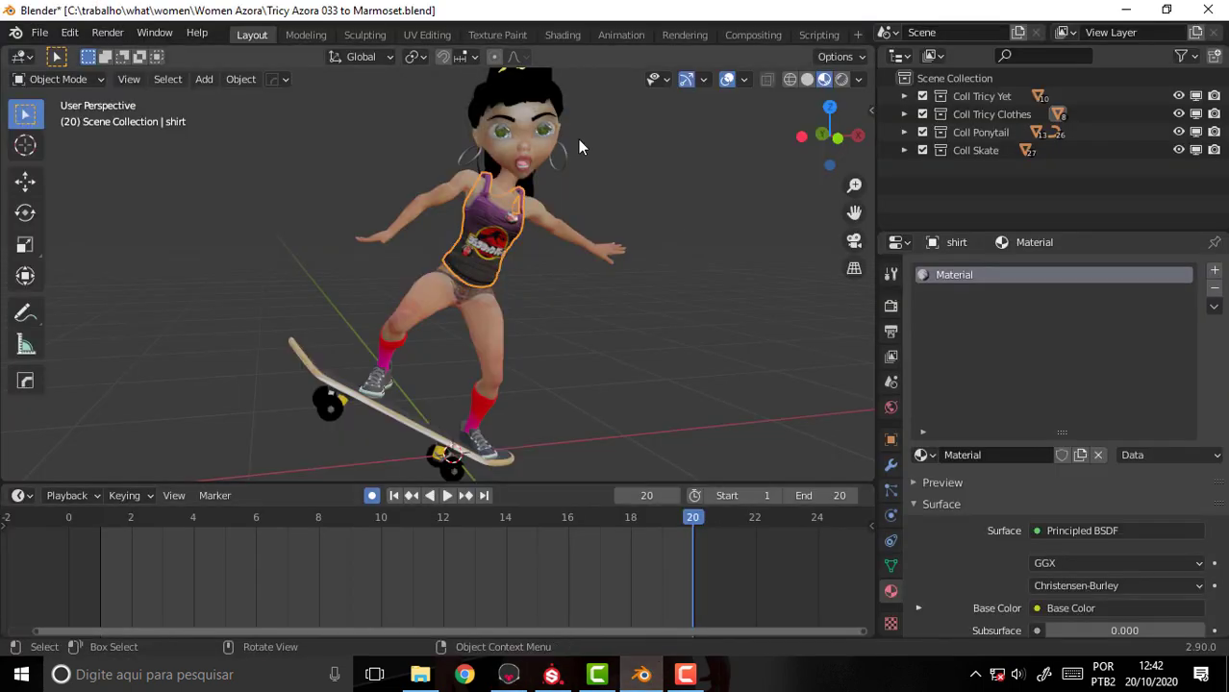